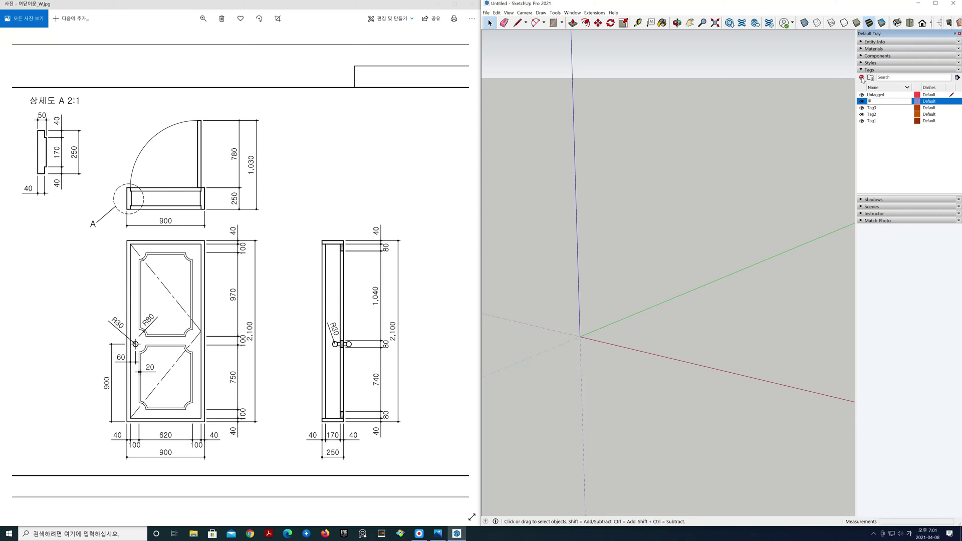
Step: Finish naming the newly added tag 문틀 and rename Tag3 as 문
left_click(832, 111)
double_click(874, 108)
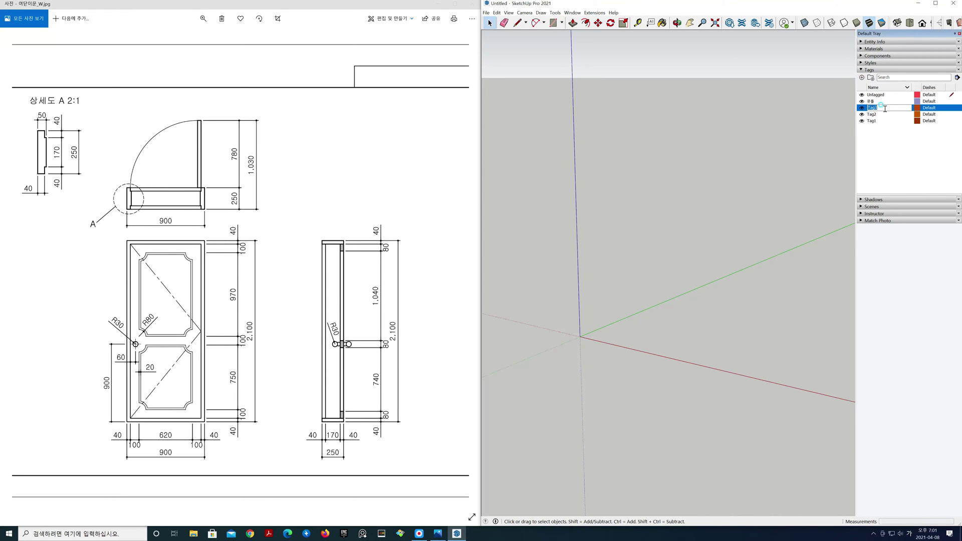
type("문")
key("Return")
Step: Rename Tag2 as 문양
left_click(883, 115)
double_click(886, 116)
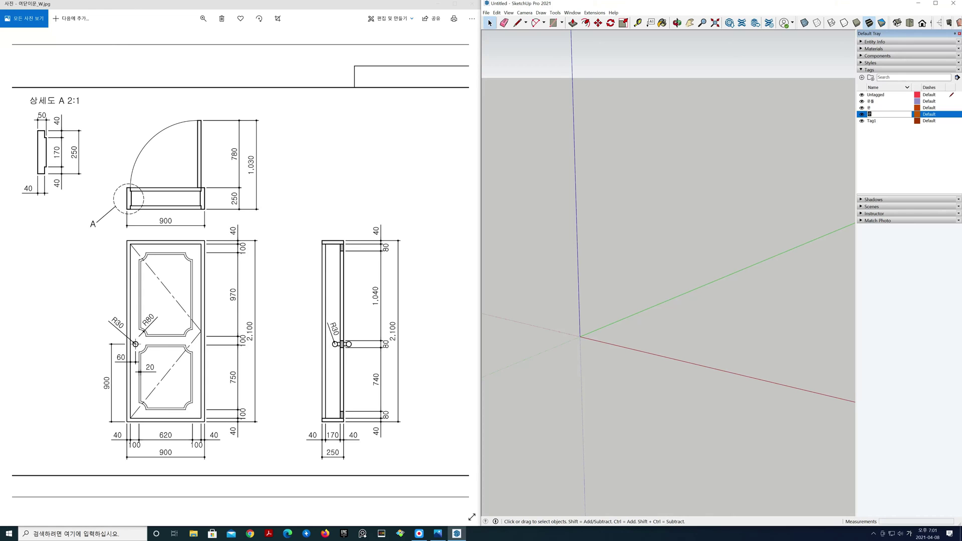
type("문어")
key("Return")
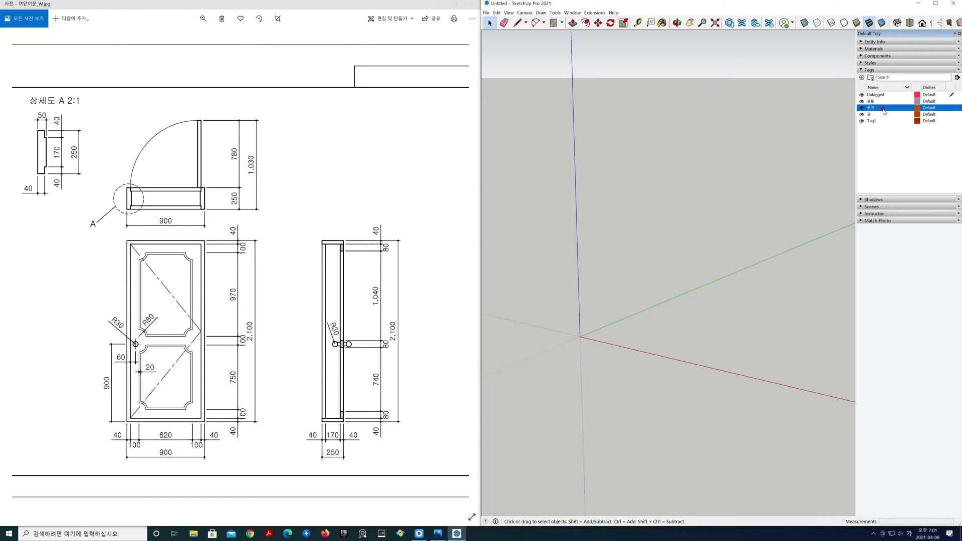
double_click(881, 108)
type("ㅁㅜㄴㅇ")
key("Return")
Step: Rename Tag1 as 손잡이 and make 문틀 the active tag for new geometry
double_click(878, 121)
type("ㅅㅗㄴㅈ")
key("Return")
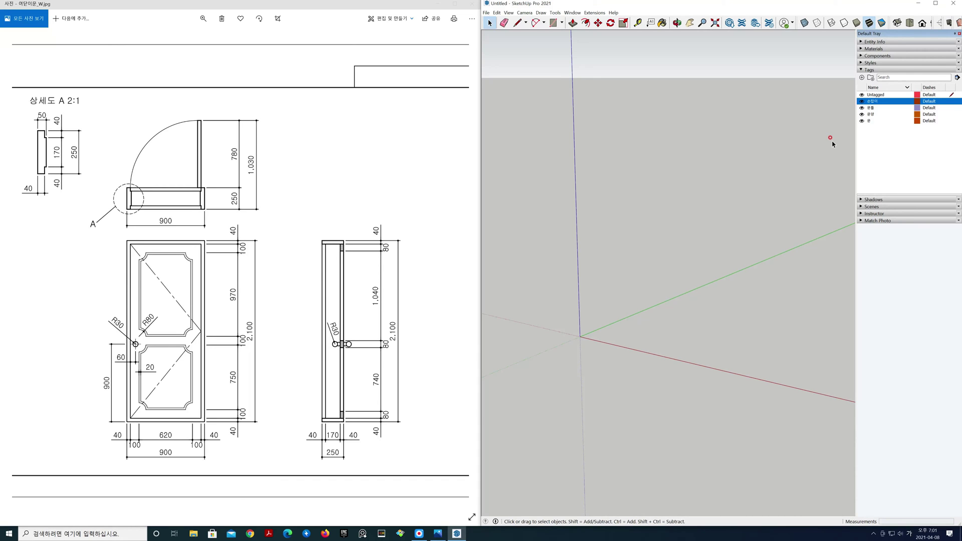
left_click(950, 108)
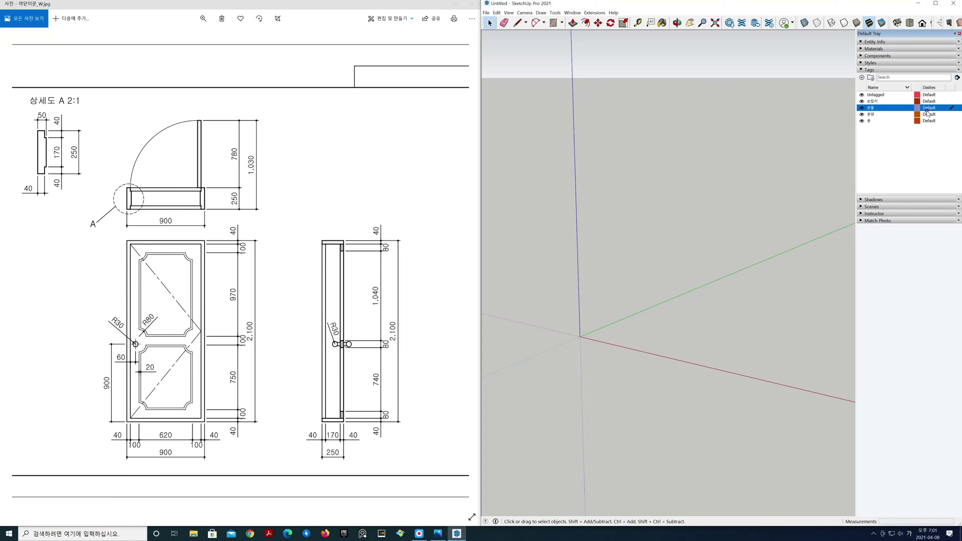
Step: Set the camera to the front view with parallel projection
left_click(921, 23)
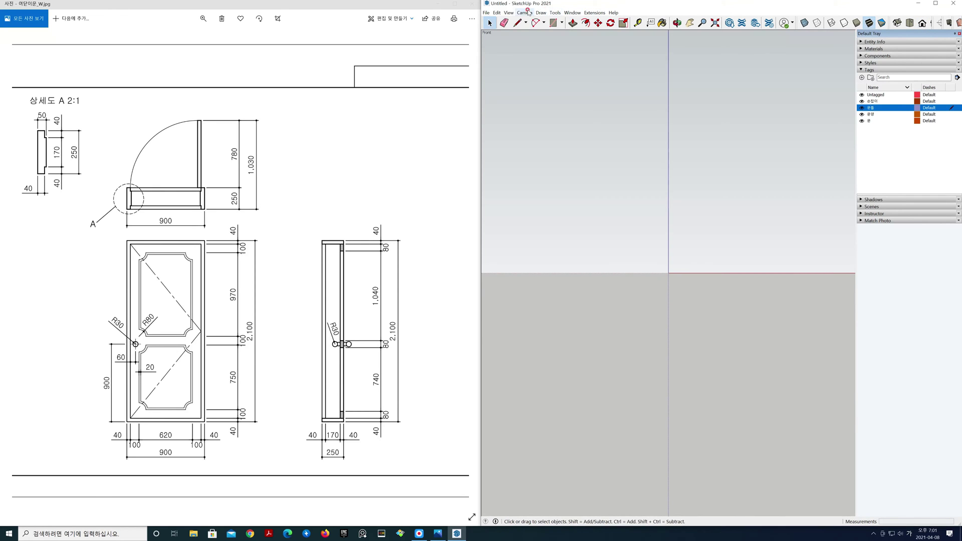
left_click(508, 13)
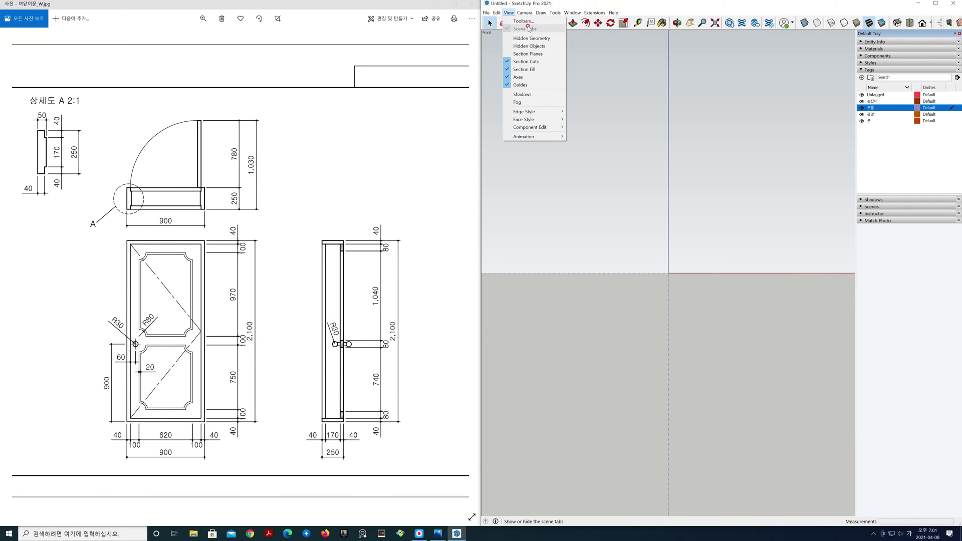
mouse_move(524, 12)
left_click(527, 46)
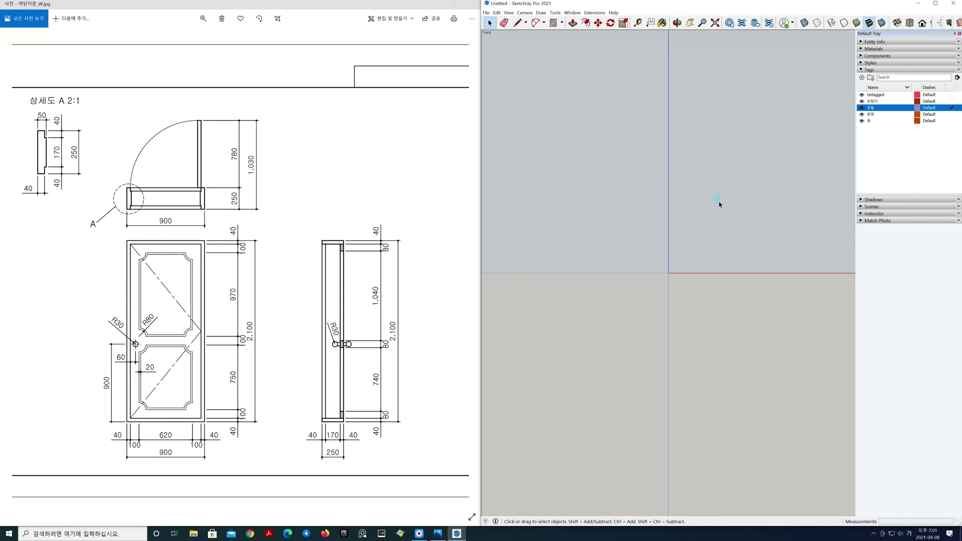
Step: Draw a 900 by 2100 mm rectangle in the front view as the door frame's outline
key("h")
left_click_drag(715, 202, 540, 435)
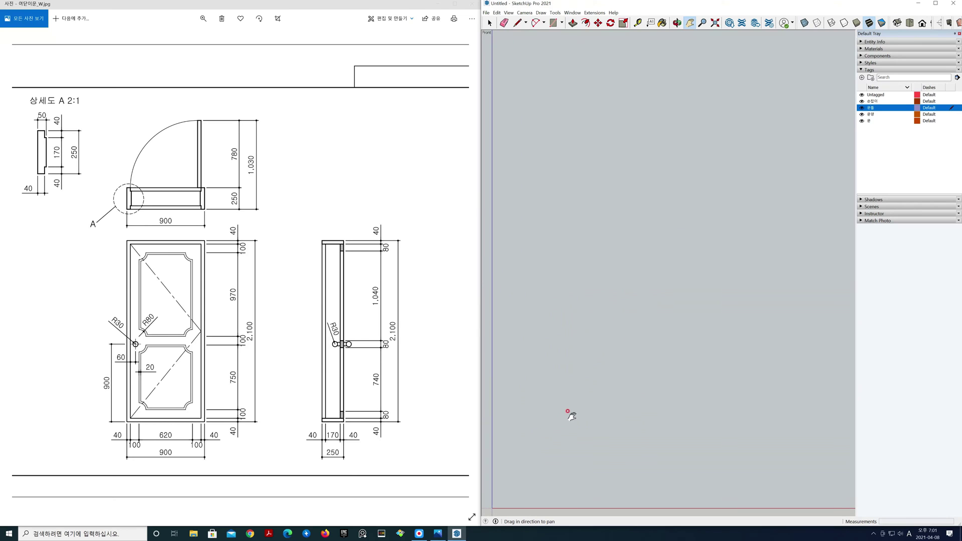
key("r")
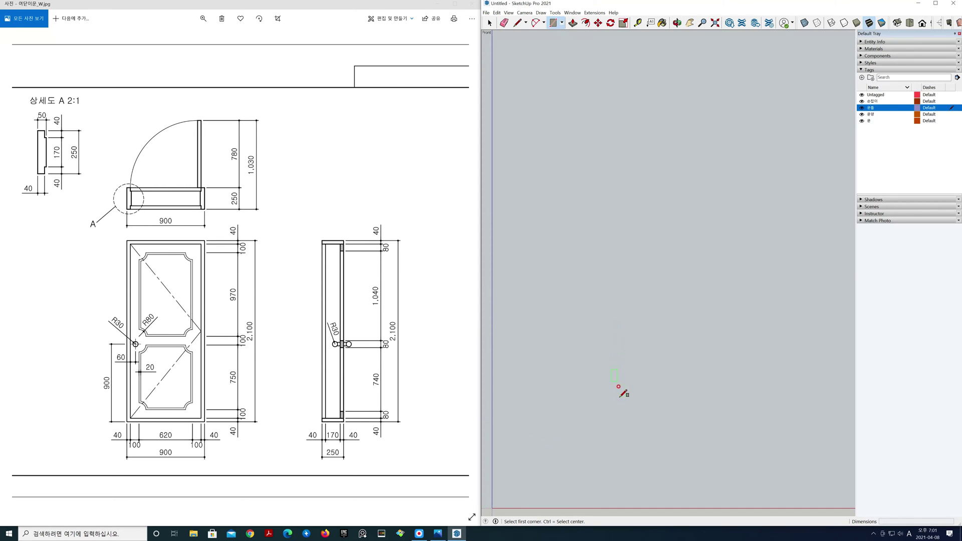
left_click(628, 419)
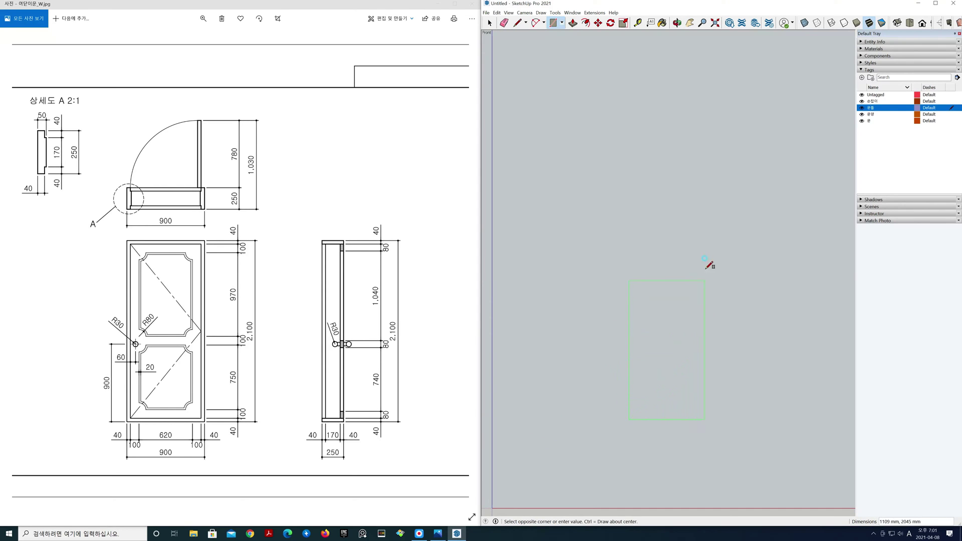
left_click(709, 228)
type("900,2100")
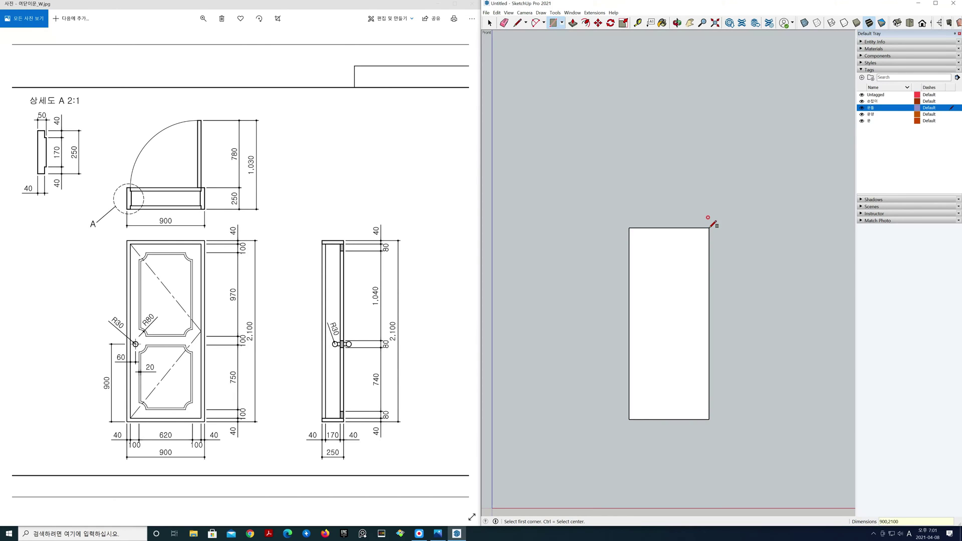
key("Return")
key("space")
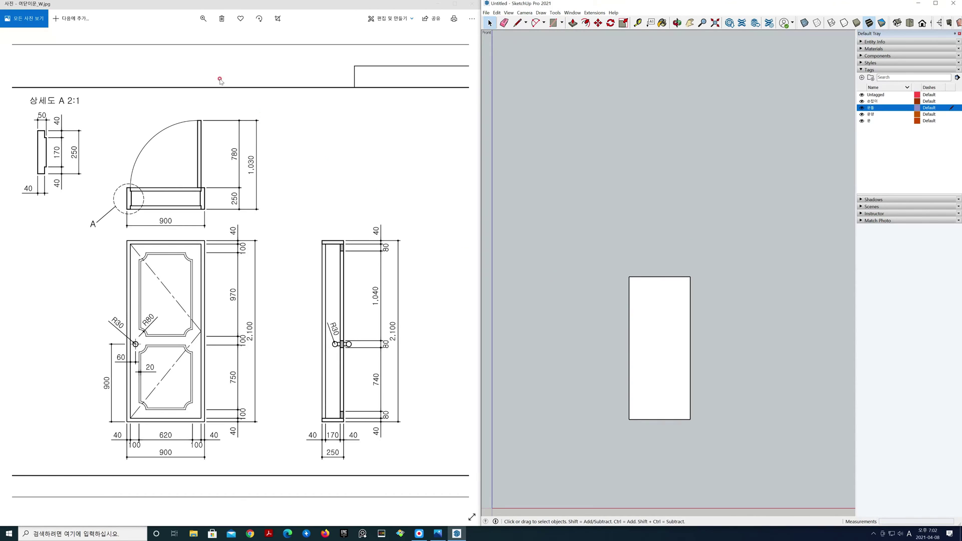
Step: Enlarge the reference drawing slightly and measure the height of the rectangle along its left edge
left_click(203, 19)
left_click_drag(173, 39, 174, 38)
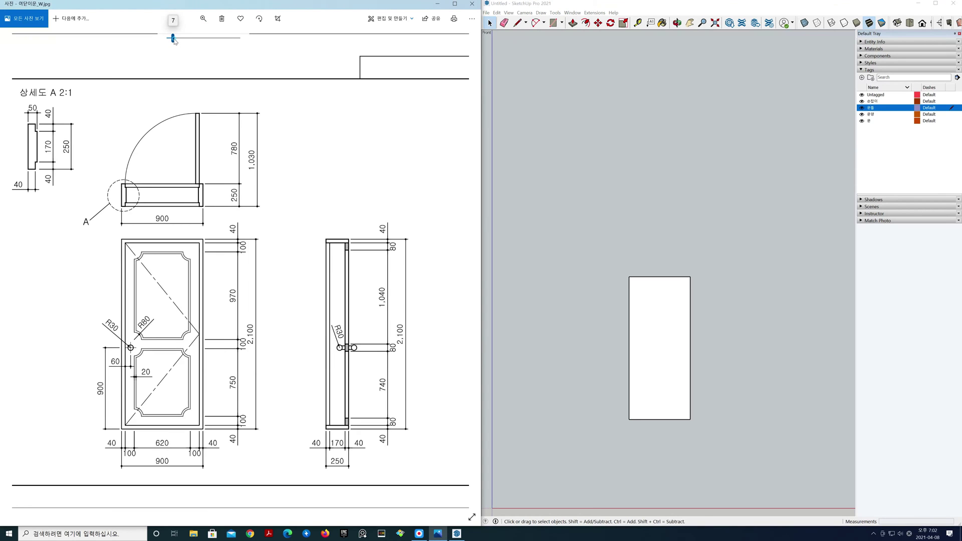
left_click(718, 329)
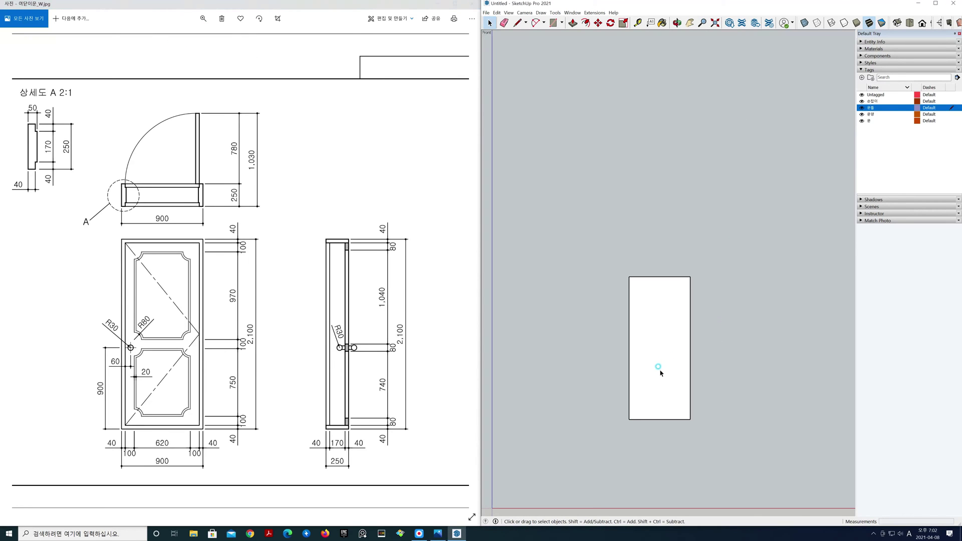
scroll(658, 371, "up", 3)
middle_click_drag(659, 373, 664, 299, "shift")
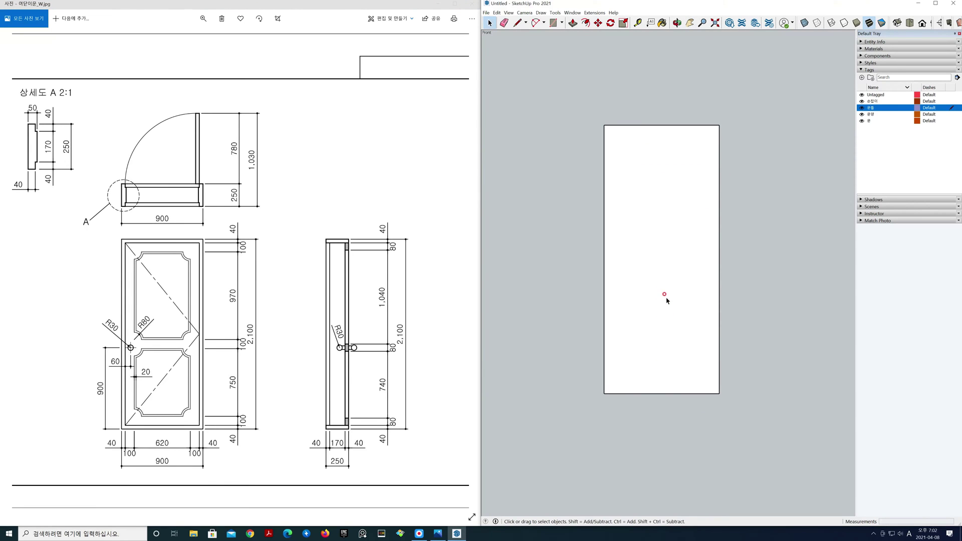
key("t")
left_click(604, 125)
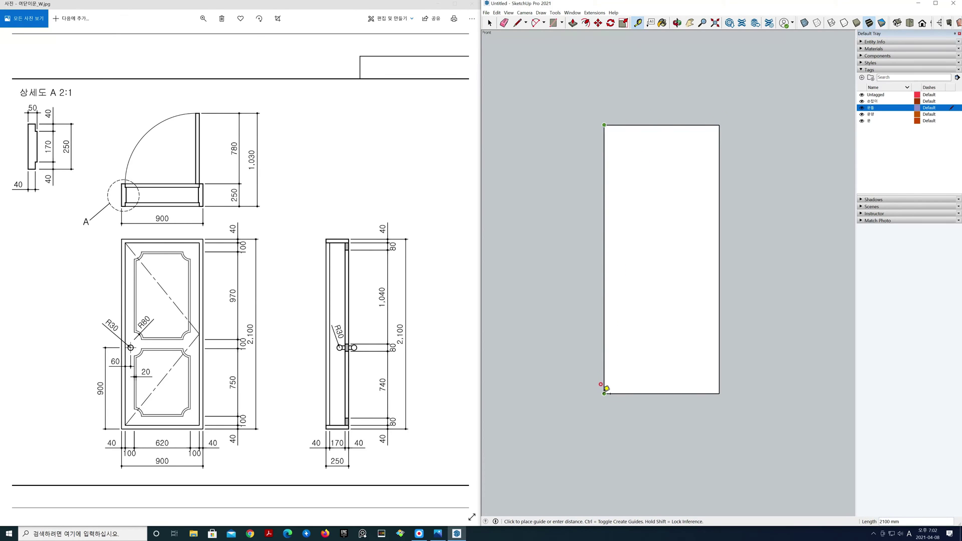
key("space")
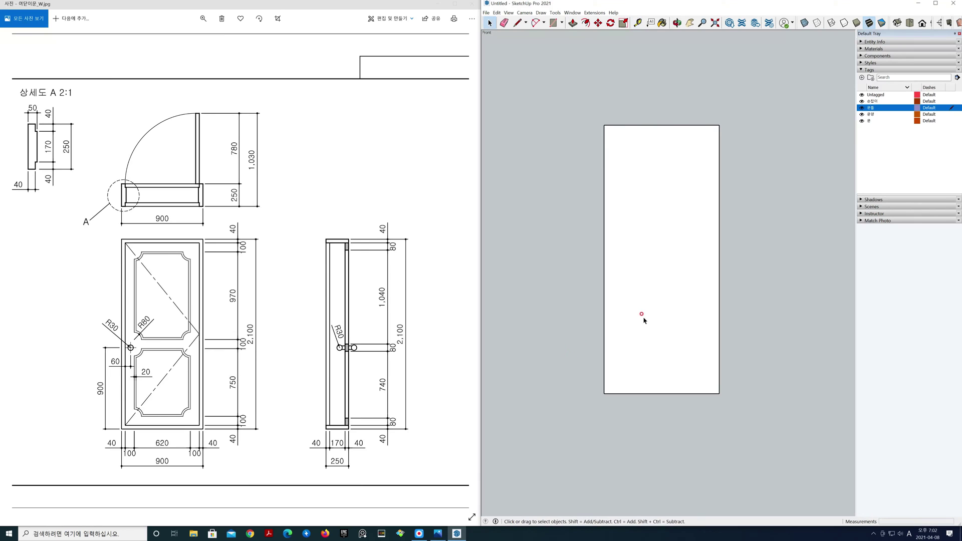
Step: Delete the rectangle's face and make a group from its remaining outline edges
left_click(643, 318)
key("Delete")
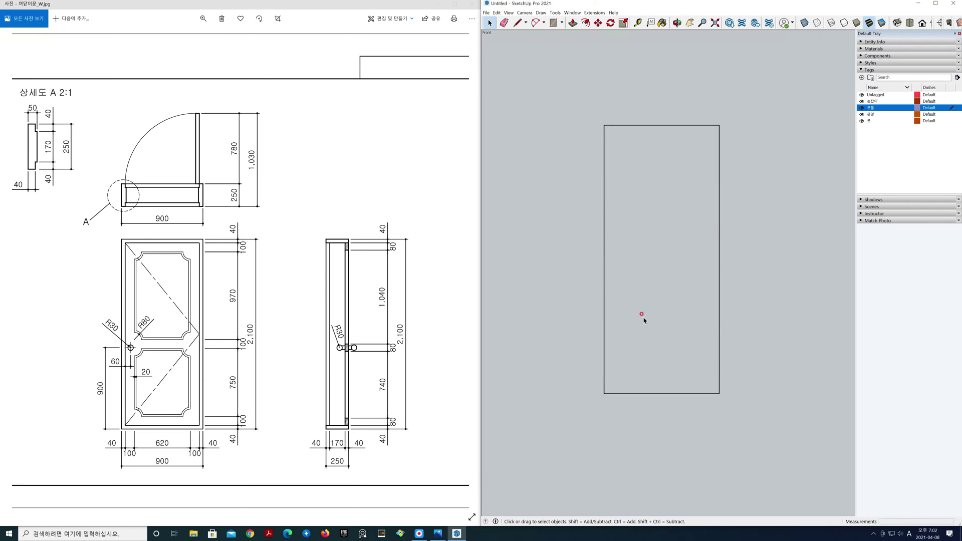
right_click(718, 314)
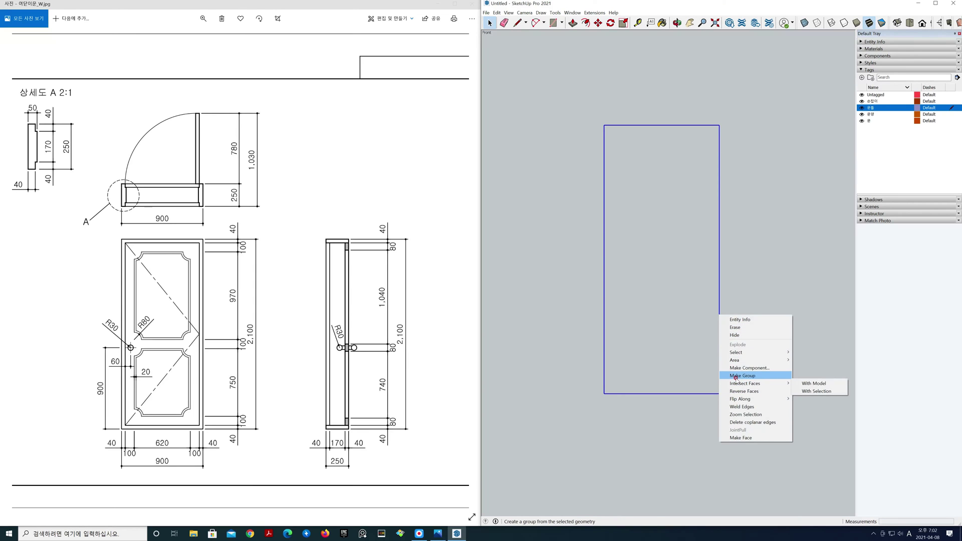
left_click(751, 375)
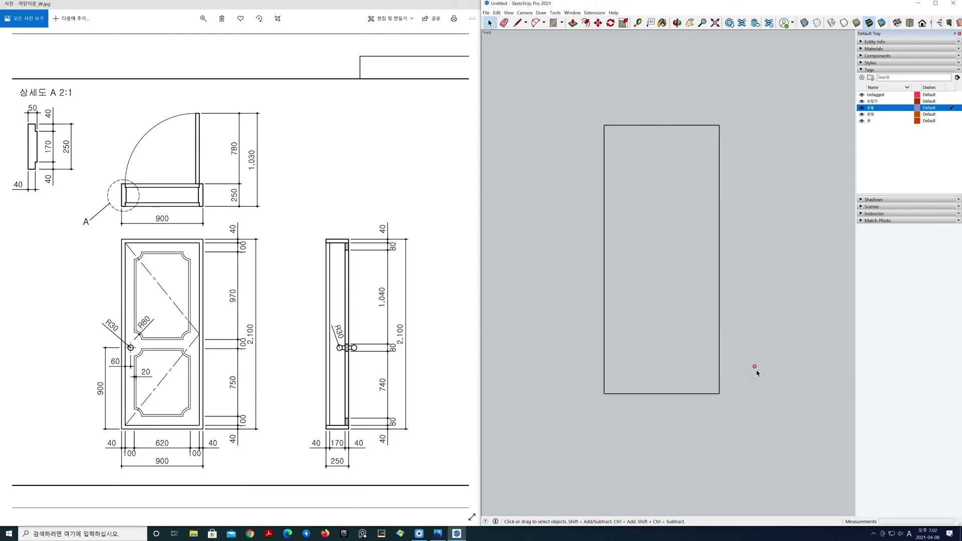
Step: Draw a 50 by 250 mm rectangle in the top view, near the left end of the frame outline
left_click(909, 22)
scroll(635, 278, "up", 4)
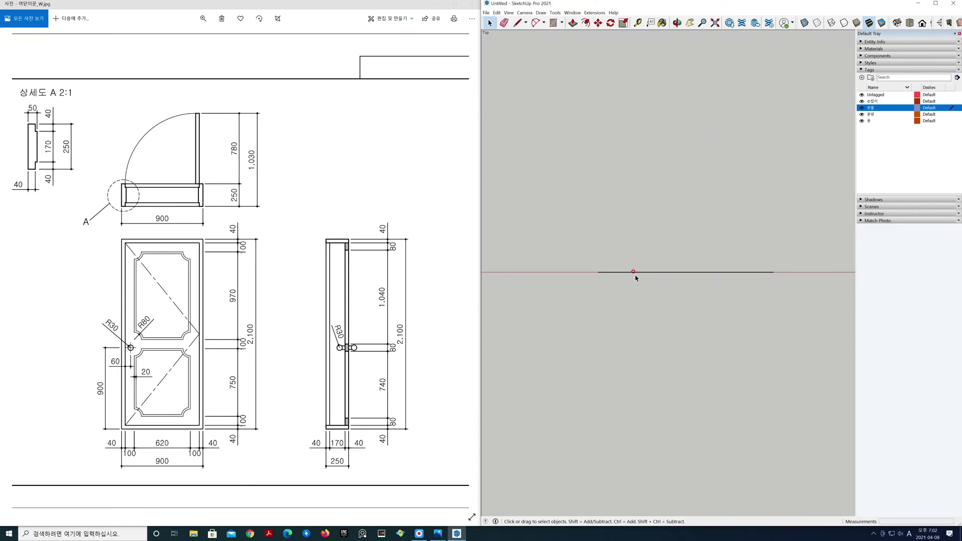
middle_click_drag(635, 278, 640, 279, "shift")
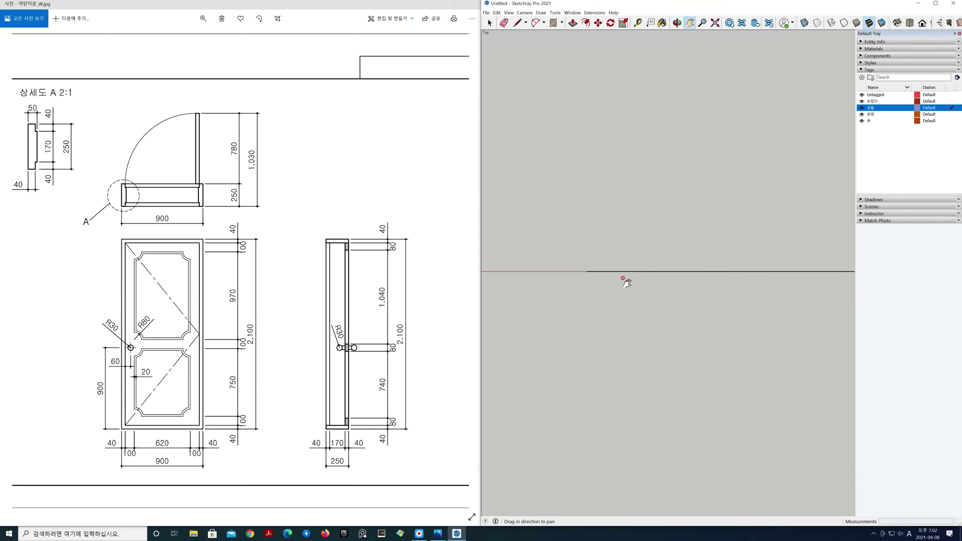
key("r")
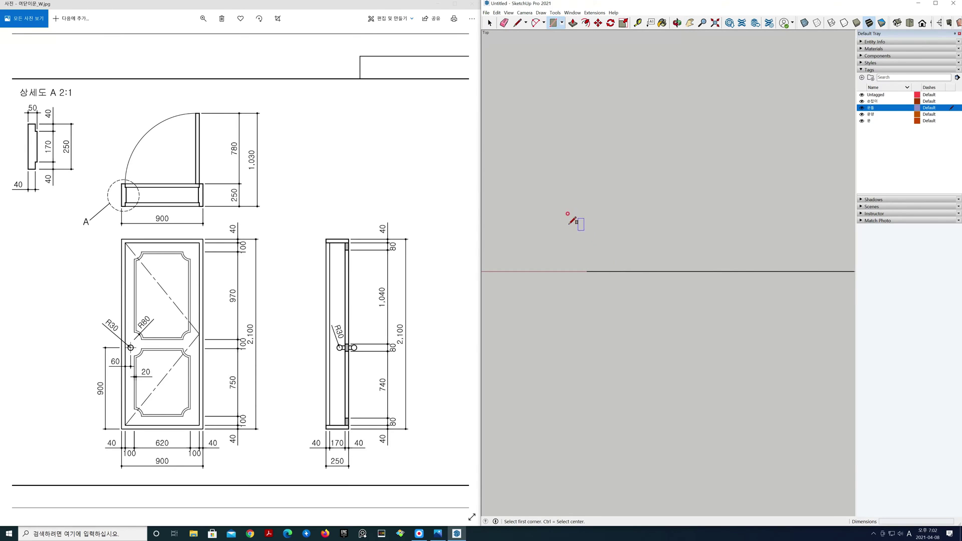
left_click(551, 204)
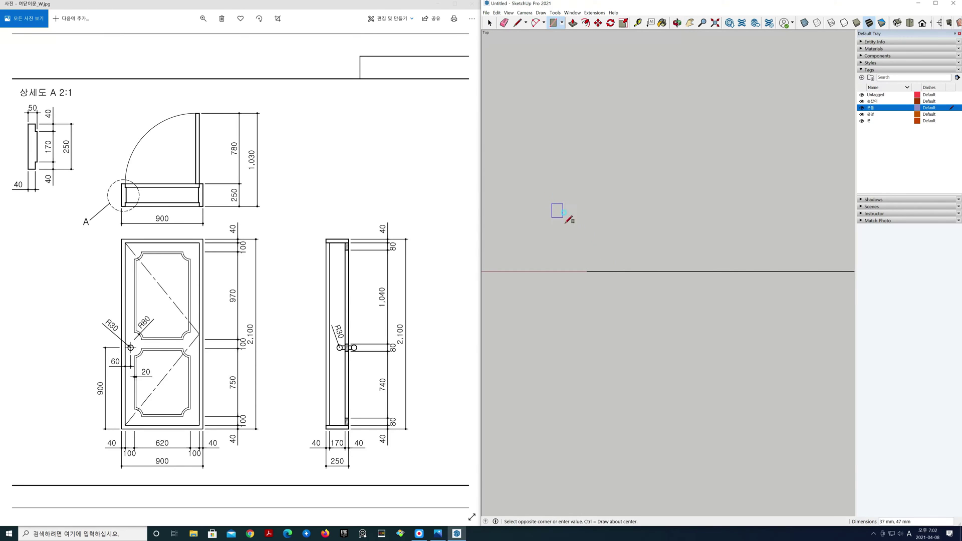
left_click(574, 259)
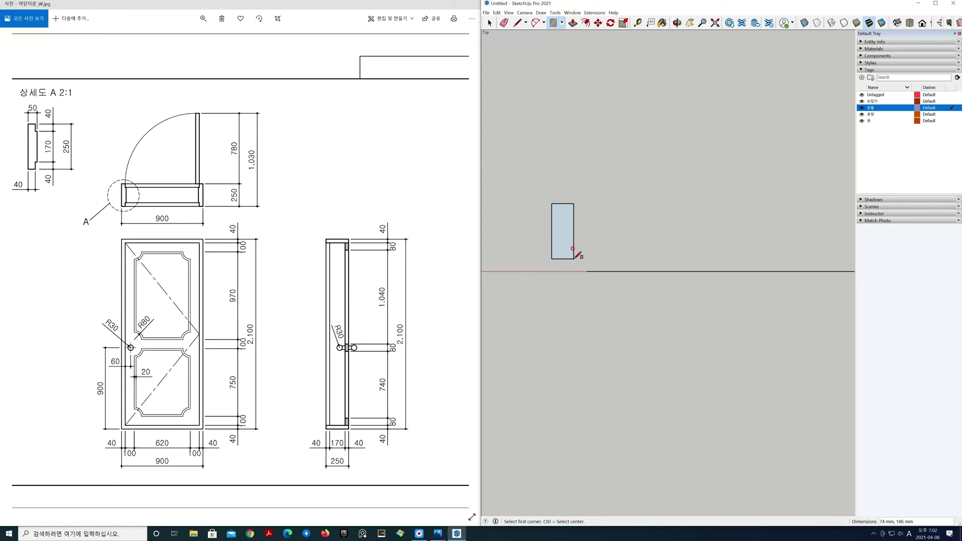
type("50,250")
key("Return")
key("space")
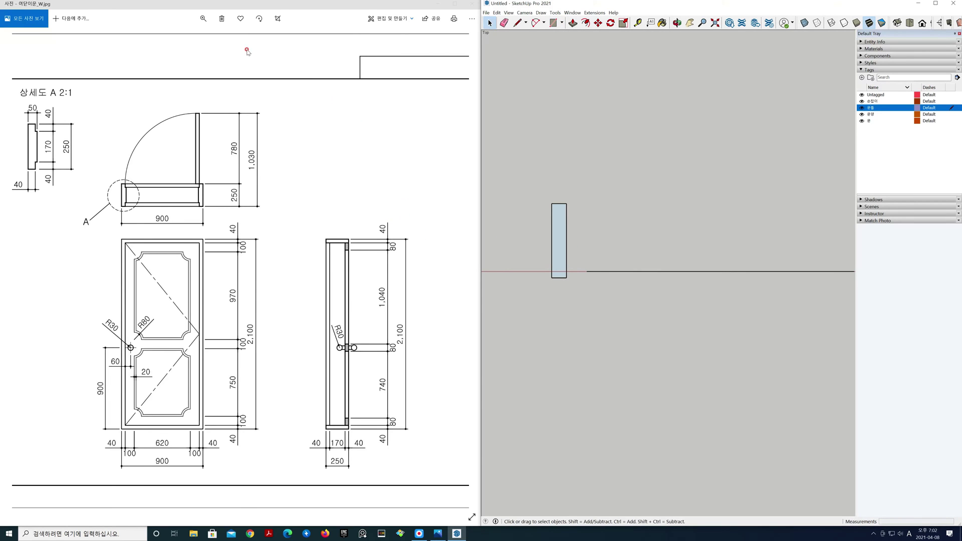
Step: Enlarge detail A (상세도 A) in the reference drawing to examine the frame profile's dimensions
left_click(203, 19)
left_click_drag(170, 38, 179, 45)
left_click_drag(180, 116, 426, 255)
left_click(203, 20)
left_click(203, 18)
left_click(204, 19)
left_click_drag(180, 37, 190, 38)
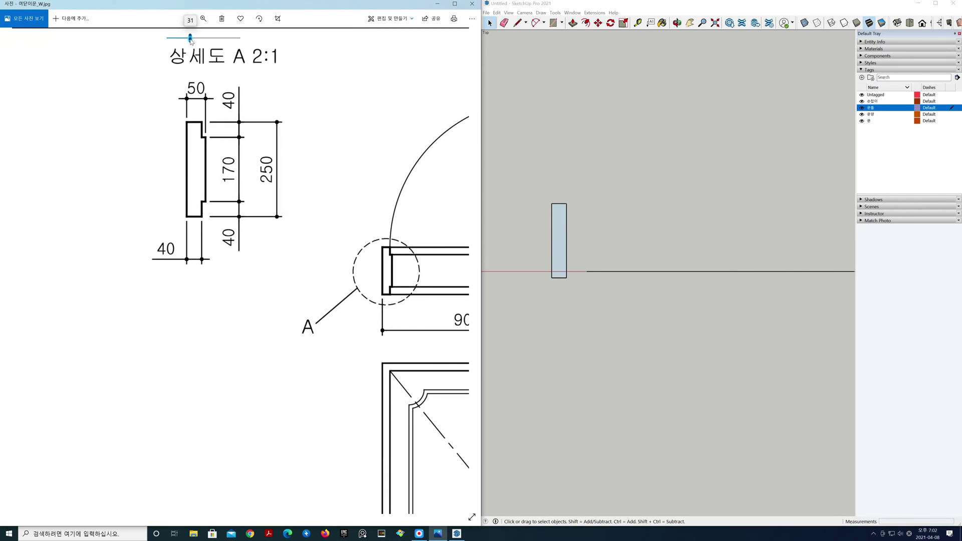
Step: Reverse the face of the 50 by 250 mm profile rectangle
left_click(642, 245)
scroll(555, 248, "up", 4)
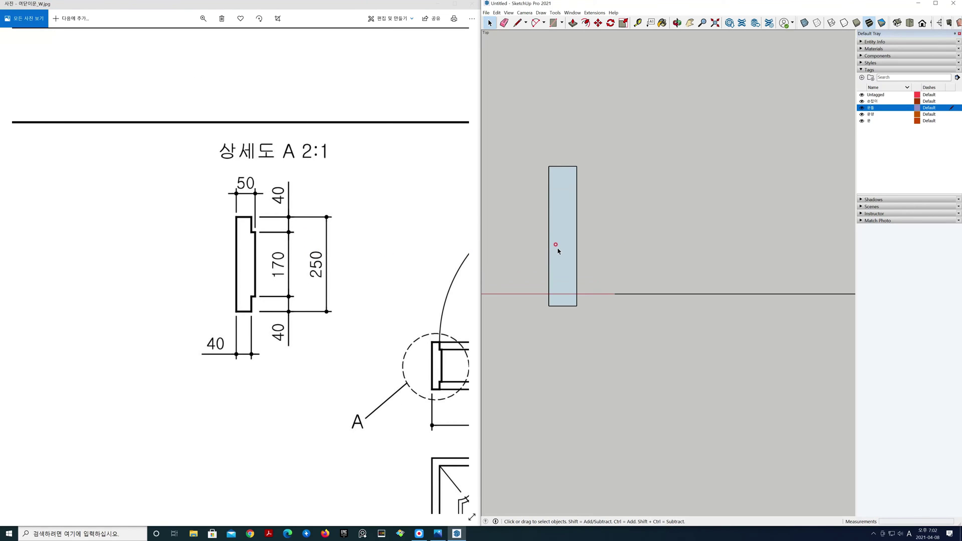
middle_click_drag(619, 253, 712, 283, "shift")
left_click(672, 265)
right_click(670, 263)
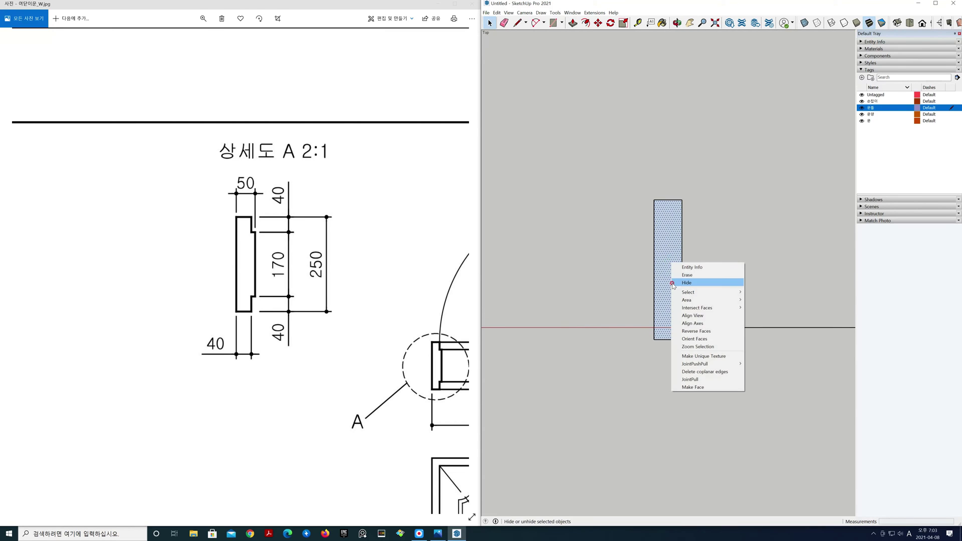
left_click(688, 332)
left_click(706, 307)
Step: Place guides 40 mm inward from the profile's lower edge and 40 mm inward from its left edge
key("t")
left_click(672, 340)
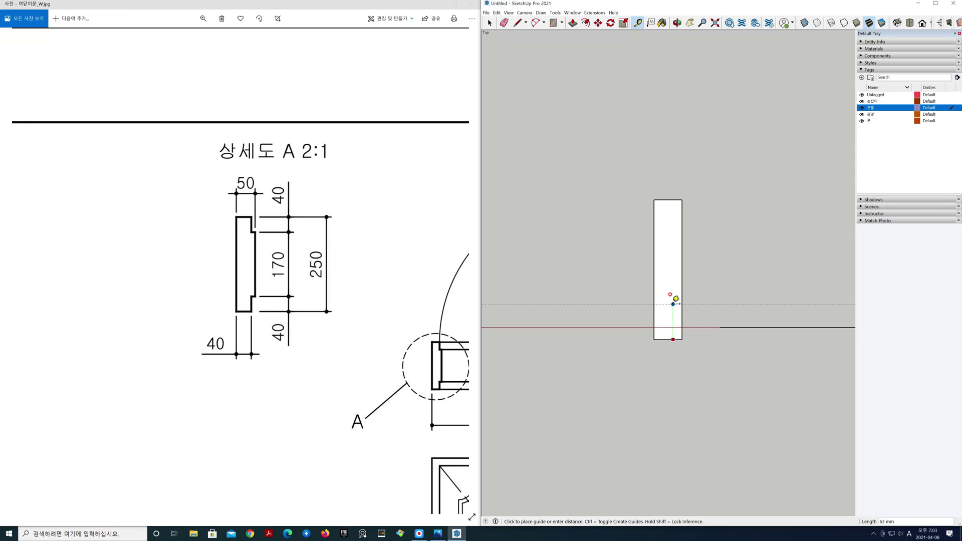
key("Return")
left_click(654, 299)
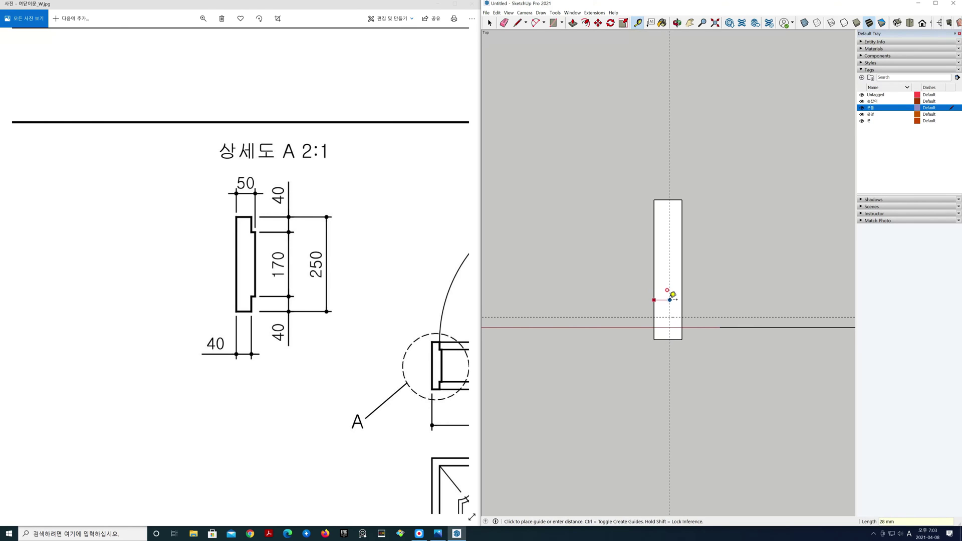
type("40")
key("Return")
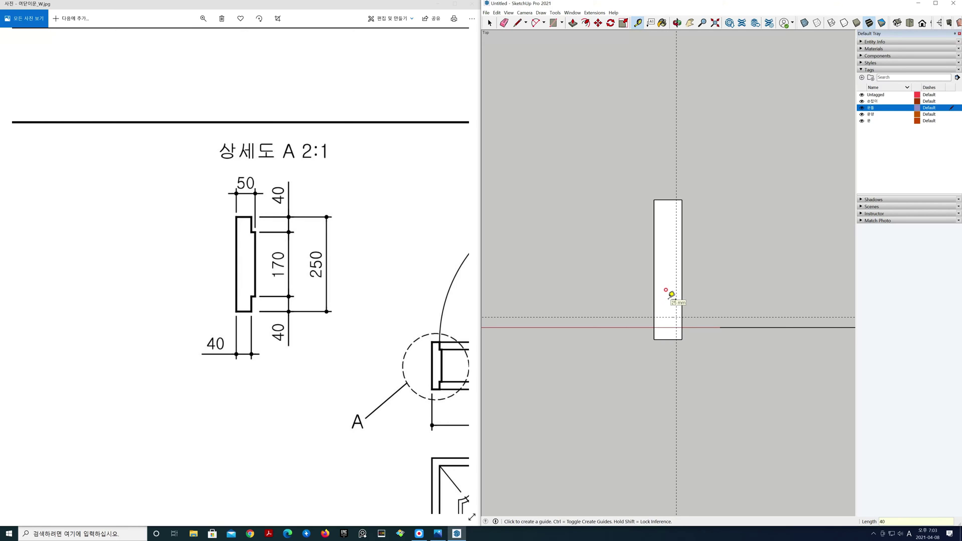
key("space")
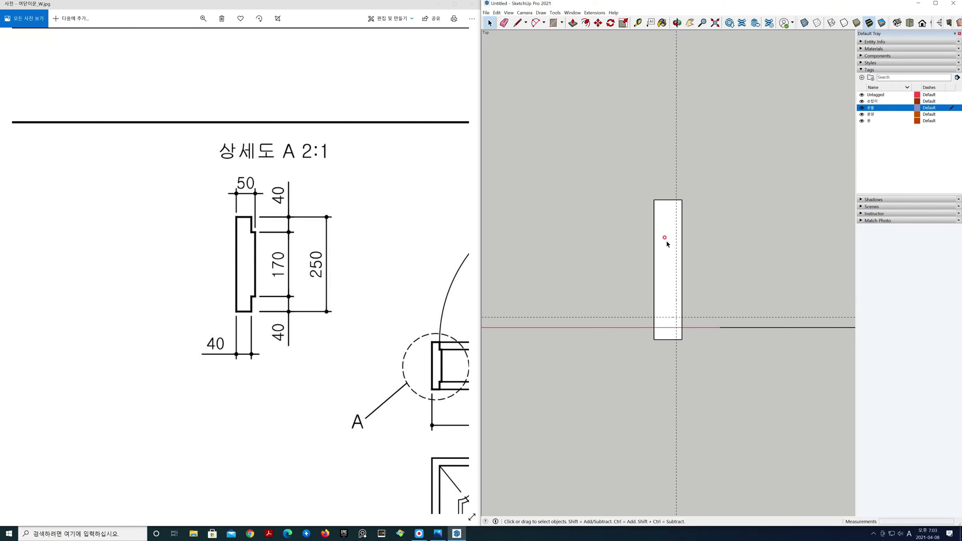
Step: Place a guide 40 mm inward from the profile rectangle's upper edge
key("t")
left_click(668, 200)
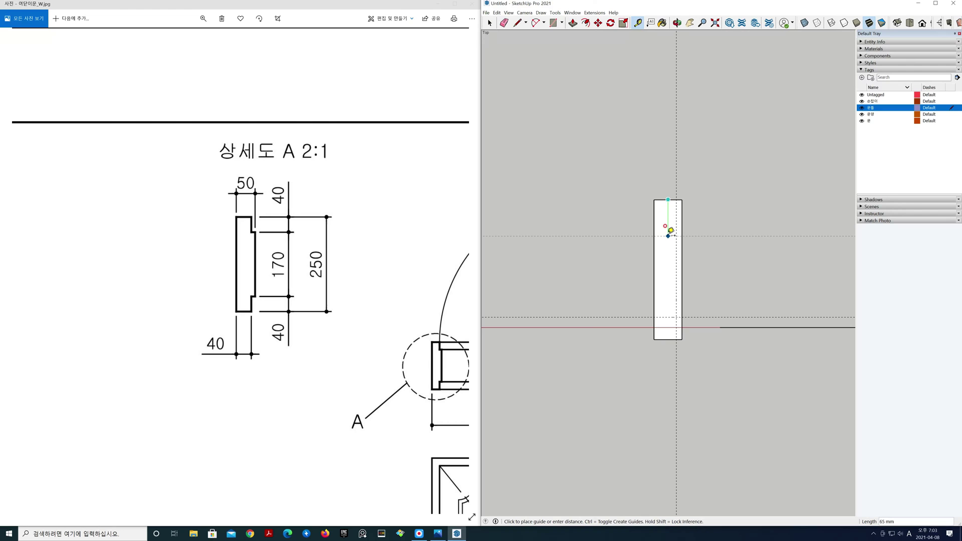
type("40")
key("Return")
key("space")
scroll(679, 263, "up", 1)
scroll(681, 265, "up", 2)
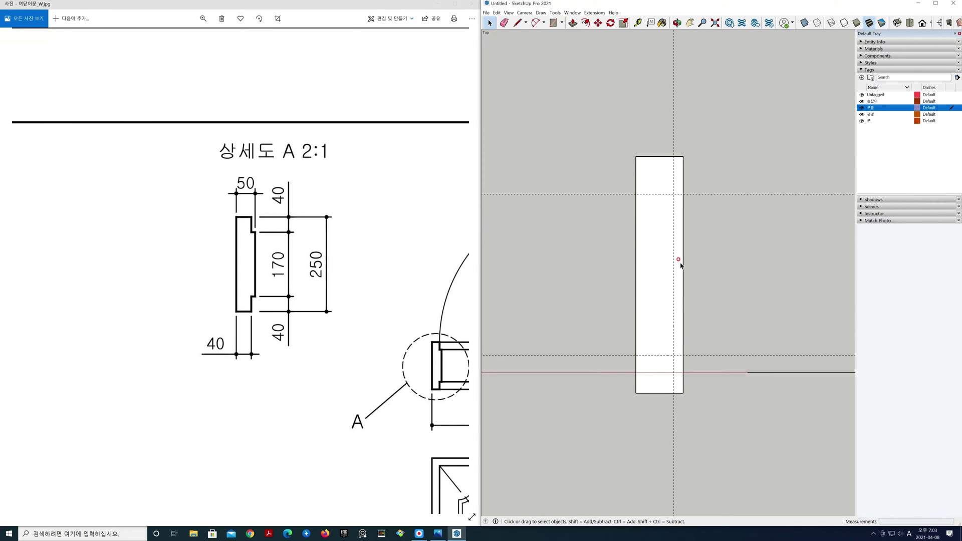
Step: Draw 10 by 40 mm rectangles in the profile's upper-right and lower-right corners, snapping to the guide intersections
key("r")
left_click(683, 156)
left_click(673, 194)
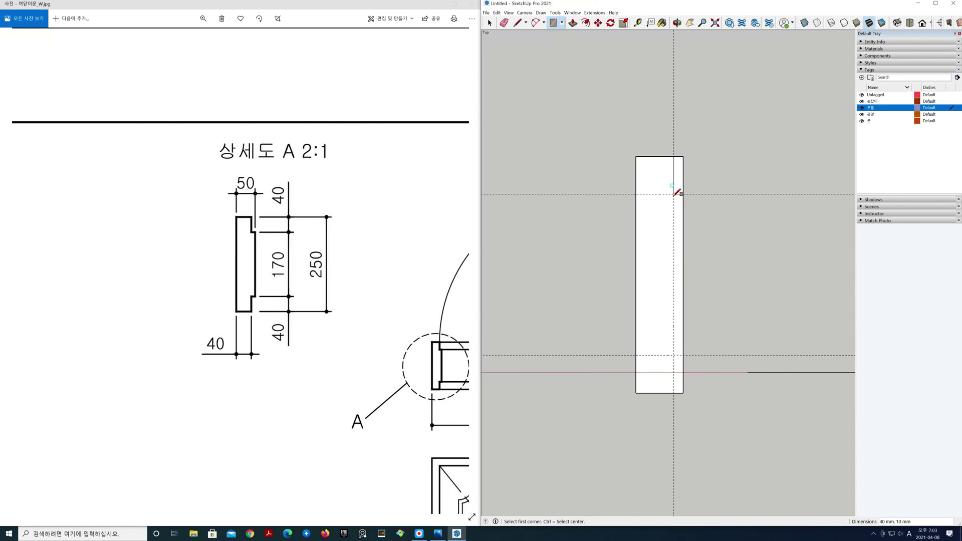
left_click(683, 393)
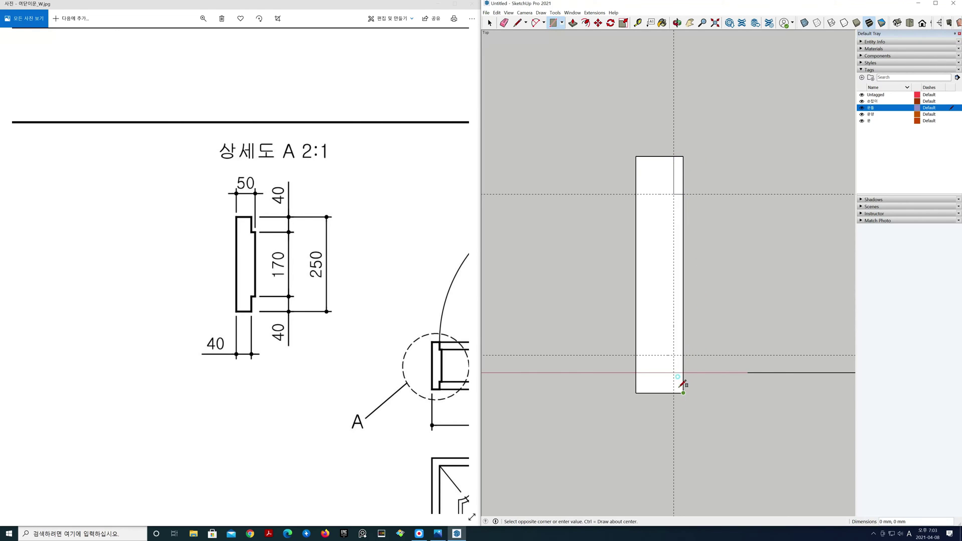
left_click(674, 355)
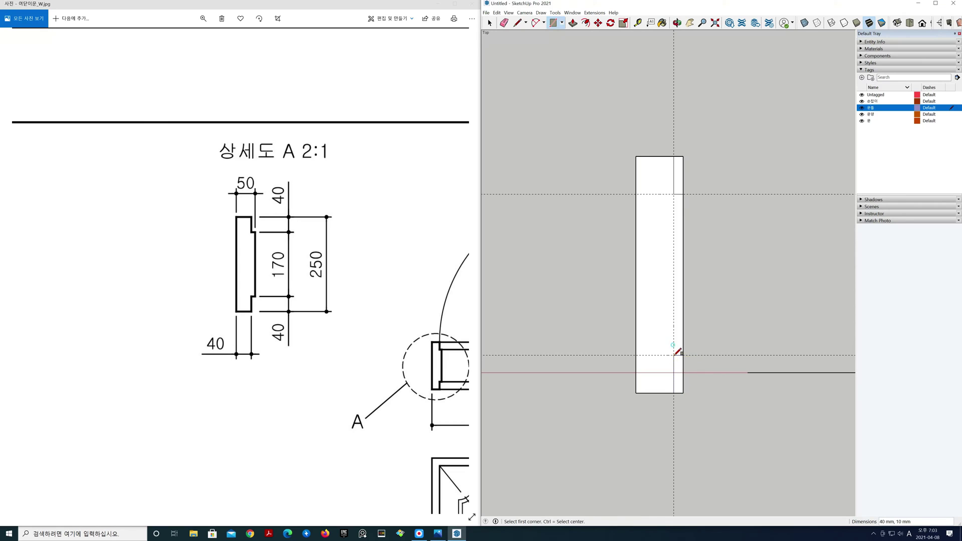
Step: Erase the guides and the outer edges of both corner rectangles to leave the notched profile
key("space")
key("e")
mouse_move(712, 353)
left_mouse_down()
mouse_move(670, 425)
mouse_move(657, 418)
left_mouse_up()
mouse_move(581, 196)
left_mouse_down()
mouse_move(572, 176)
mouse_move(678, 133)
mouse_move(687, 185)
left_mouse_up()
left_click_drag(687, 377, 681, 392)
Step: Make the notched profile face and its edges into a group
key("space")
left_click(658, 296)
right_click(657, 295)
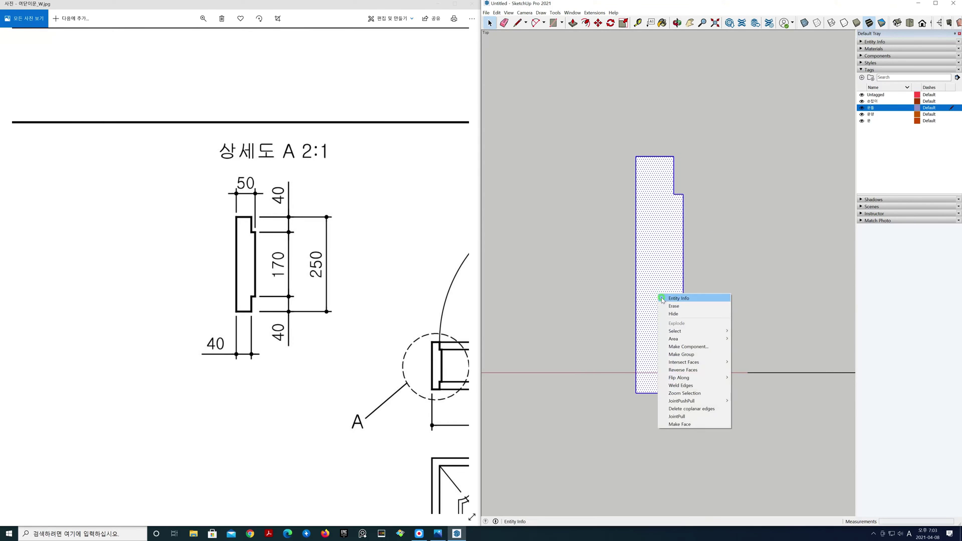
left_click(674, 354)
left_click(709, 337)
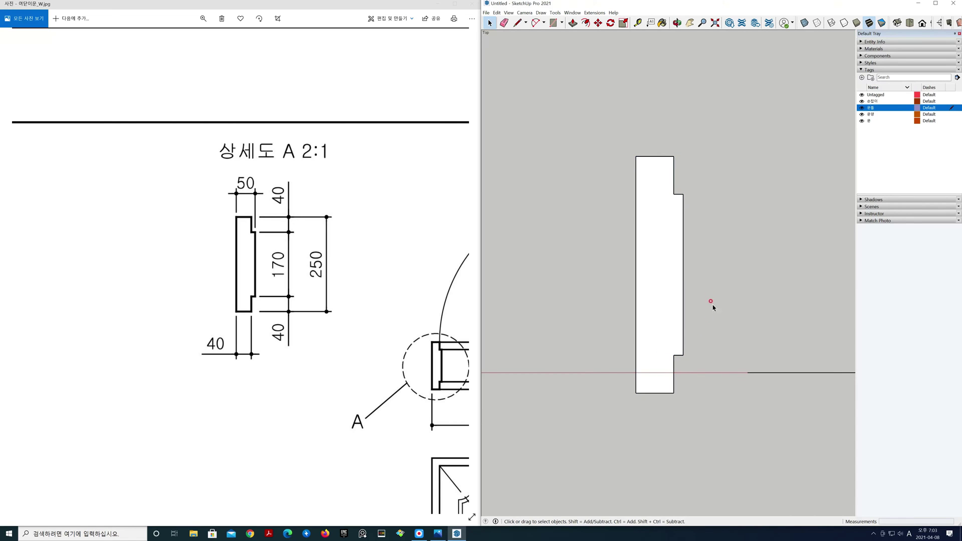
Step: Switch to an isometric view with perspective projection and fit the whole model in view
left_click(713, 24)
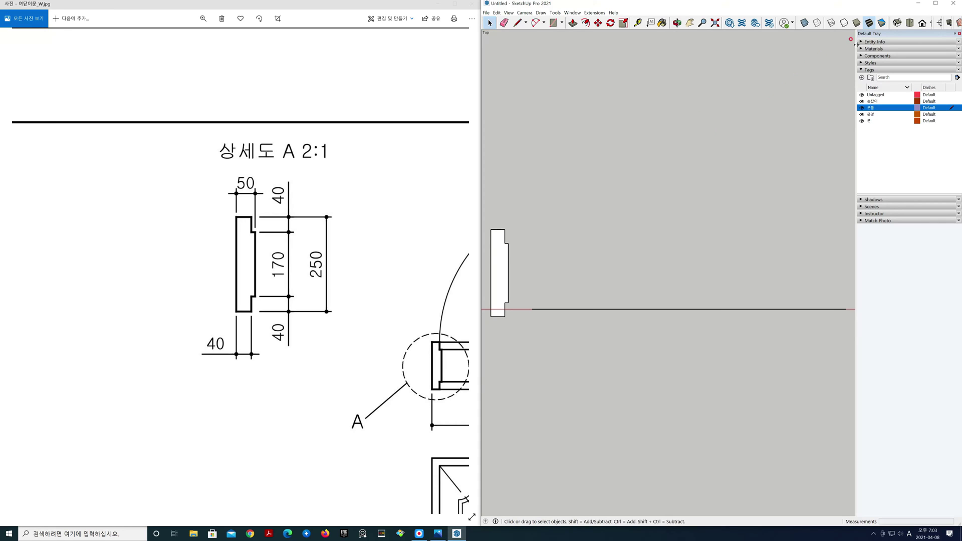
left_click(897, 23)
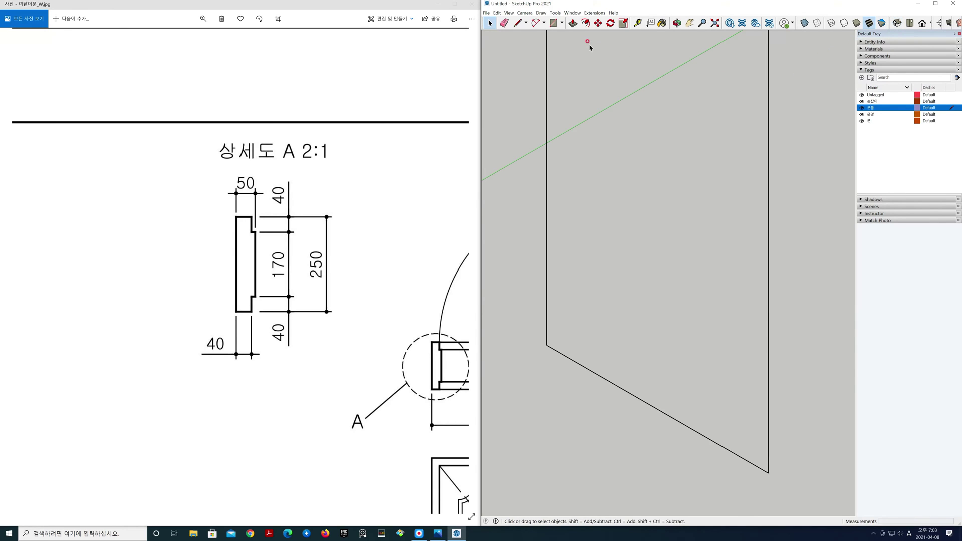
left_click(524, 12)
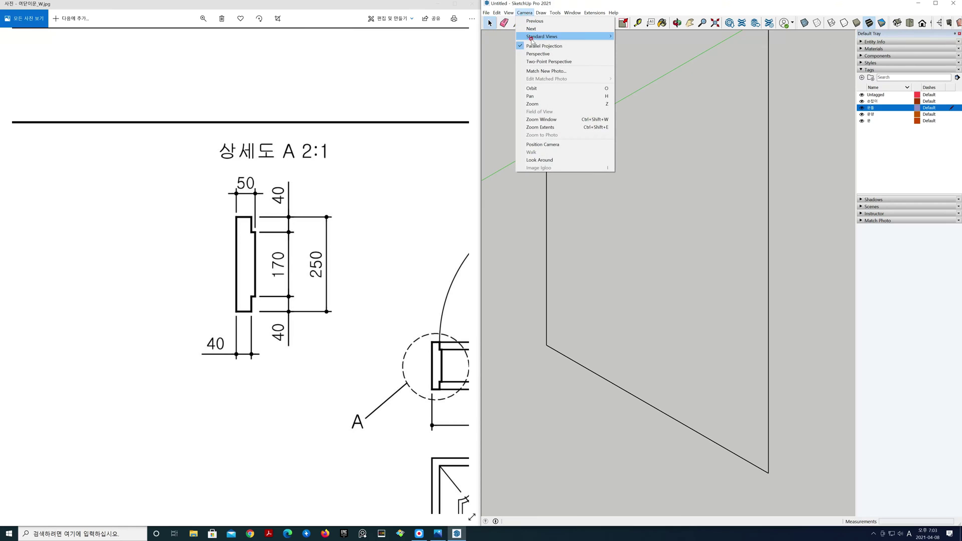
left_click(535, 54)
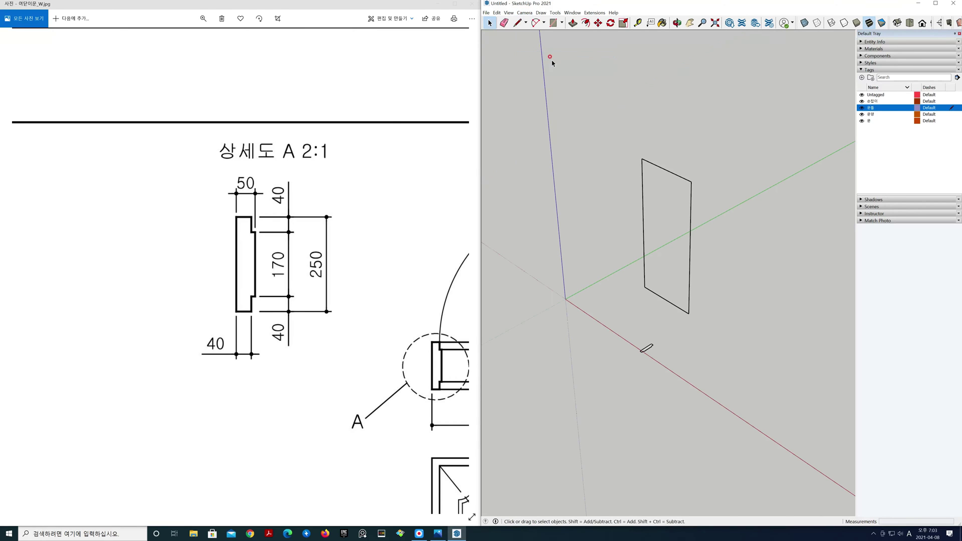
left_click(714, 23)
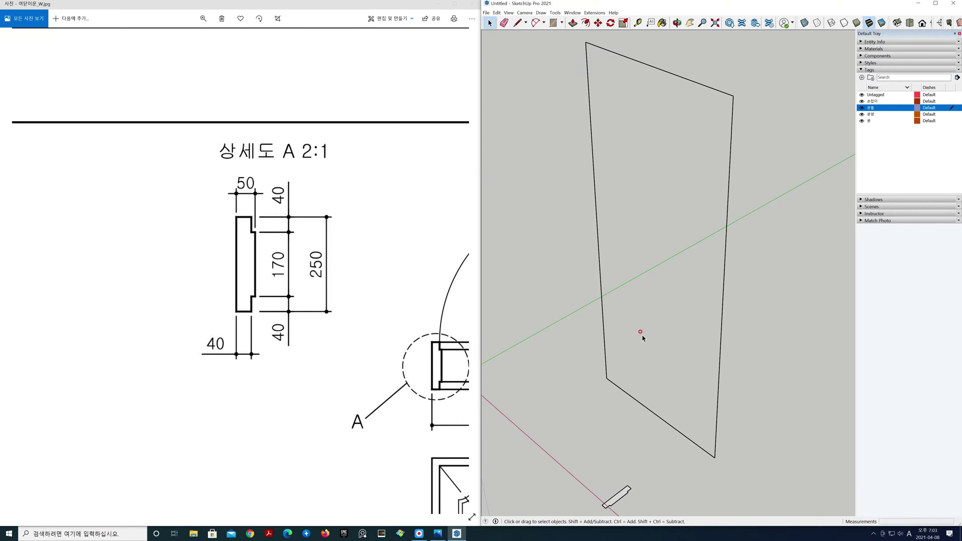
Step: Move the profile group onto the midpoint of the frame outline's left vertical edge
key("h")
mouse_move(632, 478)
left_mouse_down()
mouse_move(662, 345)
mouse_move(670, 225)
left_mouse_up()
scroll(651, 251, "up", 3)
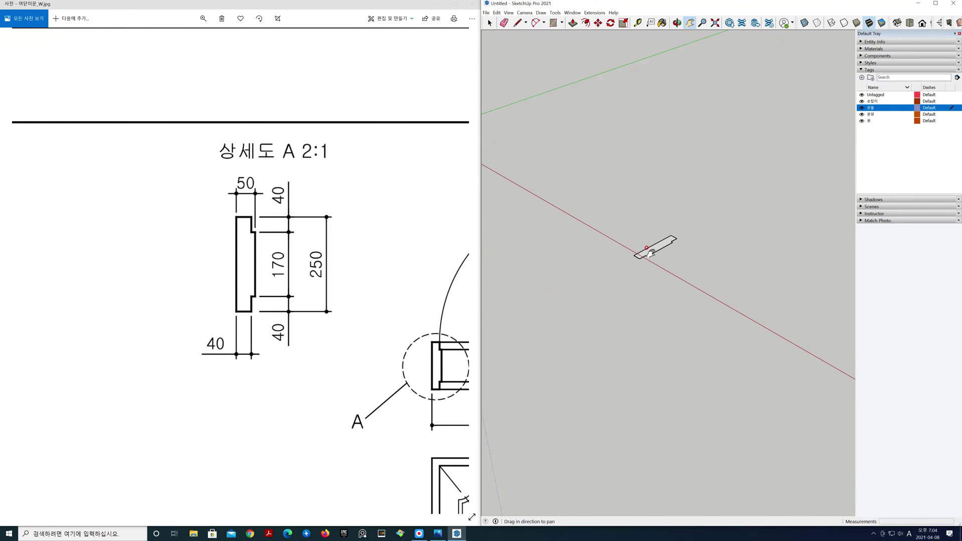
key("space")
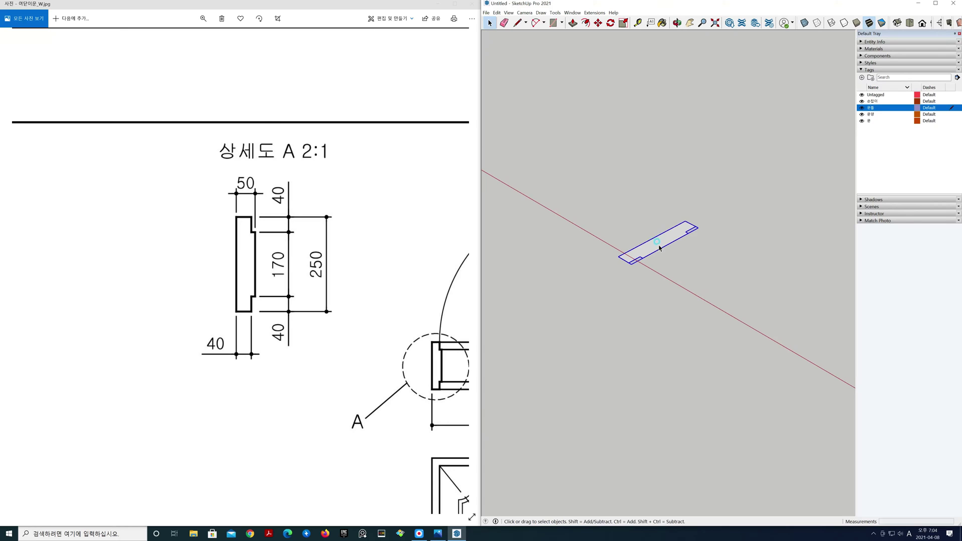
key("m")
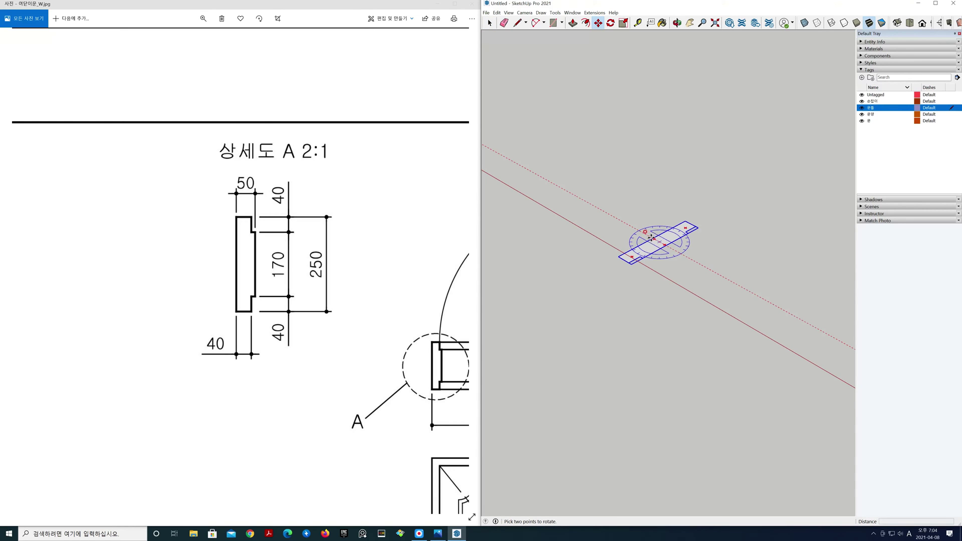
left_click(652, 239)
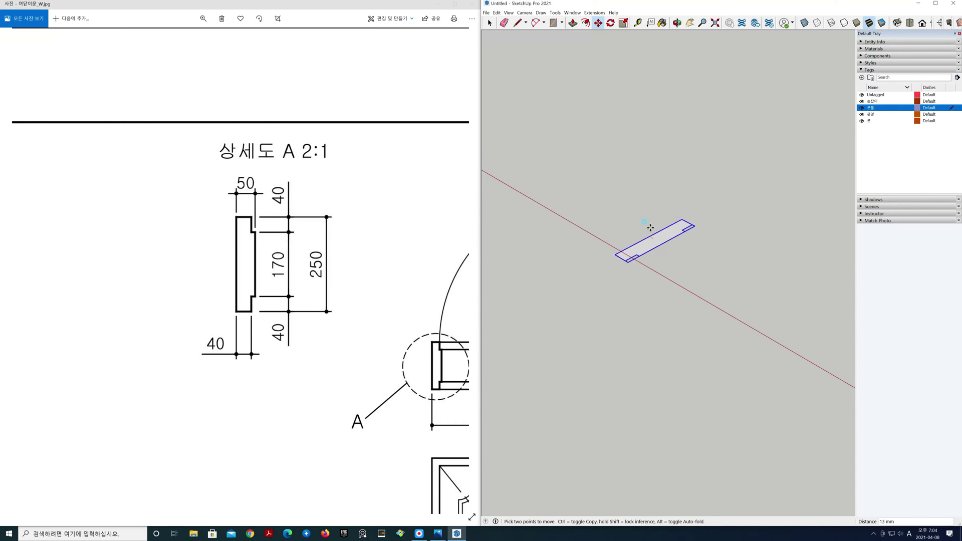
left_click(653, 157)
key("h")
scroll(642, 166, "down", 3)
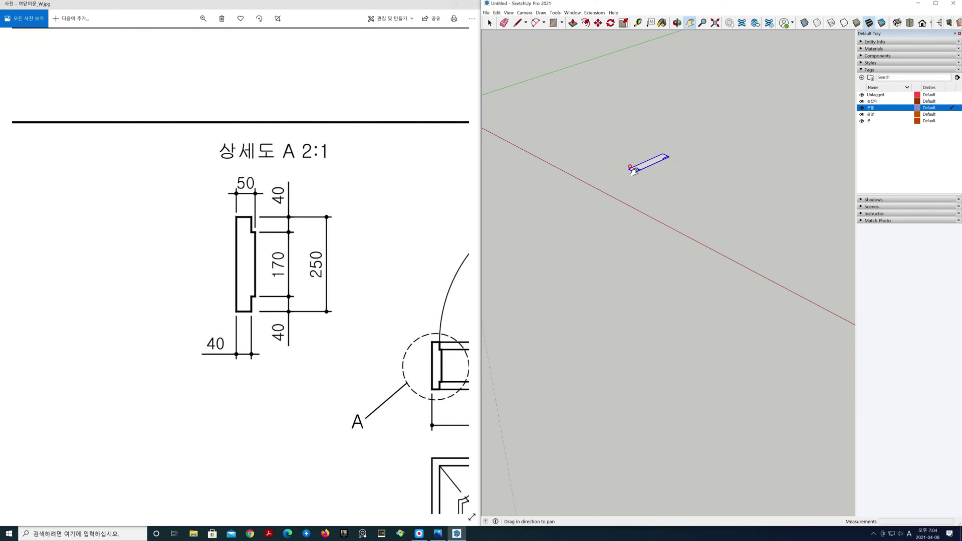
middle_click_drag(652, 130, 648, 359, "shift")
scroll(647, 360, "up", 2)
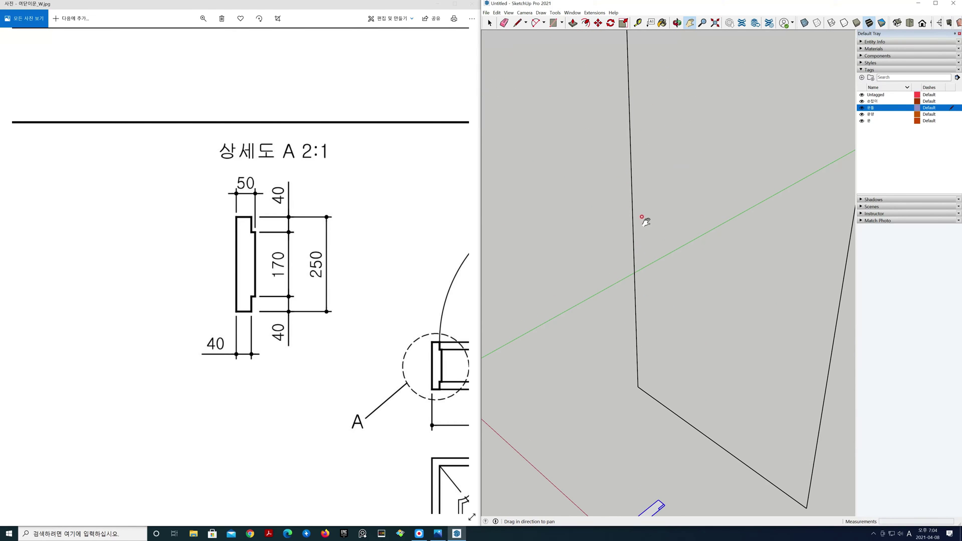
middle_click_drag(590, 146, 590, 298, "shift")
scroll(588, 291, "down", 3)
scroll(601, 285, "up", 5)
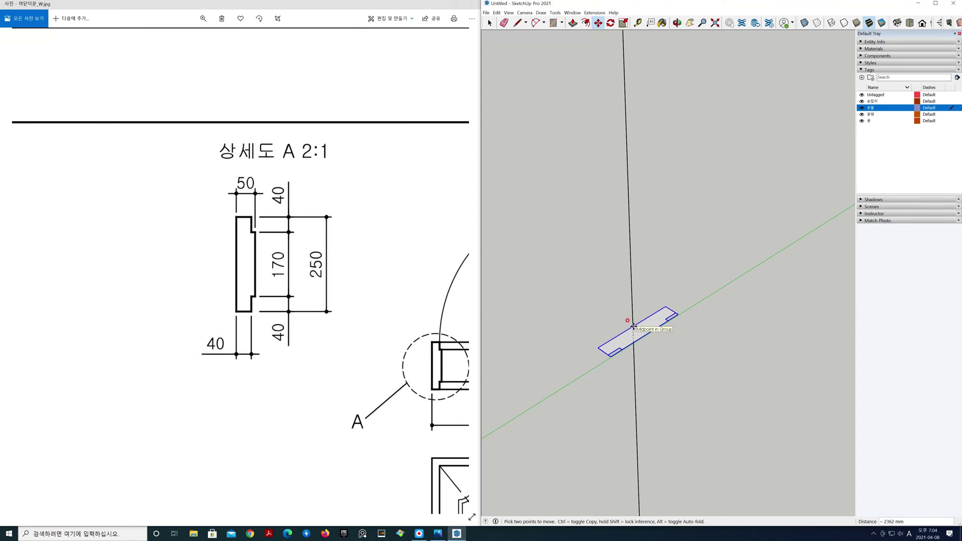
left_click(633, 326)
left_click(658, 339)
key("space")
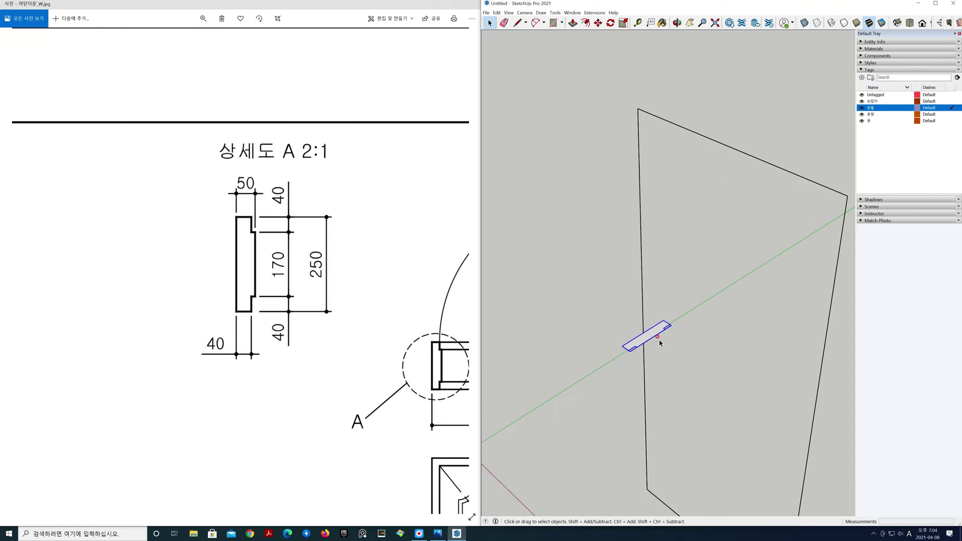
Step: Explode the frame outline and profile groups together
middle_click_drag(665, 343, 654, 309)
left_click(682, 300)
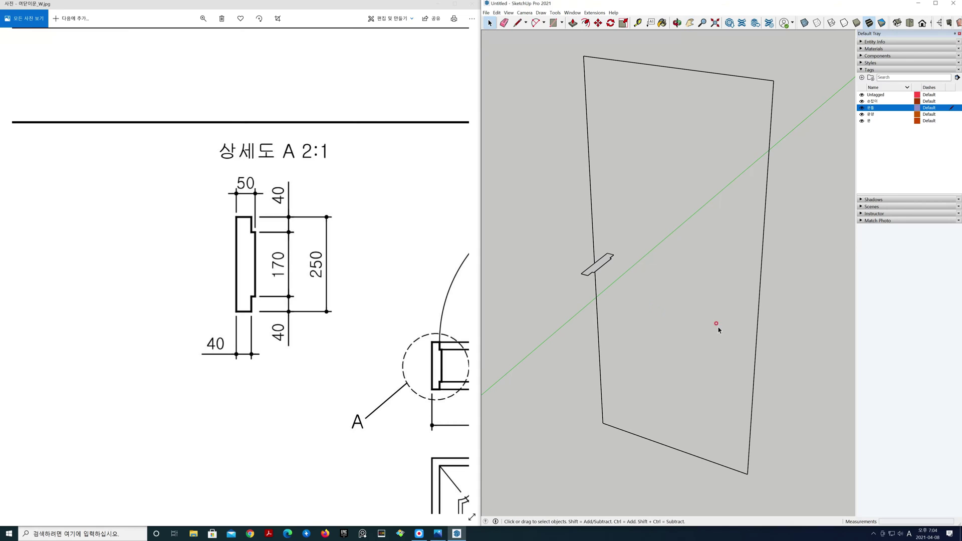
left_click_drag(707, 312, 573, 233)
right_click(601, 263)
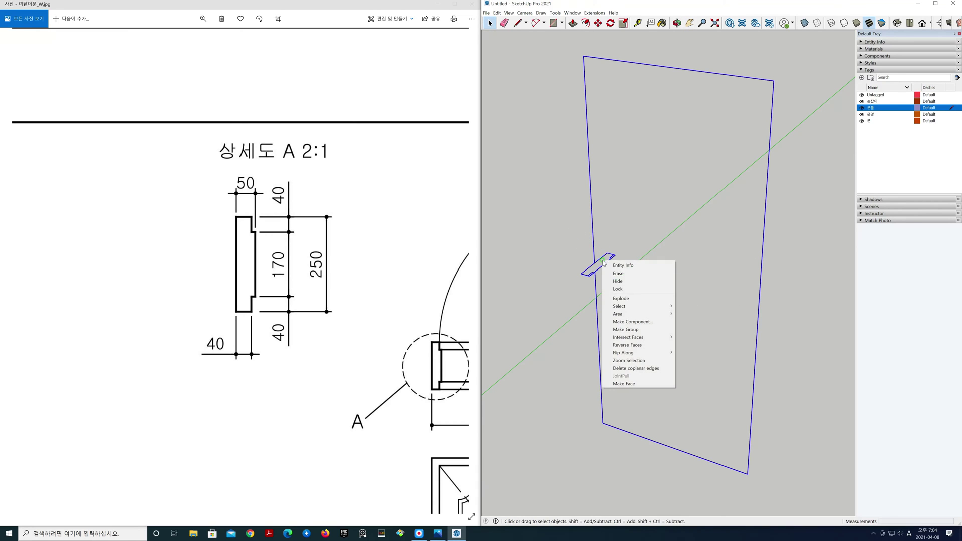
mouse_move(620, 306)
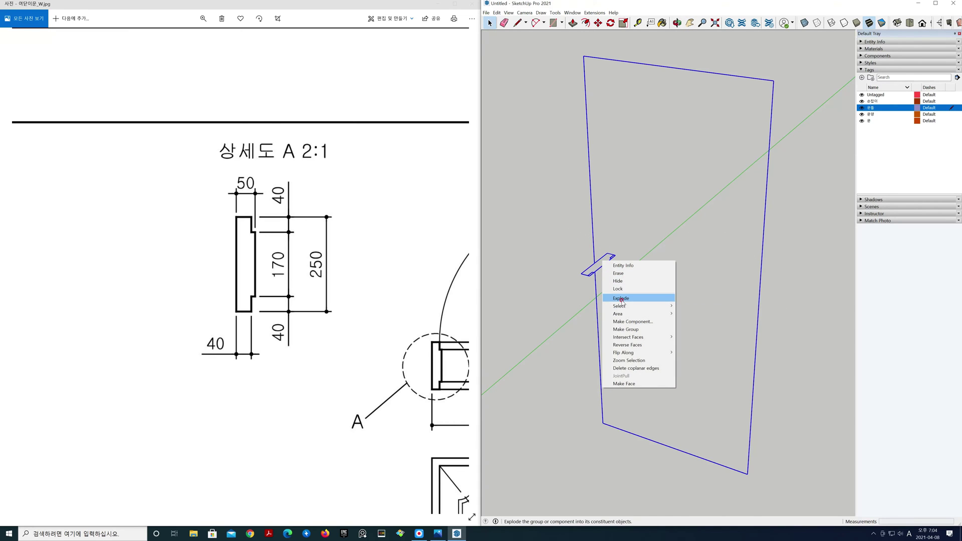
left_click(570, 289)
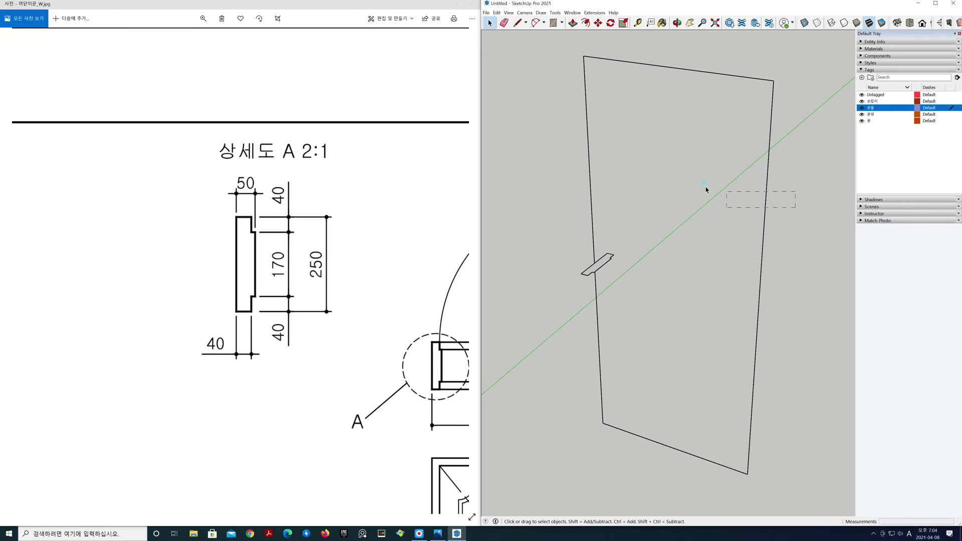
Step: Sweep the notched profile around all four edges of the frame outline with Follow Me
left_click_drag(581, 404, 572, 395)
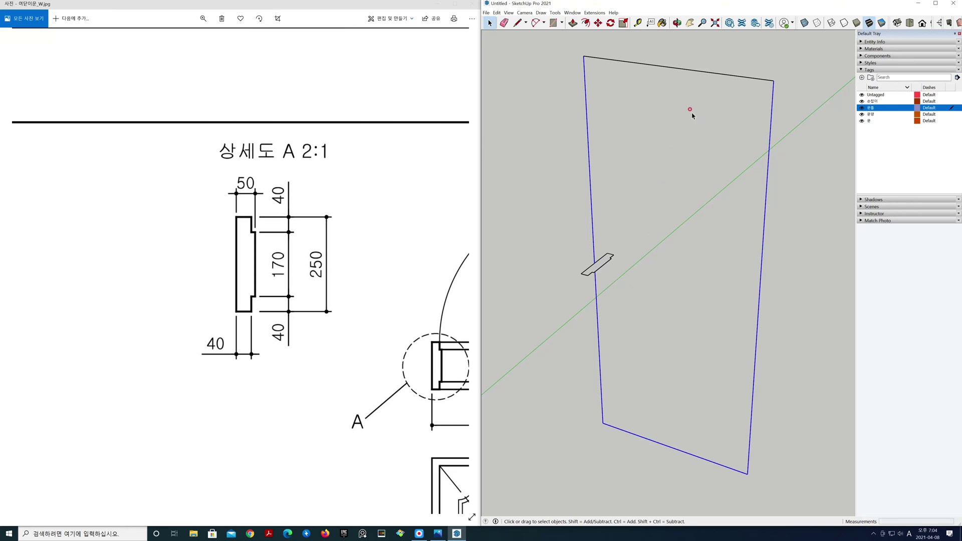
left_click(654, 61, "ctrl")
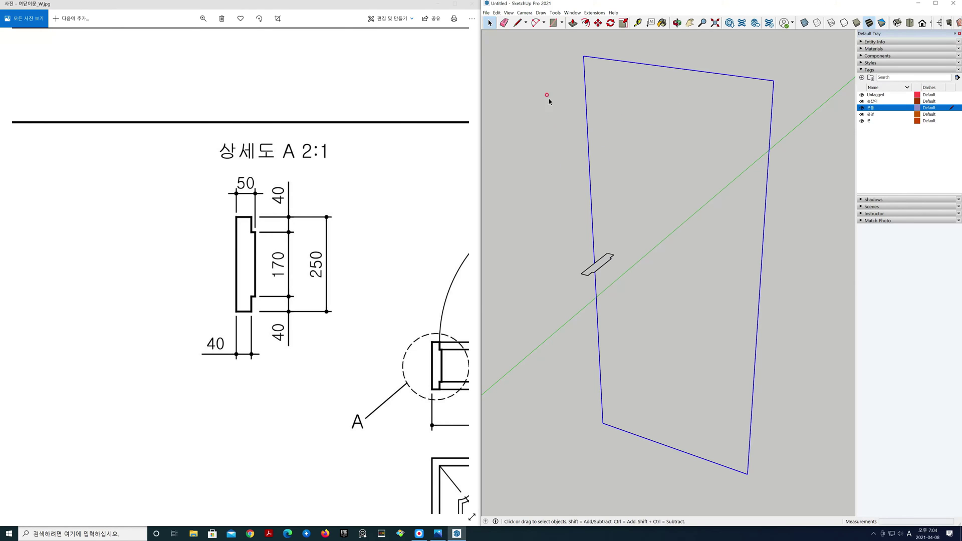
left_click(554, 12)
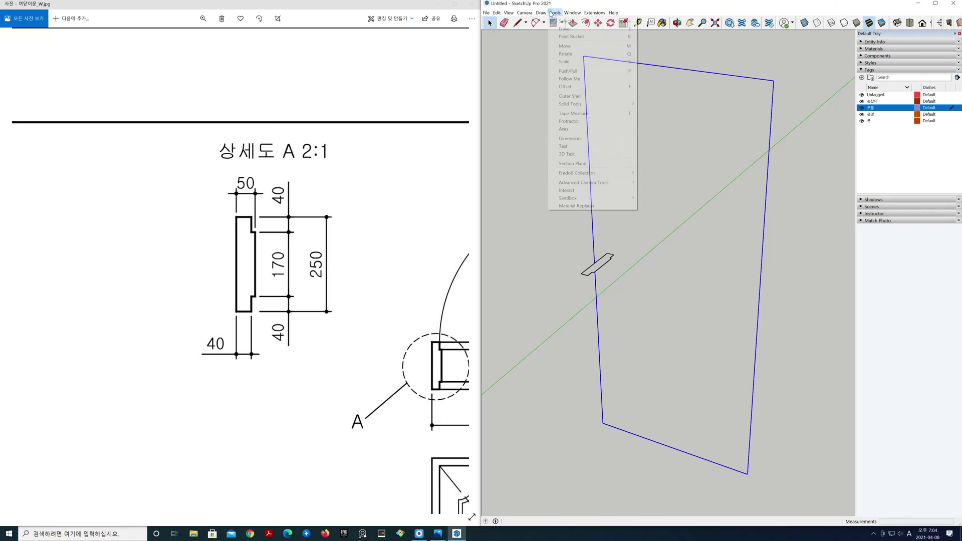
left_click(565, 80)
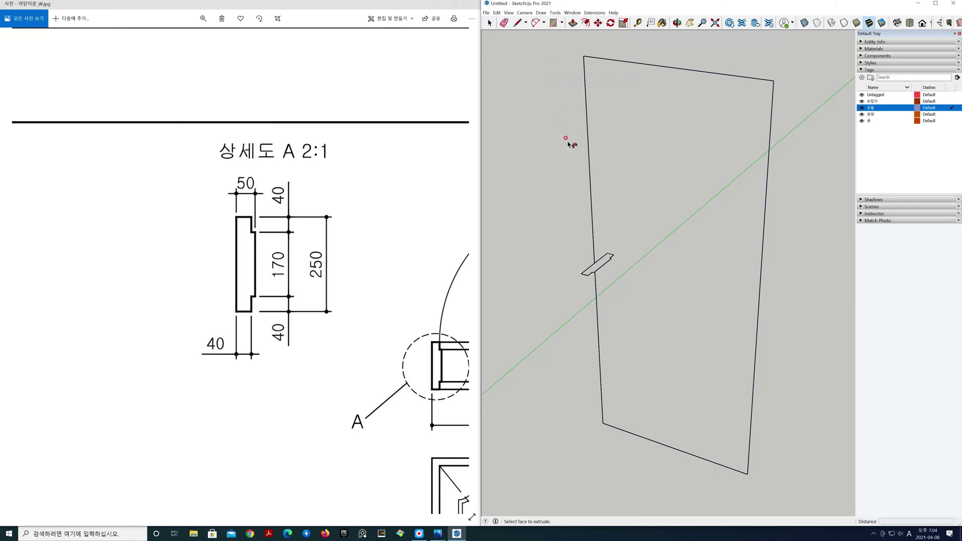
left_click(605, 261)
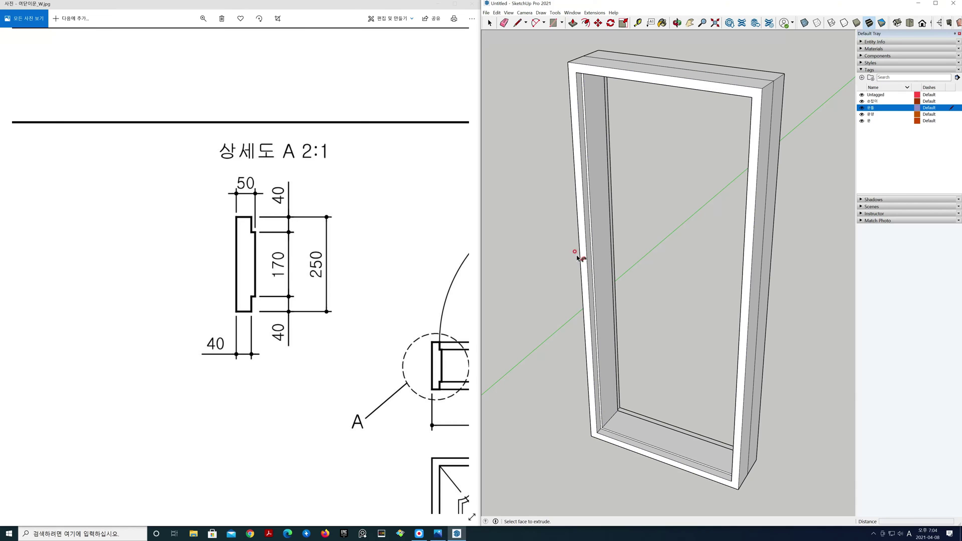
Step: Delete the leftover path lines running along the outer top, side and bottom faces of the door frame
key("space")
mouse_move(551, 258)
middle_mouse_down()
mouse_move(766, 241)
mouse_move(555, 251)
mouse_move(612, 259)
middle_mouse_up()
left_click(723, 105)
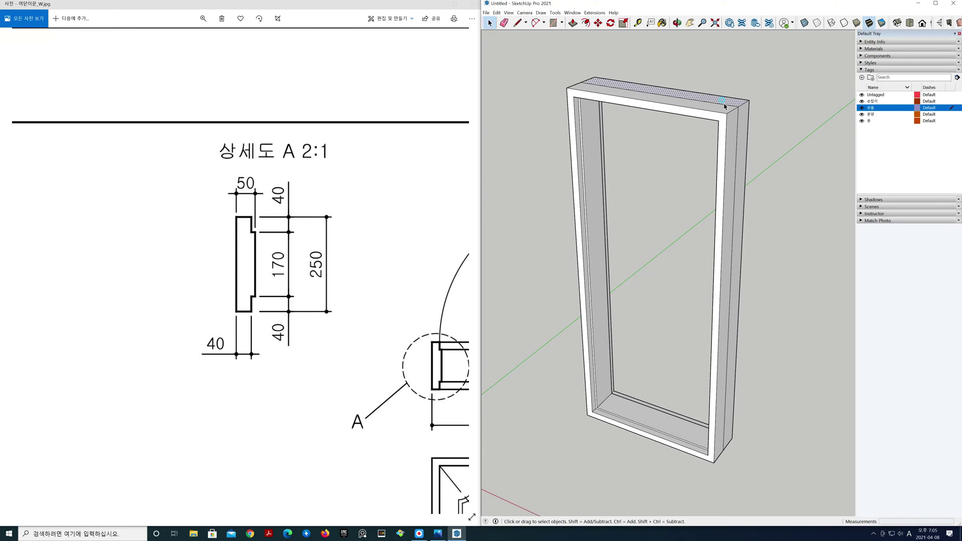
scroll(686, 150, "down", 3)
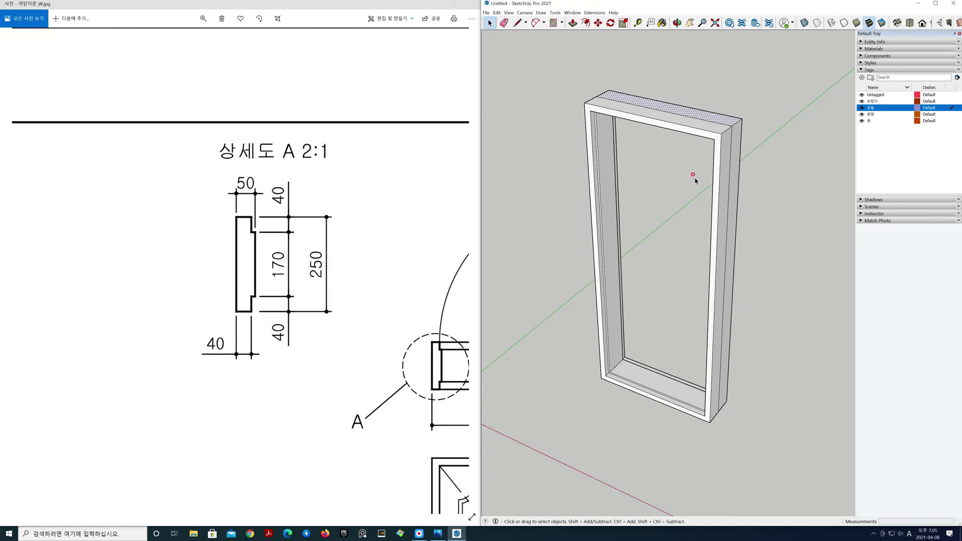
left_click(712, 123)
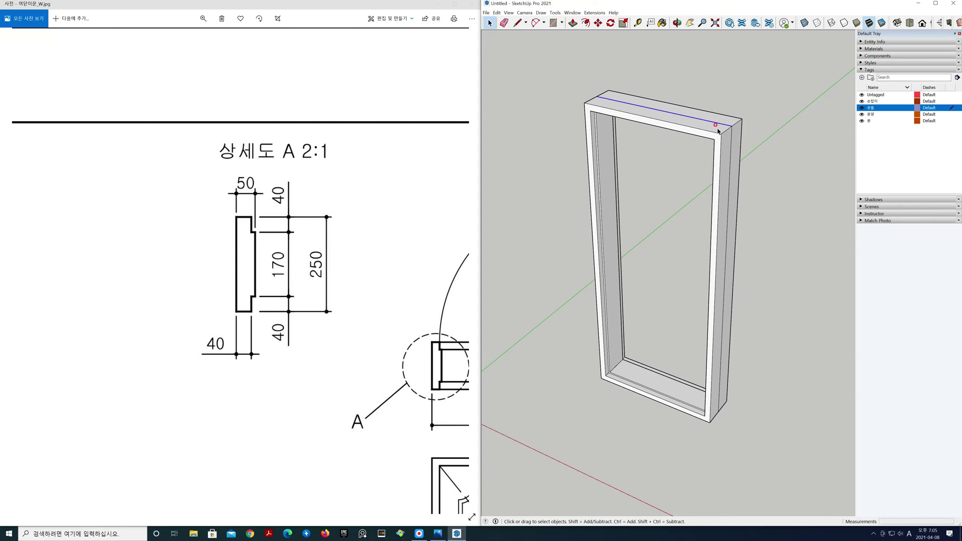
middle_click_drag(629, 201, 700, 284)
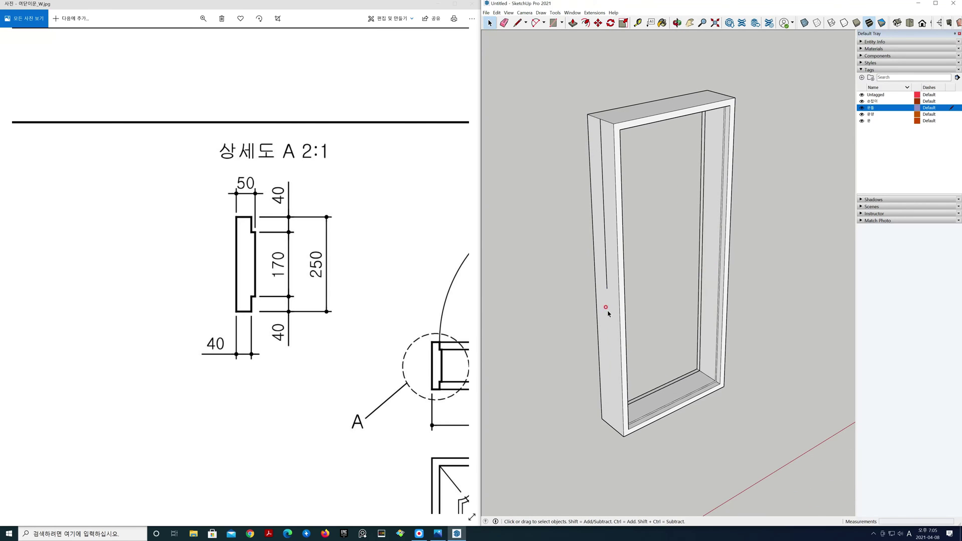
middle_click_drag(606, 281, 661, 58)
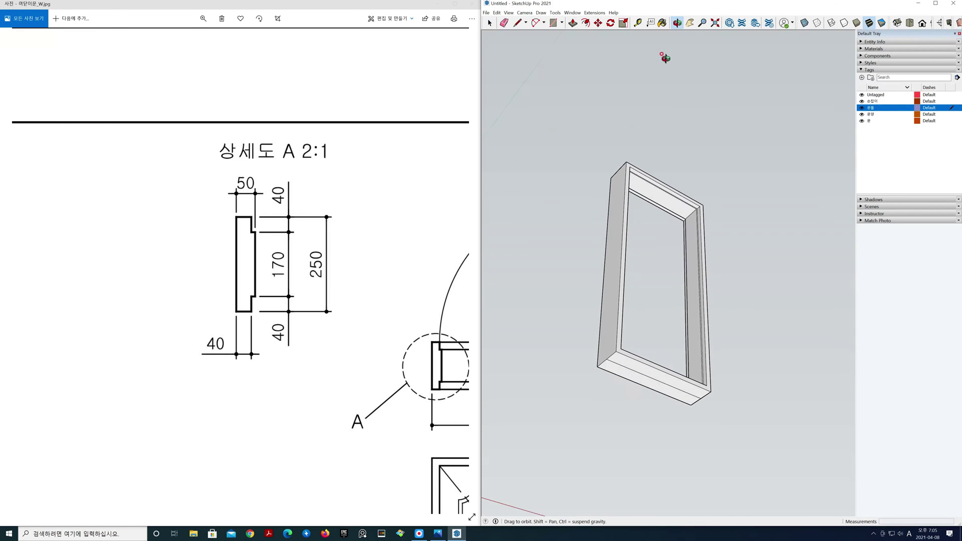
left_click(633, 372)
key("Delete")
middle_click_drag(684, 251, 677, 347)
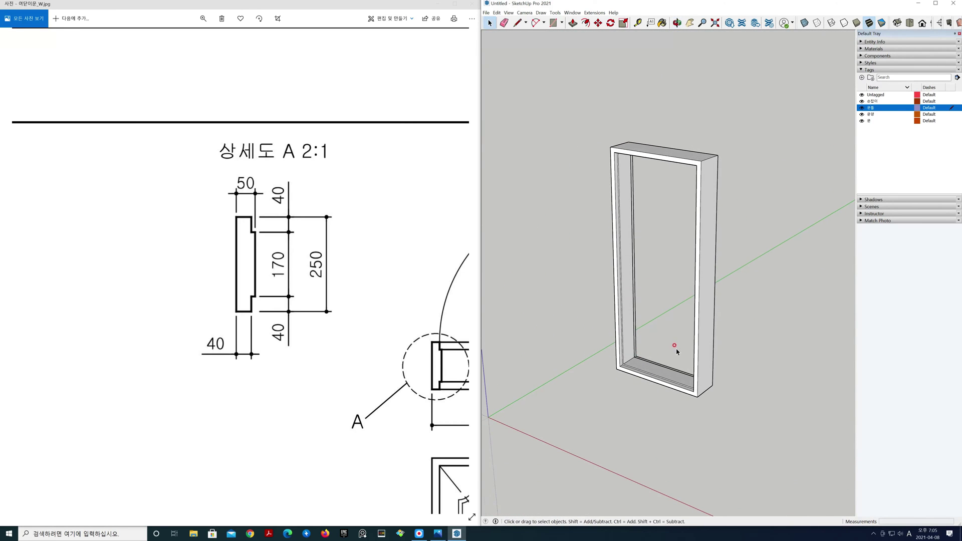
Step: Make a group of all the swept door frame geometry
left_click(202, 19)
left_click_drag(194, 38, 173, 45)
left_click(602, 243)
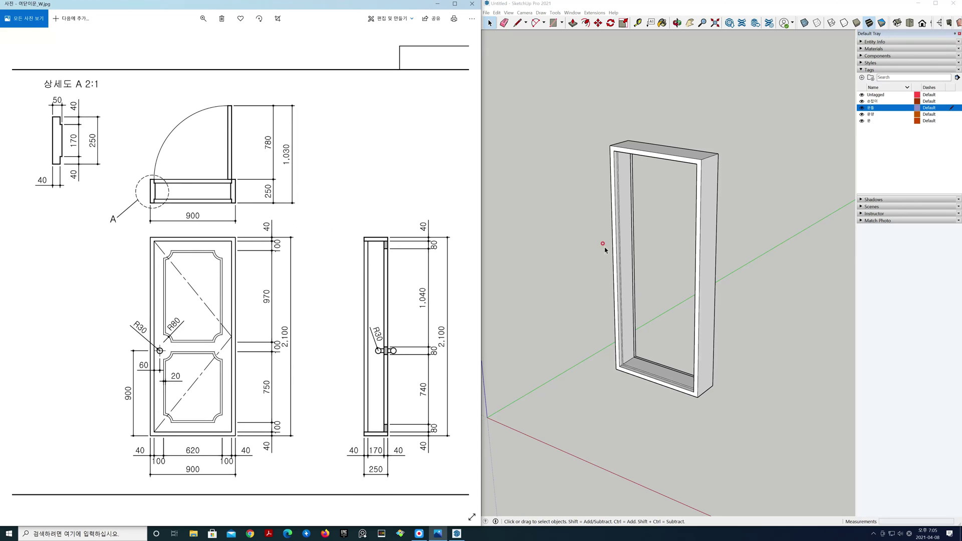
triple_click(704, 245)
right_click(706, 248)
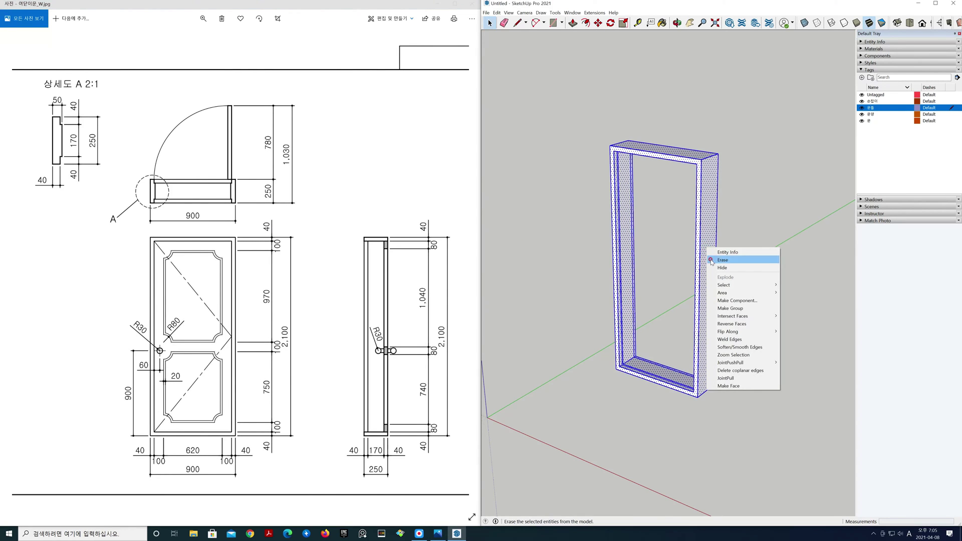
left_click(720, 308)
left_click(736, 315)
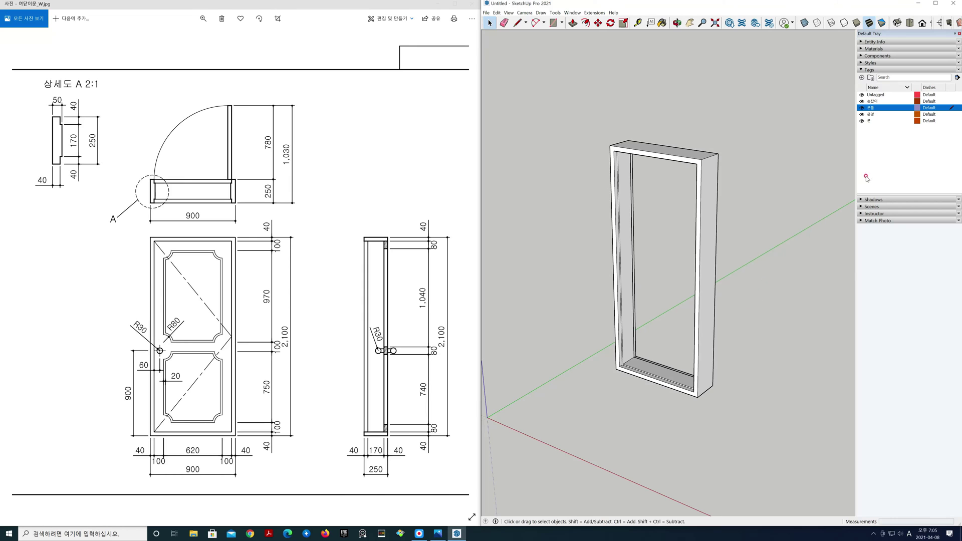
Step: Show the frame from the front in parallel projection
left_click(921, 23)
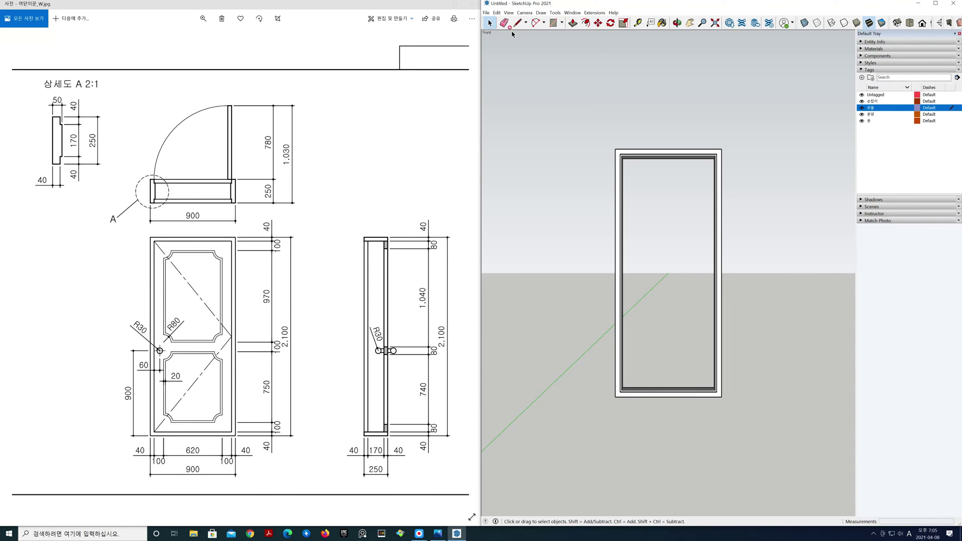
left_click(524, 12)
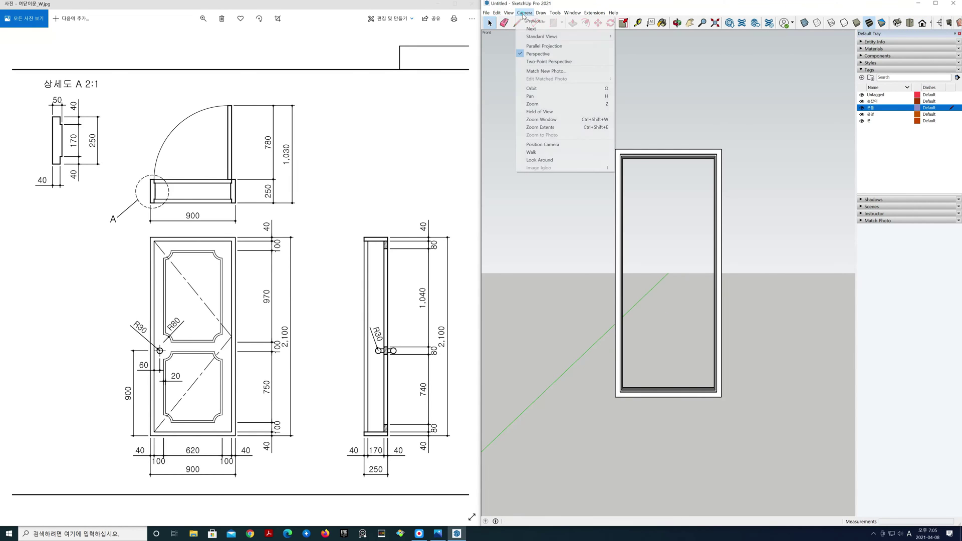
left_click(541, 46)
scroll(644, 307, "up", 3)
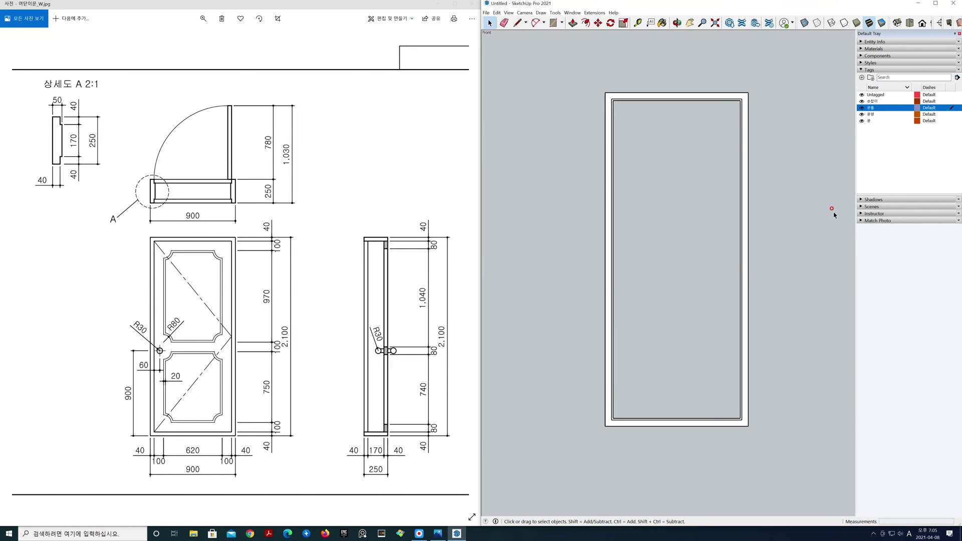
Step: Make the 문 tag current and draw a rectangle between opposite inner corners of the frame's front face
left_click(950, 120)
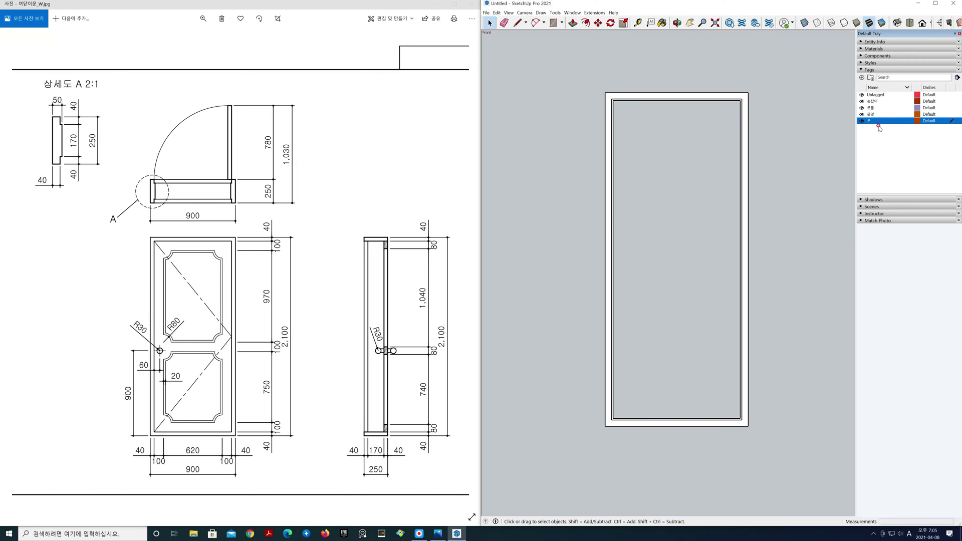
key("r")
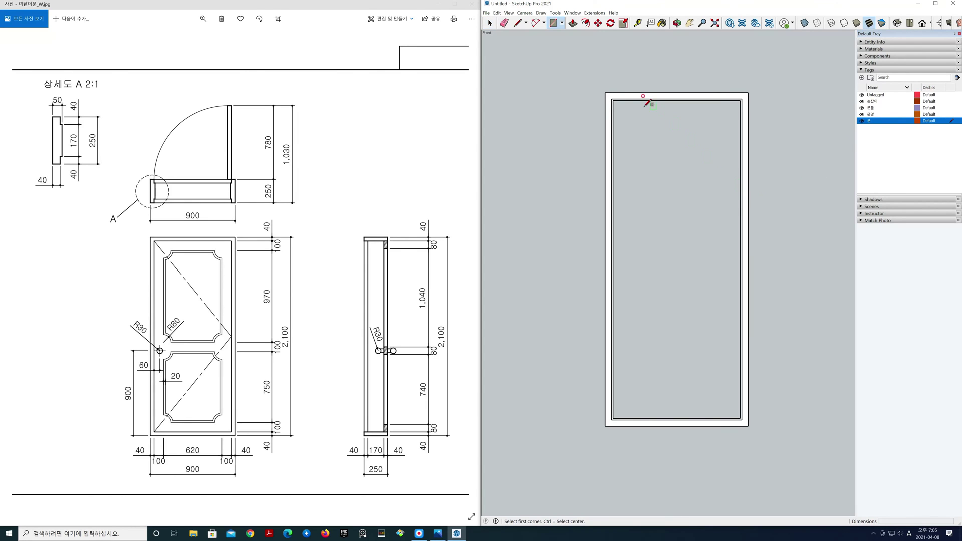
left_click(611, 98)
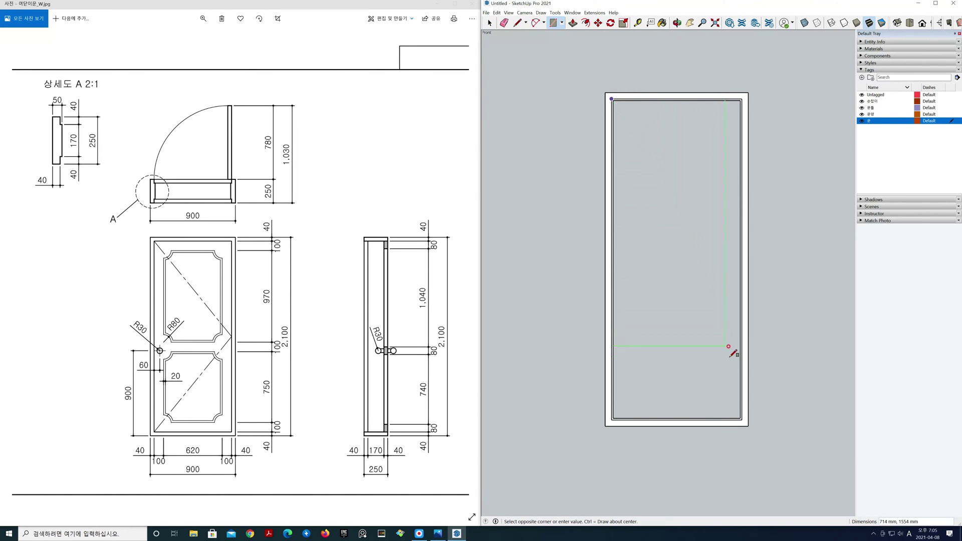
left_click(741, 418)
key("space")
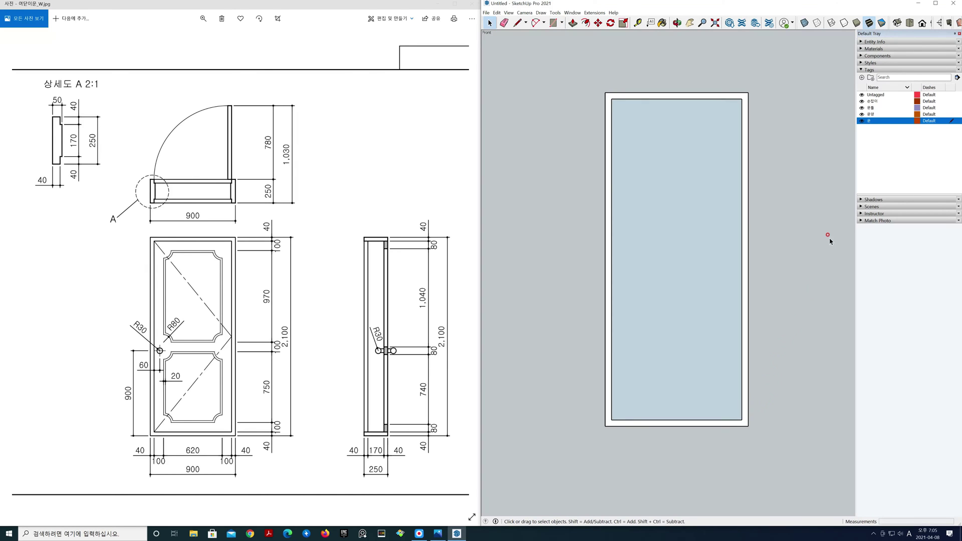
Step: Hide the 문틀 tag and reverse the door rectangle so its front face points outward
left_click(861, 108)
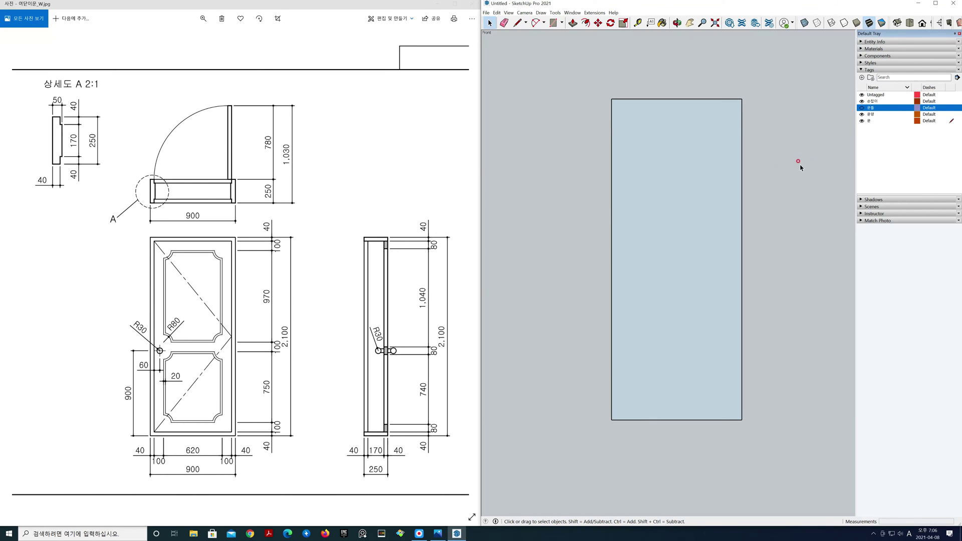
left_click(874, 121)
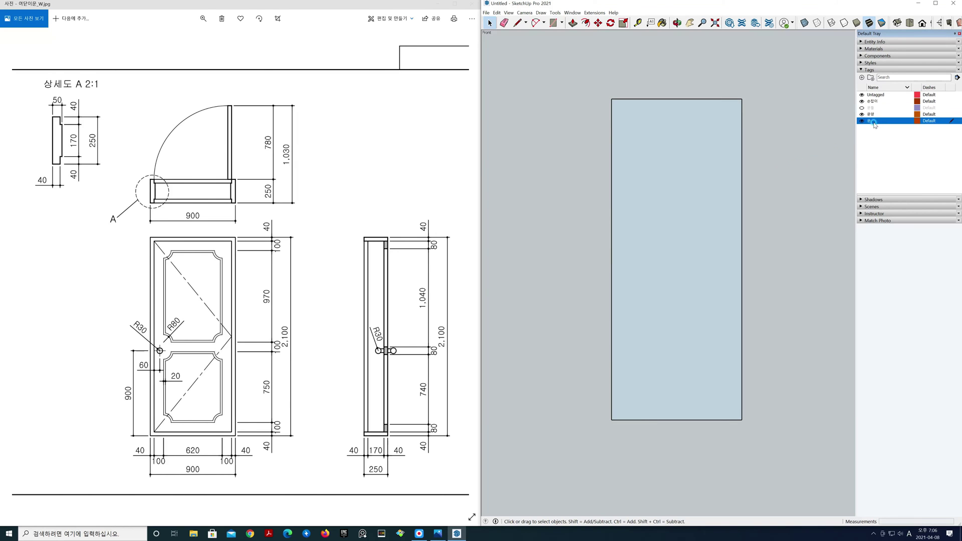
right_click(701, 185)
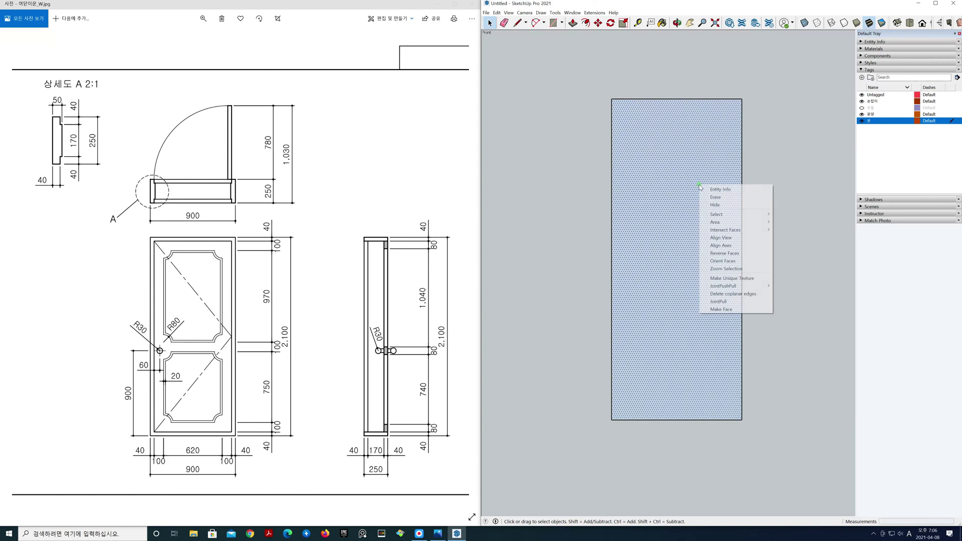
left_click(708, 255)
left_click(770, 257)
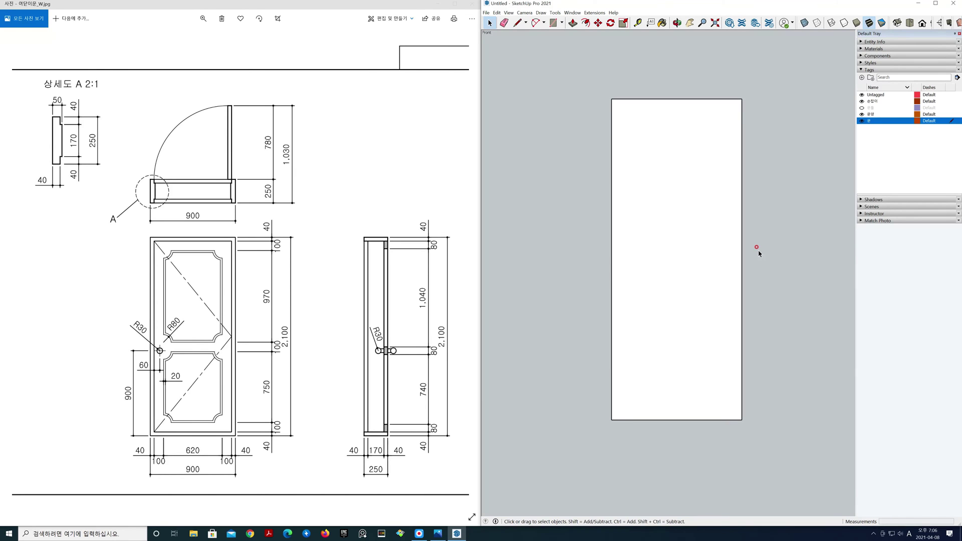
key("t")
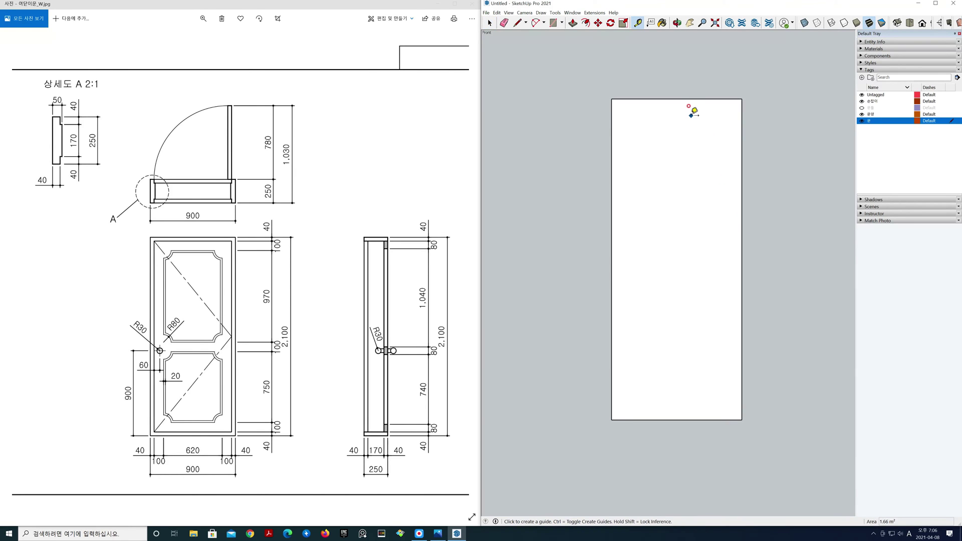
key("space")
key("f")
double_click(729, 180)
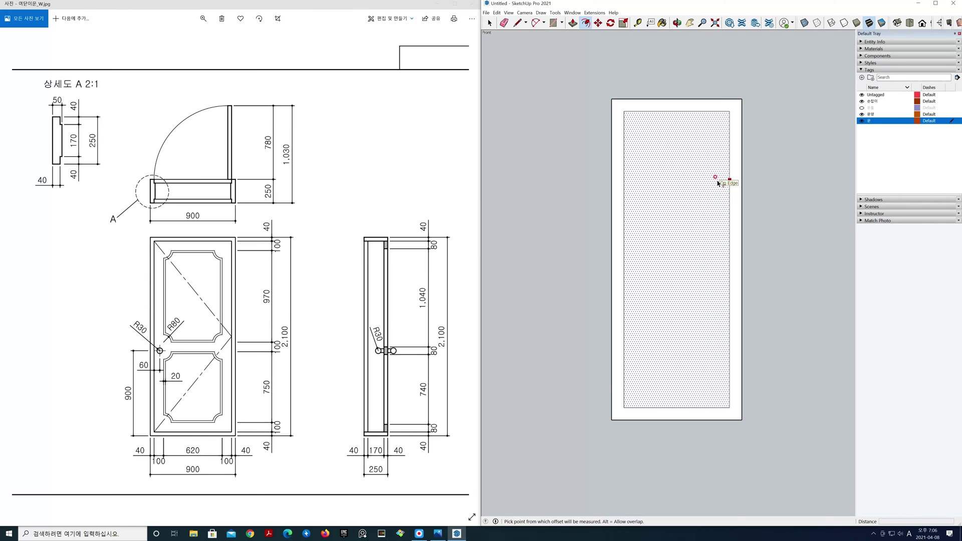
key("ctrl+z")
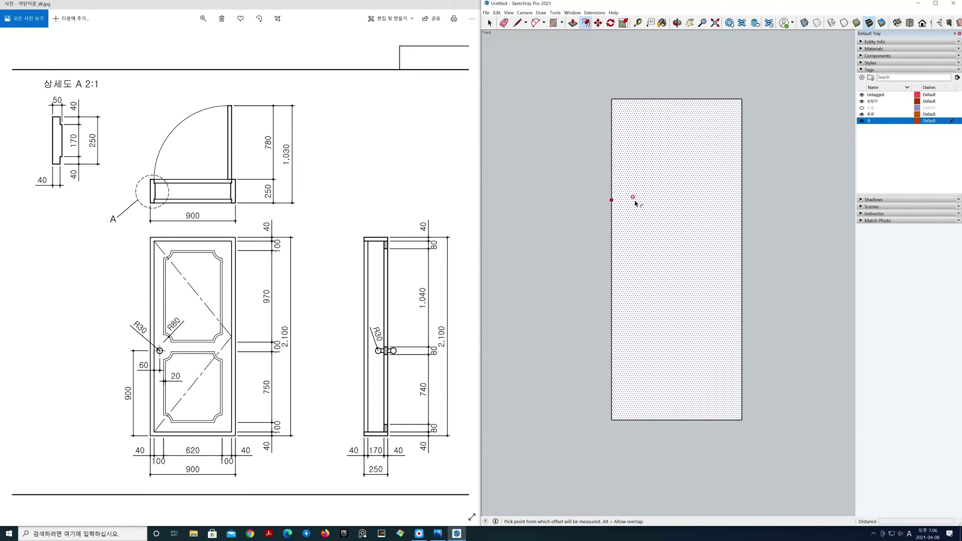
Step: Offset the door face's outline inward by 80 mm
left_click(640, 198)
left_click(646, 202)
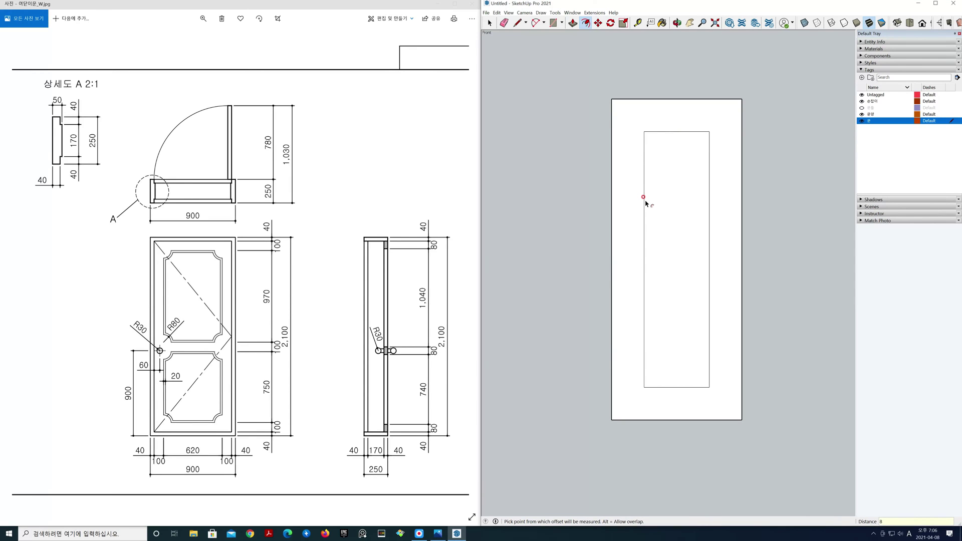
type("80")
key("Return")
key("space")
Step: Create a horizontal guide line 900 mm above the door's bottom edge
key("t")
left_click(682, 419)
type("900")
key("Return")
key("space")
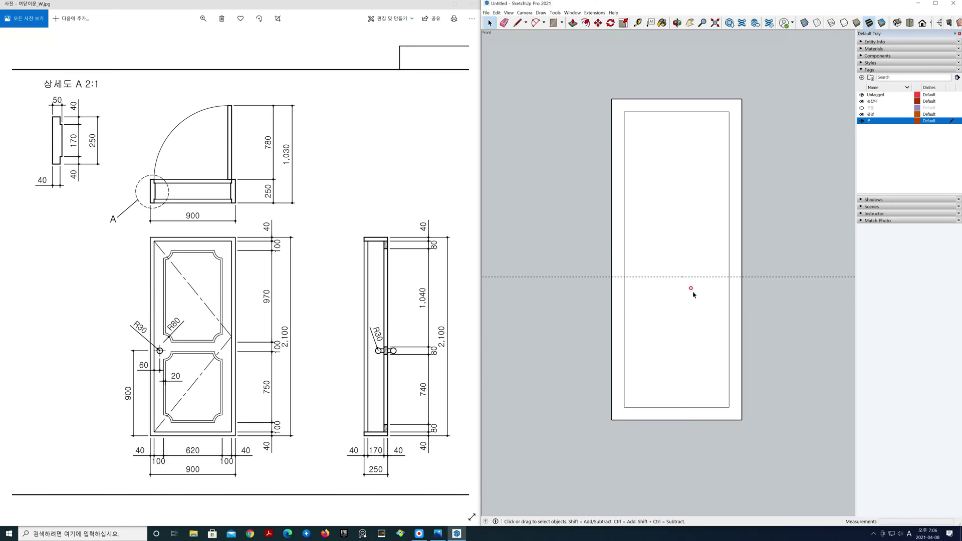
Step: Move the horizontal guide up 40 mm and place a copy of it 80 mm below
left_click_drag(777, 270, 778, 268)
key("m")
left_click(777, 262)
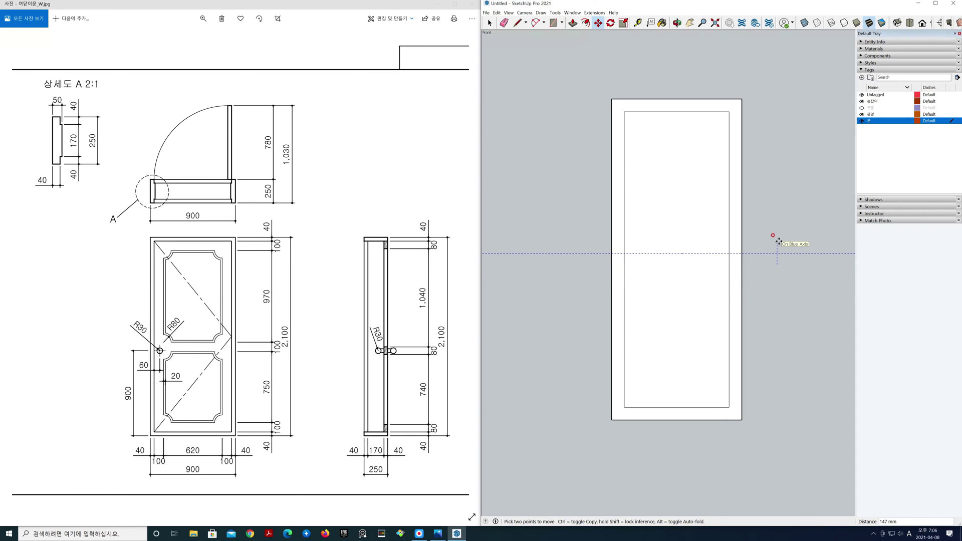
key("Return")
key("ctrl")
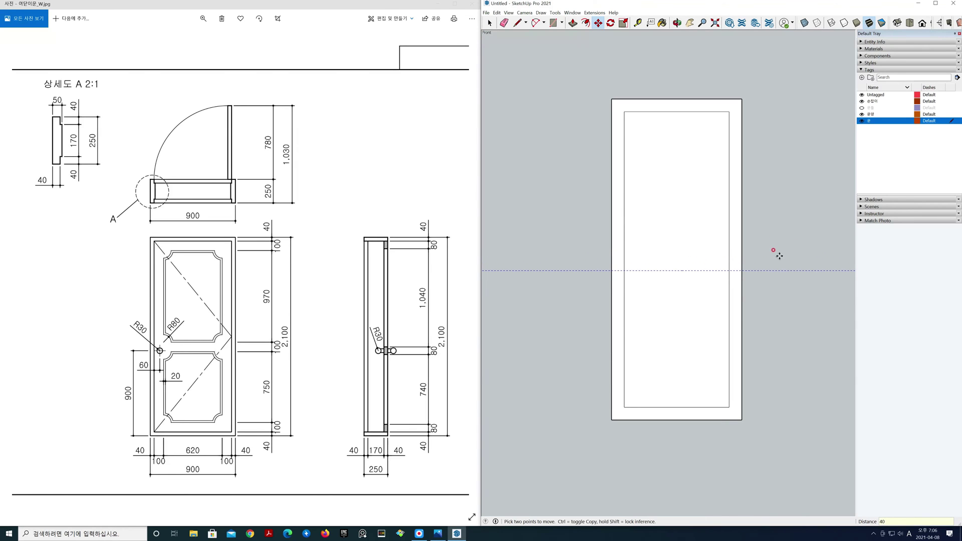
left_click(786, 272)
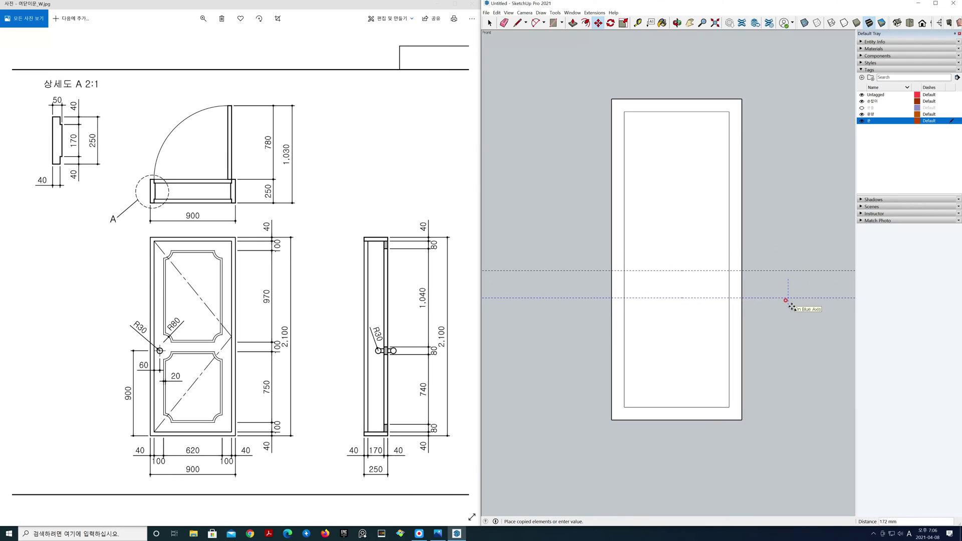
key("Return")
key("space")
Step: Draw two horizontal lines across the inner rectangle where the upper and lower guides cross its sides
key("l")
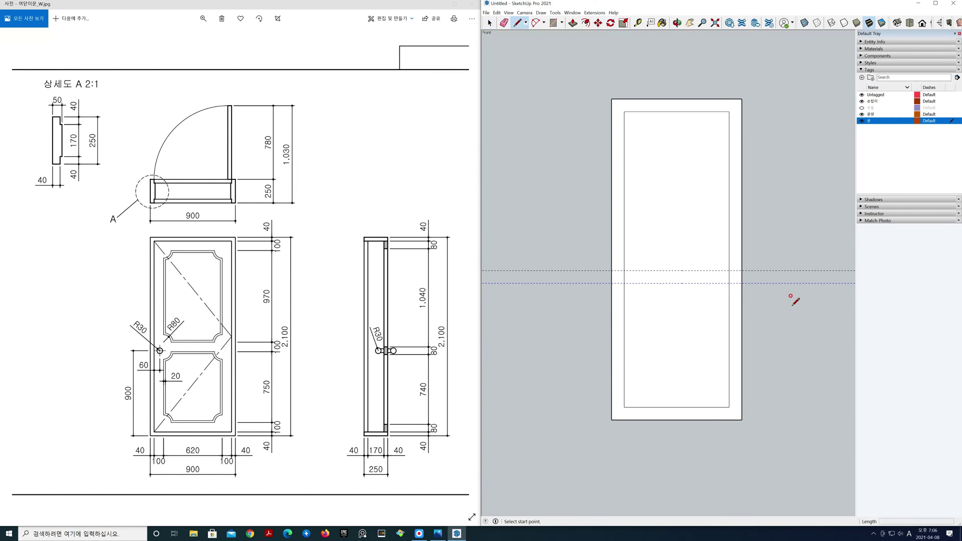
left_click(729, 270)
left_click(624, 270)
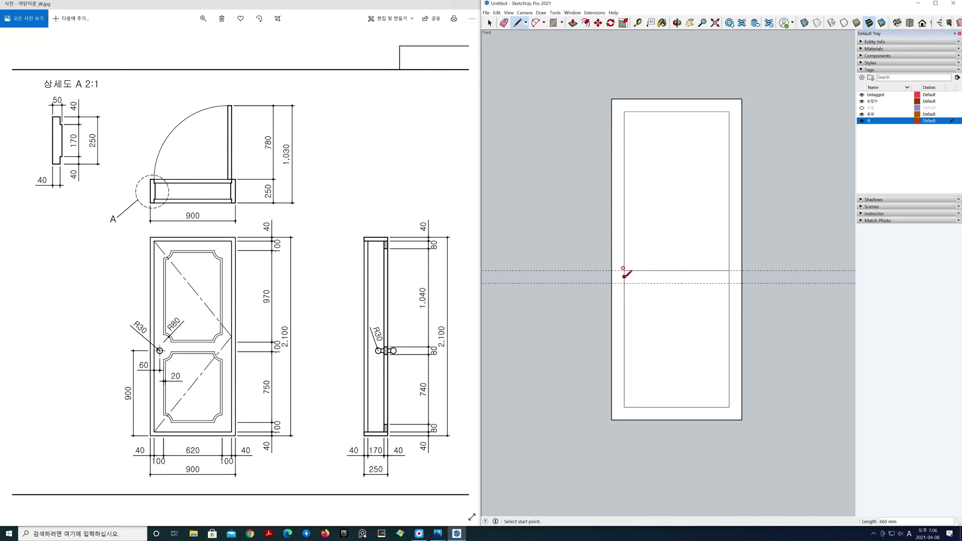
left_click(624, 283)
left_click(728, 283)
key("space")
Step: Erase both guides and the short side edges between the two rail lines, and group the door's border-and-rail face with its edges
key("e")
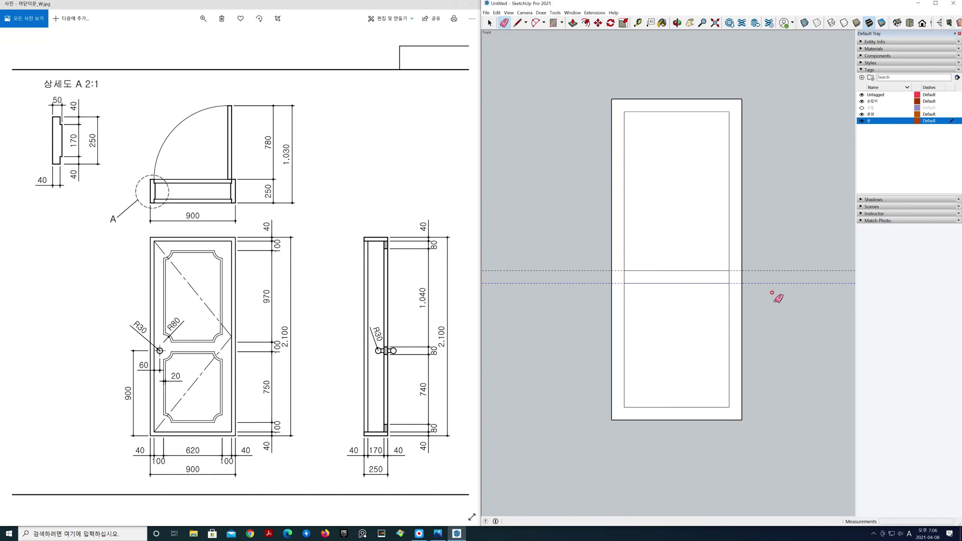
left_click_drag(733, 267, 616, 273)
key("space")
double_click(620, 279)
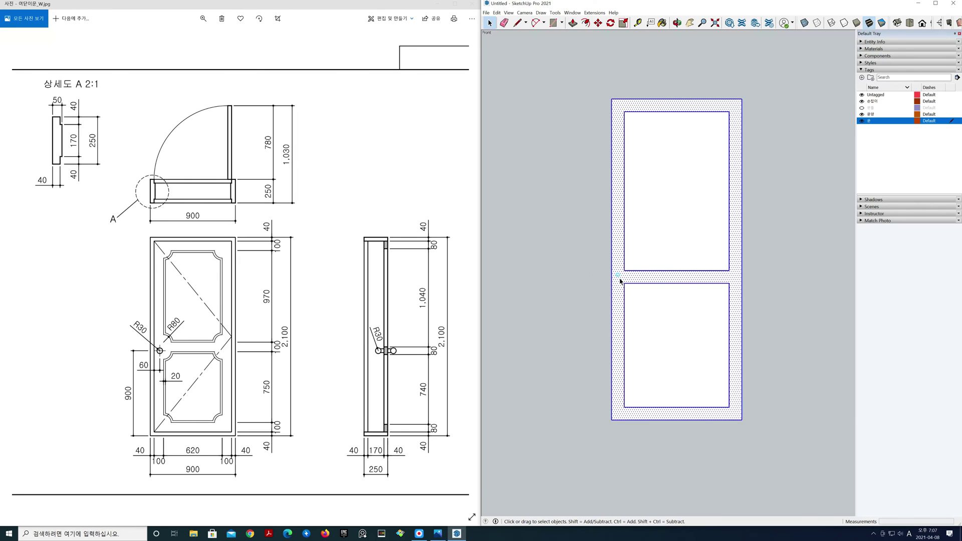
right_click(619, 281)
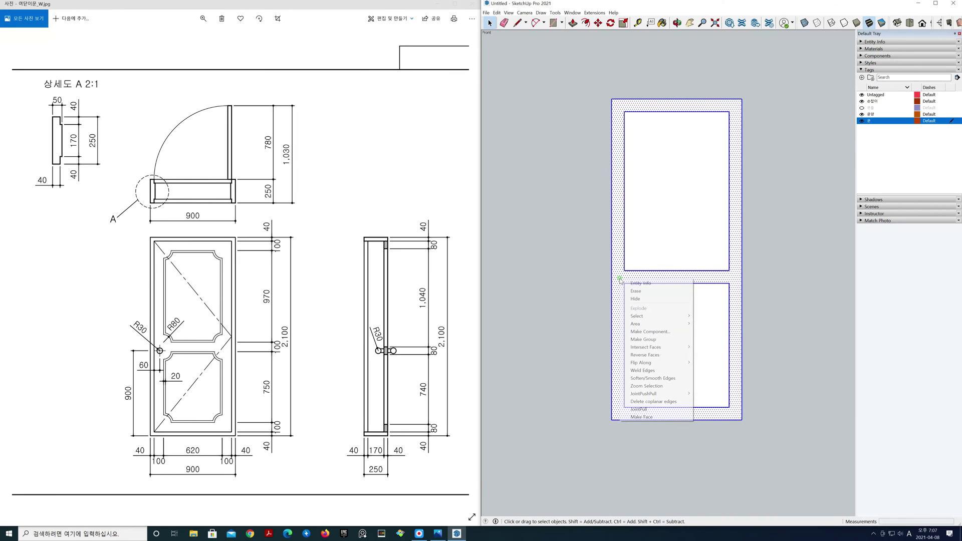
left_click(632, 340)
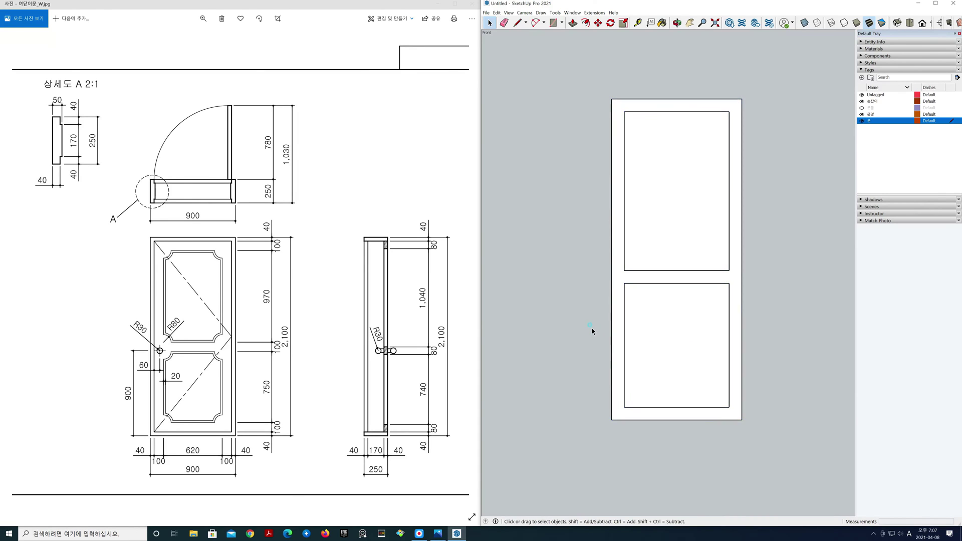
Step: Delete the lower and upper panel faces inside the door border
left_click(667, 326)
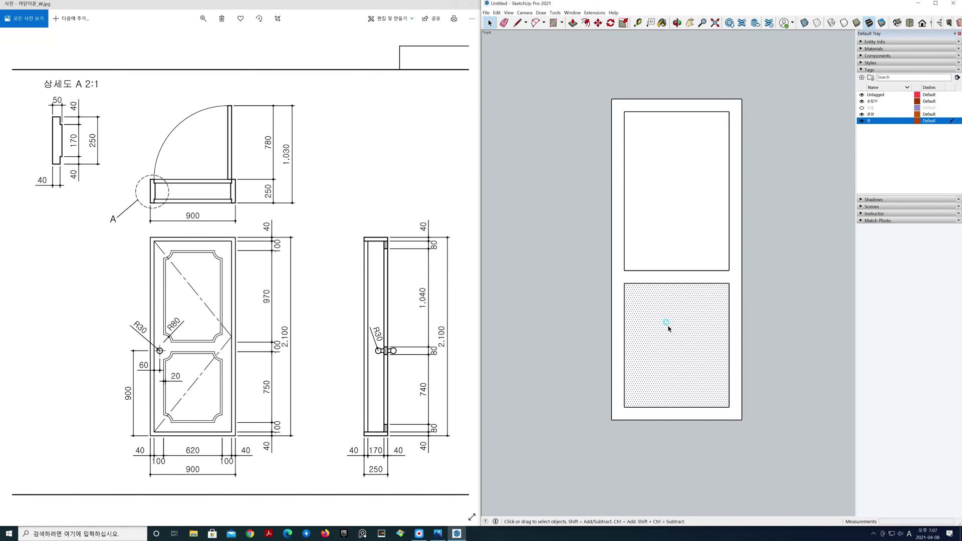
left_click(747, 330)
left_click(713, 327)
key("Delete")
left_click(694, 253)
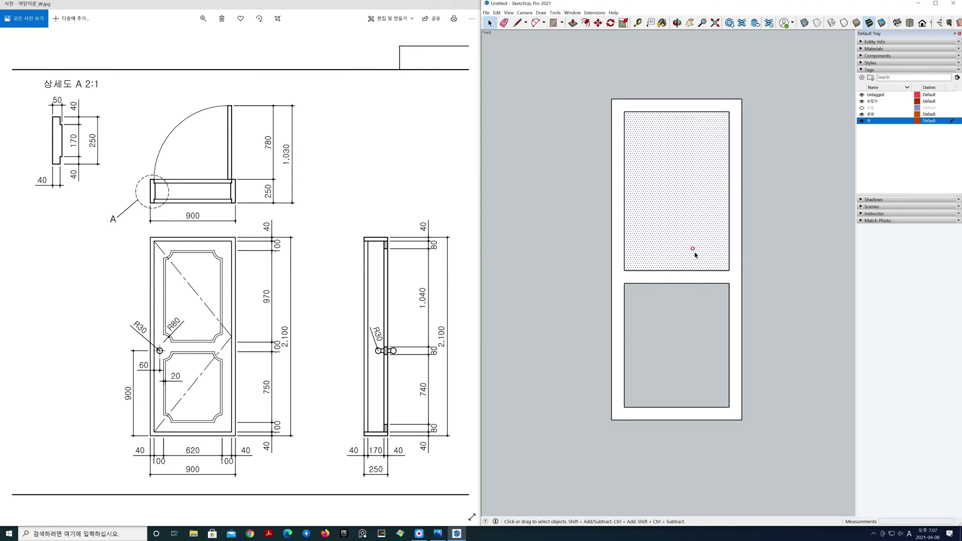
key("Delete")
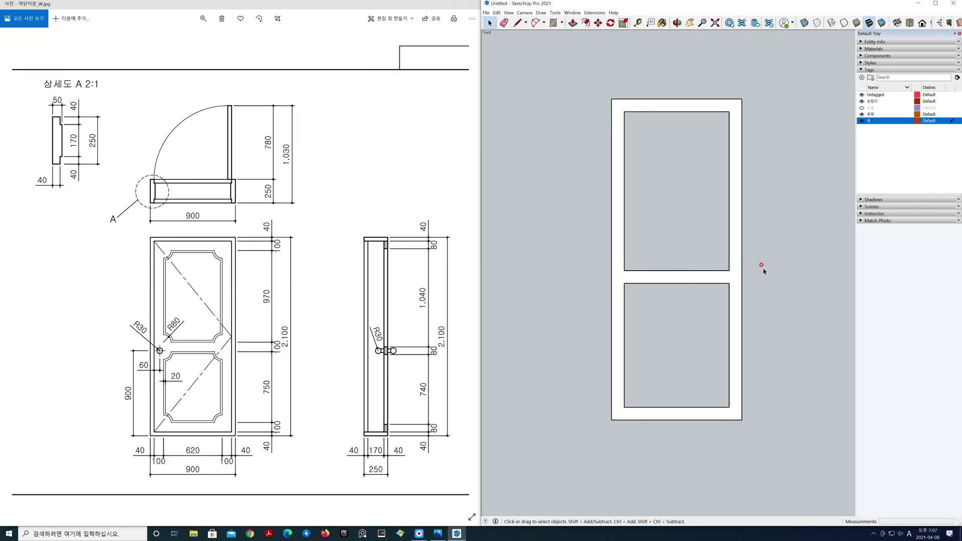
Step: Switch to an isometric view of the door border with perspective projection
left_click(896, 23)
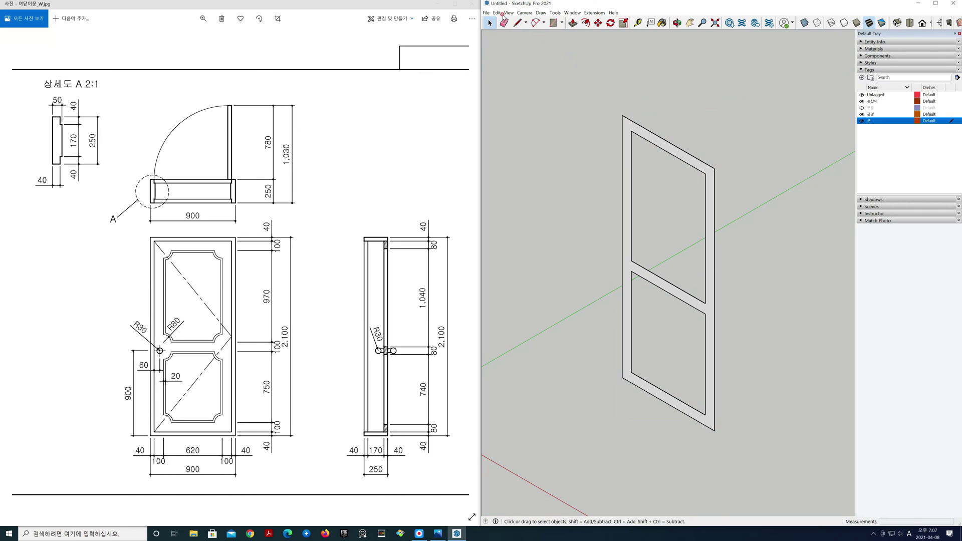
left_click(524, 13)
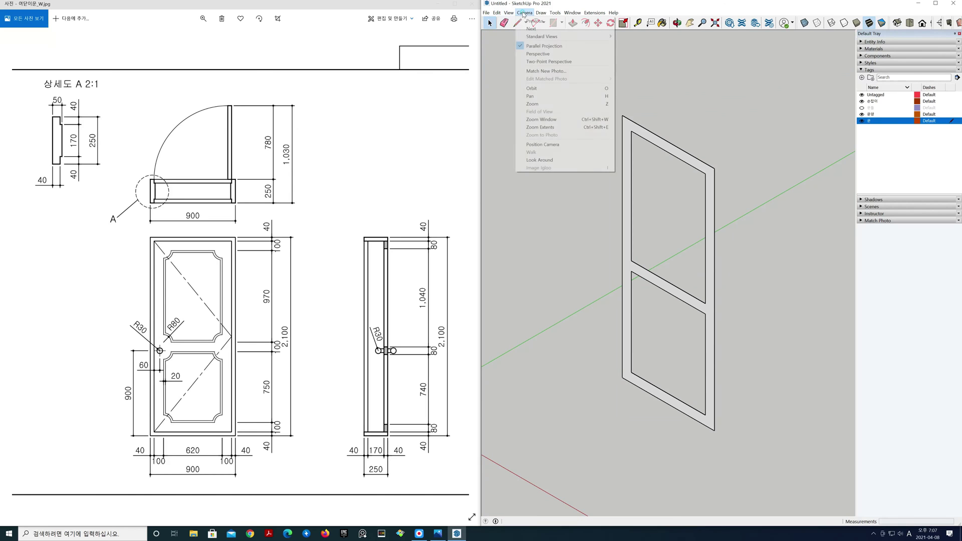
left_click(538, 54)
scroll(706, 200, "up", 2)
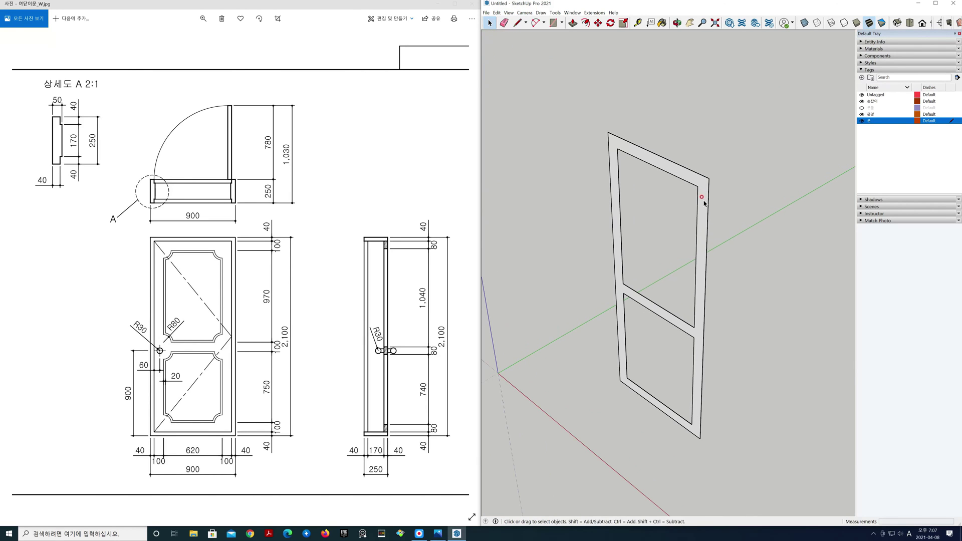
key("h")
left_click_drag(683, 213, 683, 202)
key("space")
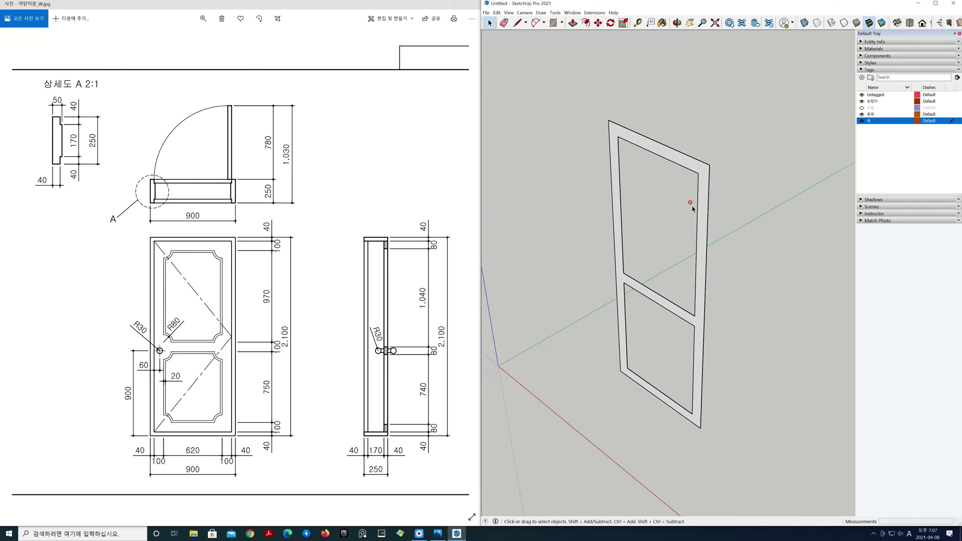
Step: Extrude the door's border-and-rail face 30 mm inside its group, and close the group
left_click(702, 210)
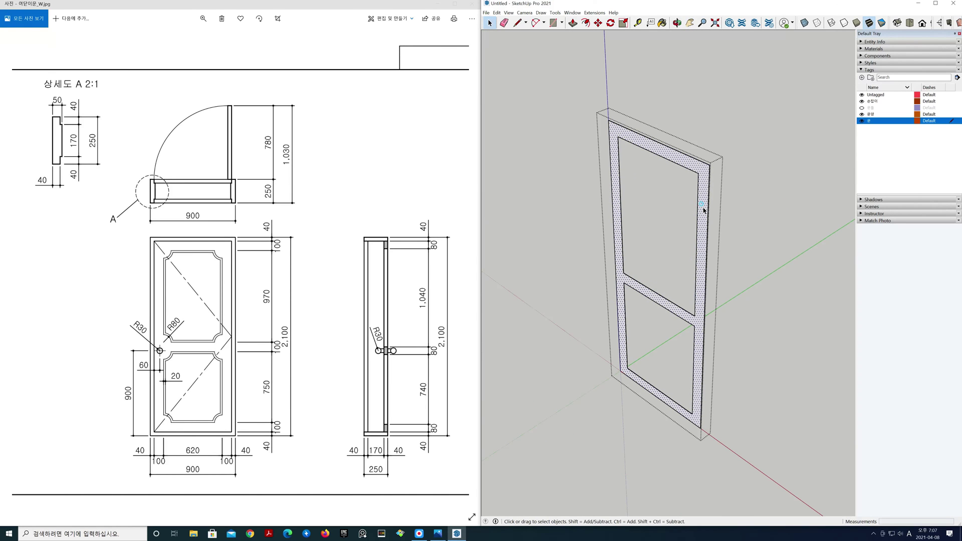
key("p")
left_click(706, 207)
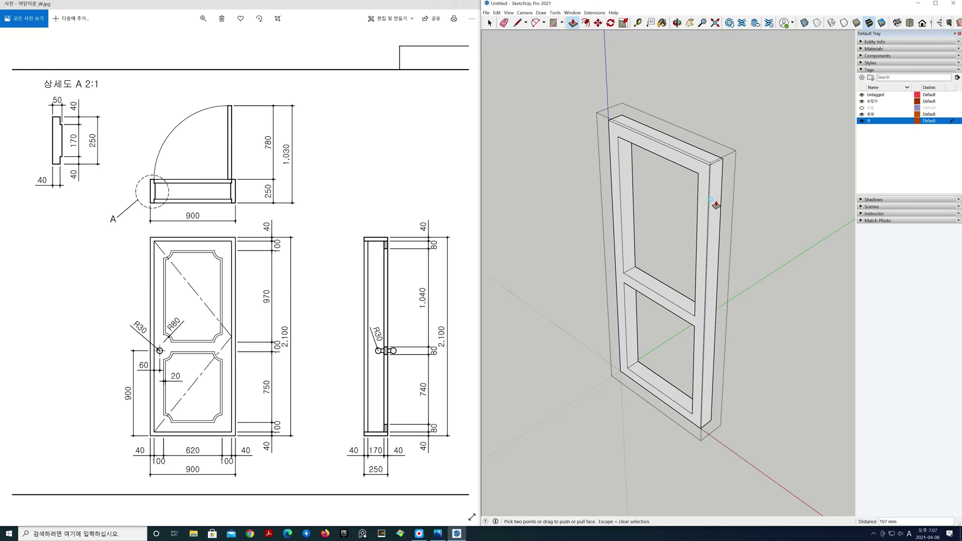
type("30")
key("Return")
key("space")
left_click(736, 205)
Step: Draw an 820 by 2020 mm rectangle across the front of the door frame, from its upper corner to the opposite lower corner
key("o")
left_click_drag(676, 357, 703, 323)
left_click_drag(732, 293, 726, 338)
key("space")
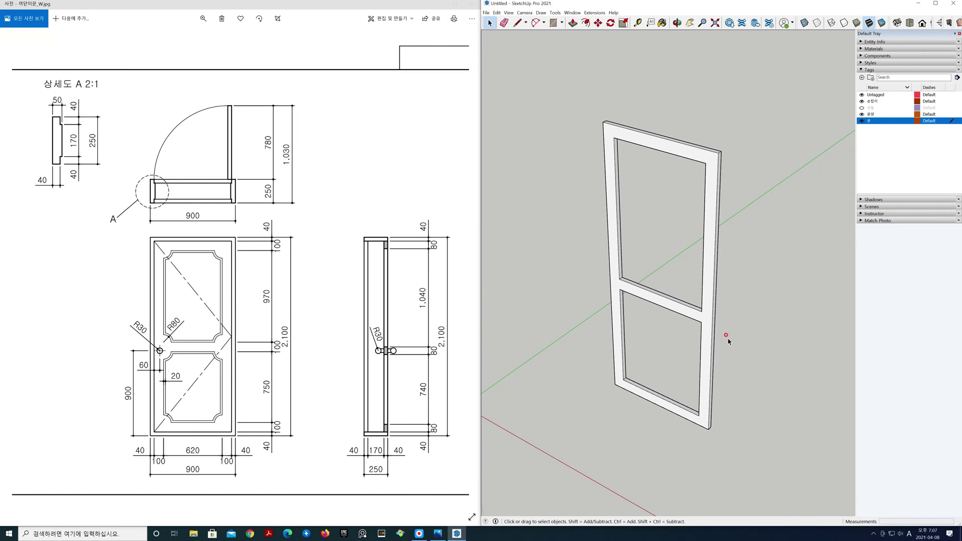
key("r")
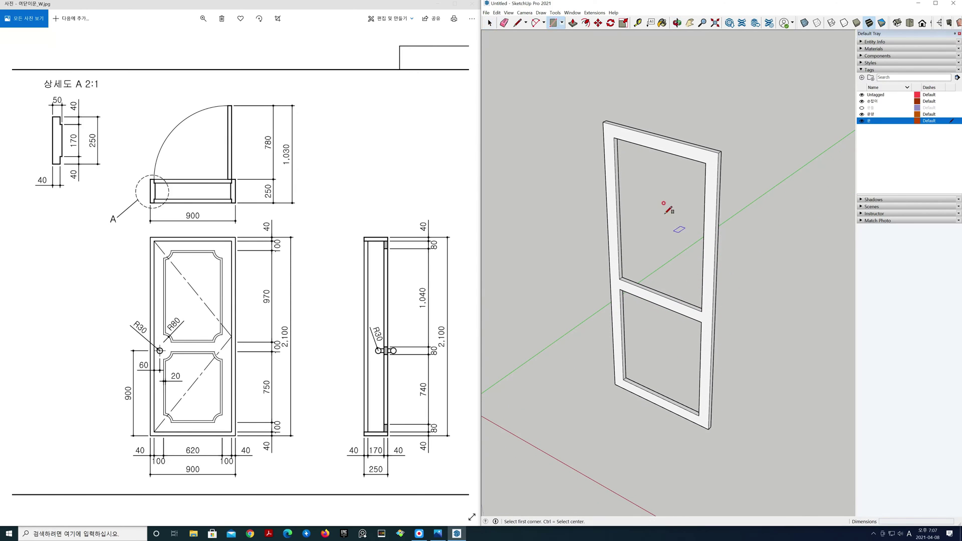
left_click(603, 121)
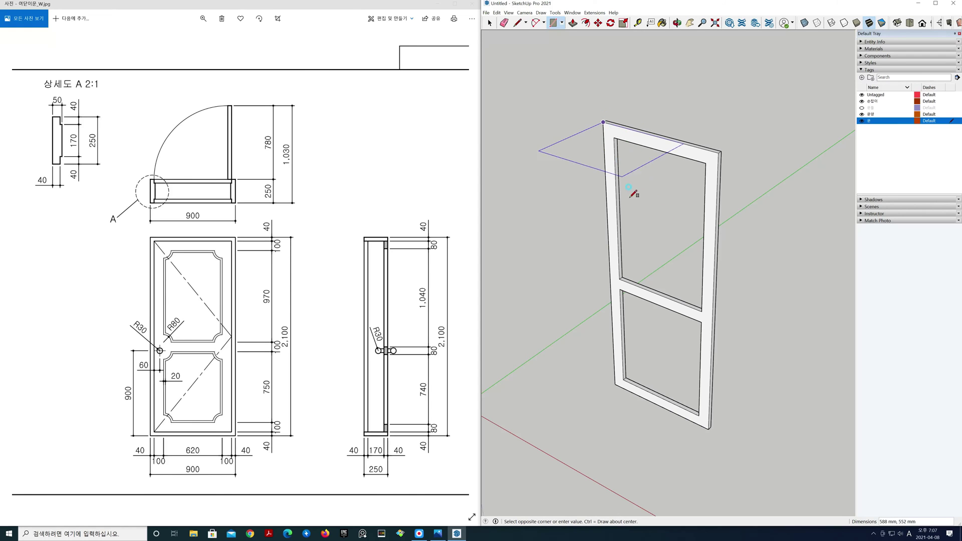
left_click(711, 427)
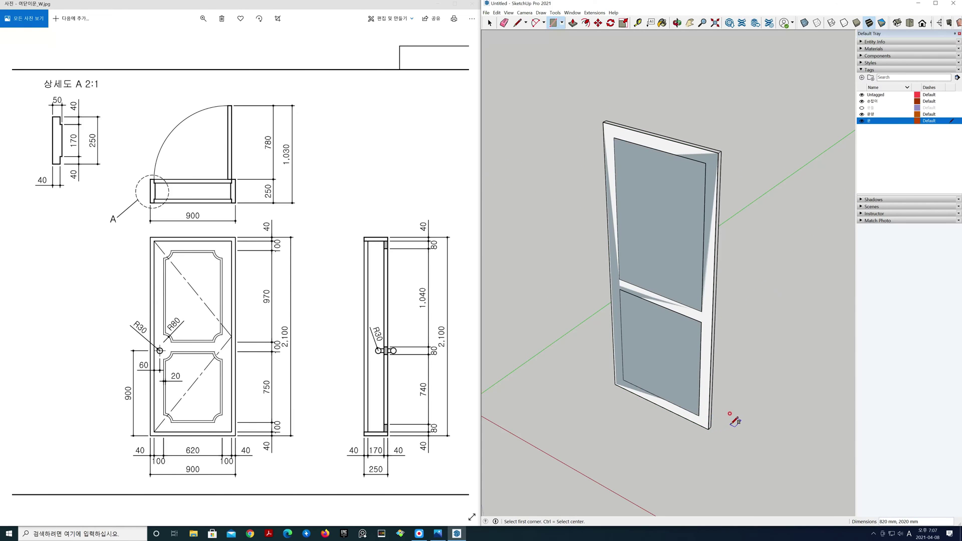
key("space")
Step: Reverse the new rectangular face on the front of the door frame
left_click(671, 359)
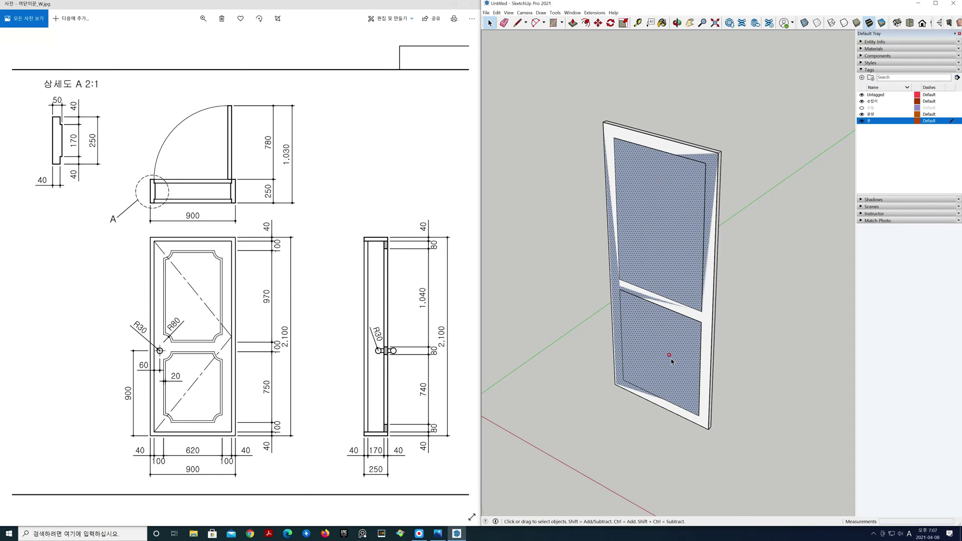
right_click(671, 360)
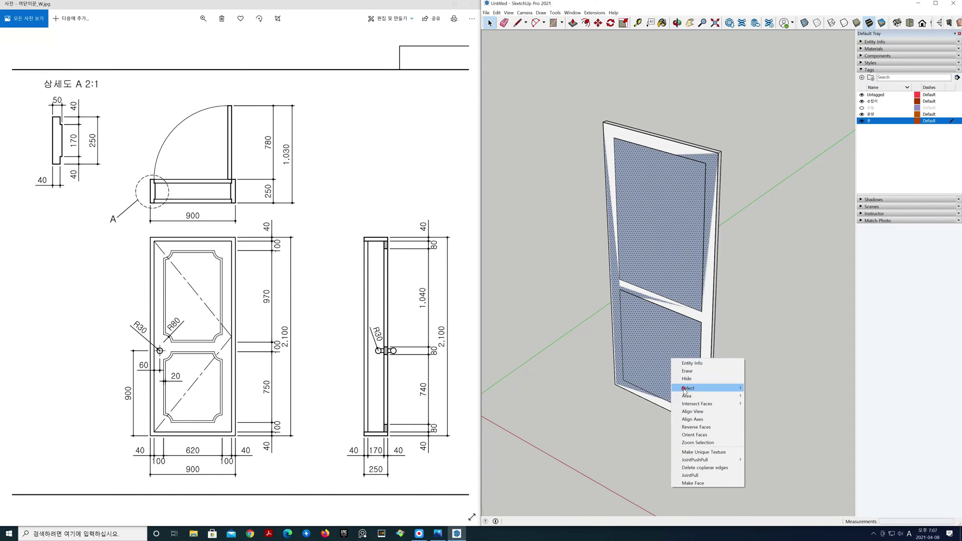
left_click(690, 427)
left_click(736, 408)
Step: Extrude the rectangular front face 5 mm outward to make a thin door panel
left_click(689, 380)
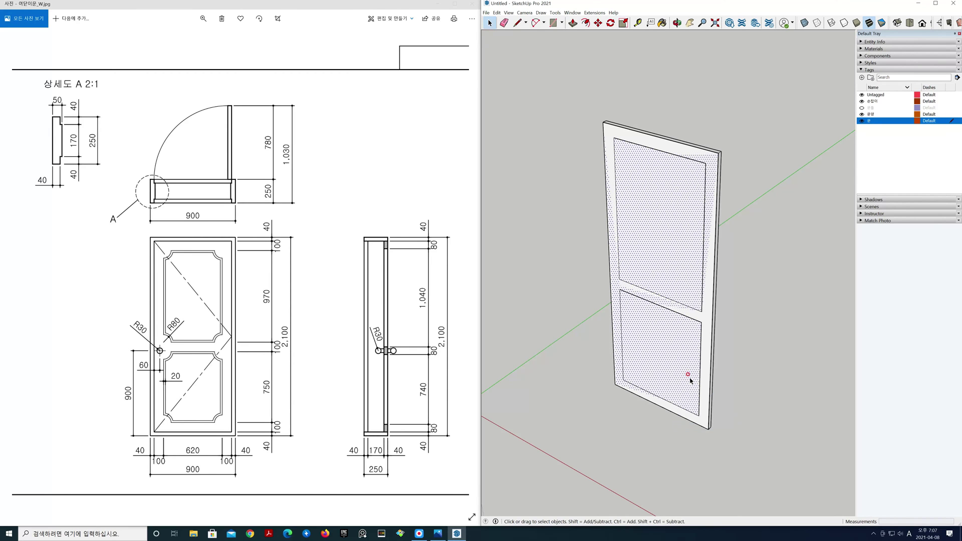
key("p")
left_click(689, 381)
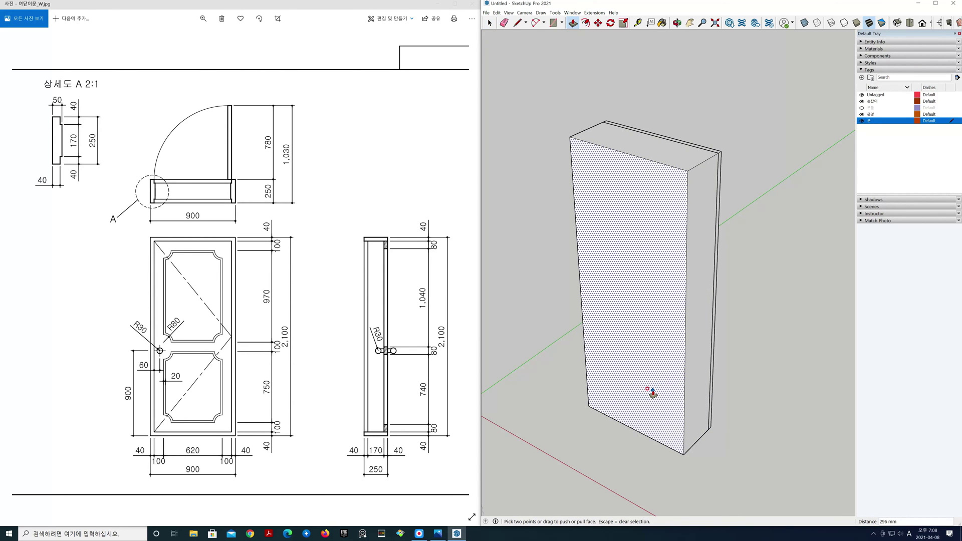
key("Return")
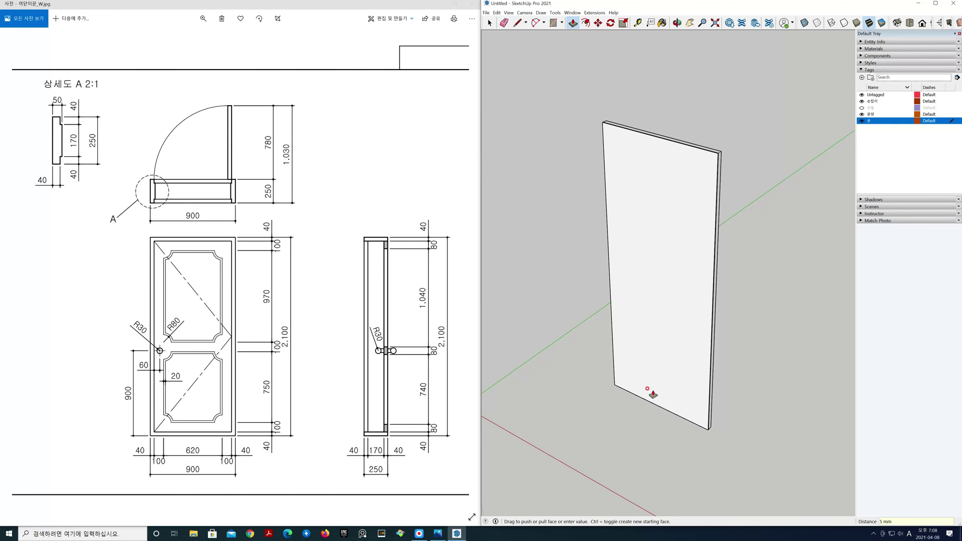
key("space")
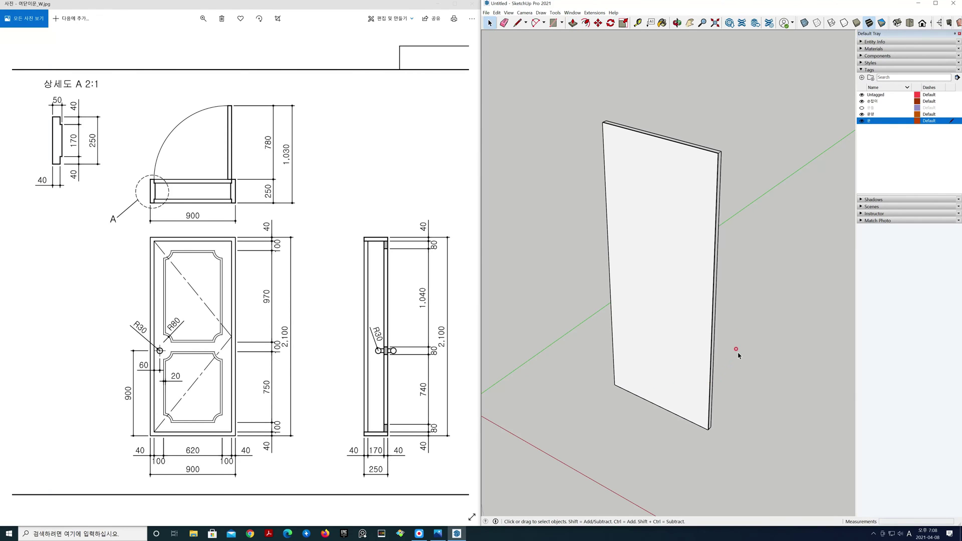
Step: Measure the front panel's thickness at the upper corner of the door
scroll(683, 329, "up", 3)
middle_click_drag(683, 329, 647, 254, "shift")
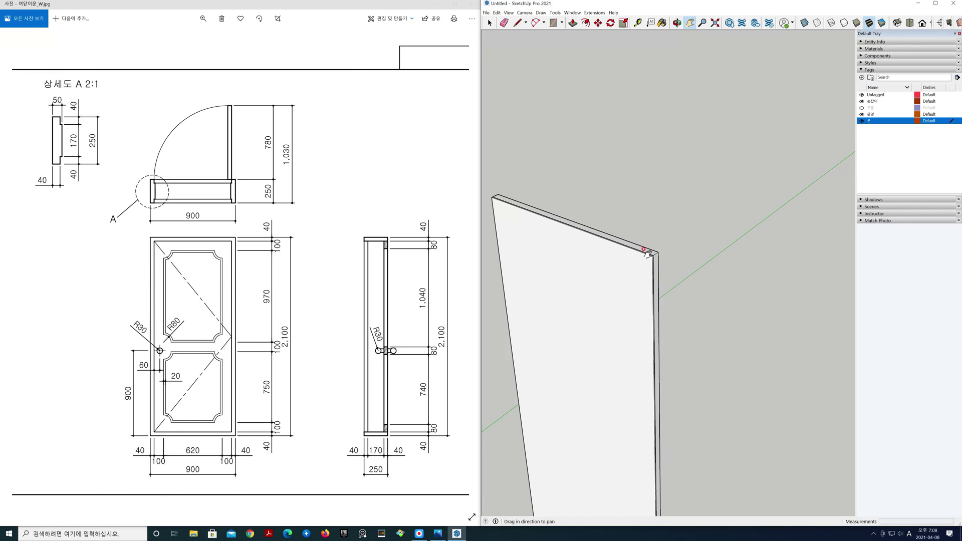
scroll(647, 254, "up", 8)
middle_click_drag(708, 254, 686, 281, "shift")
key("t")
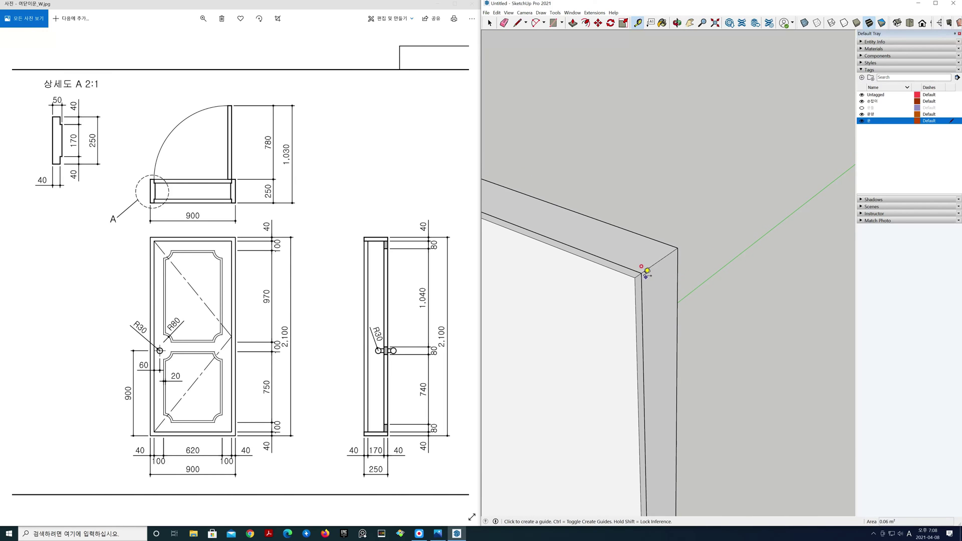
left_click(641, 273)
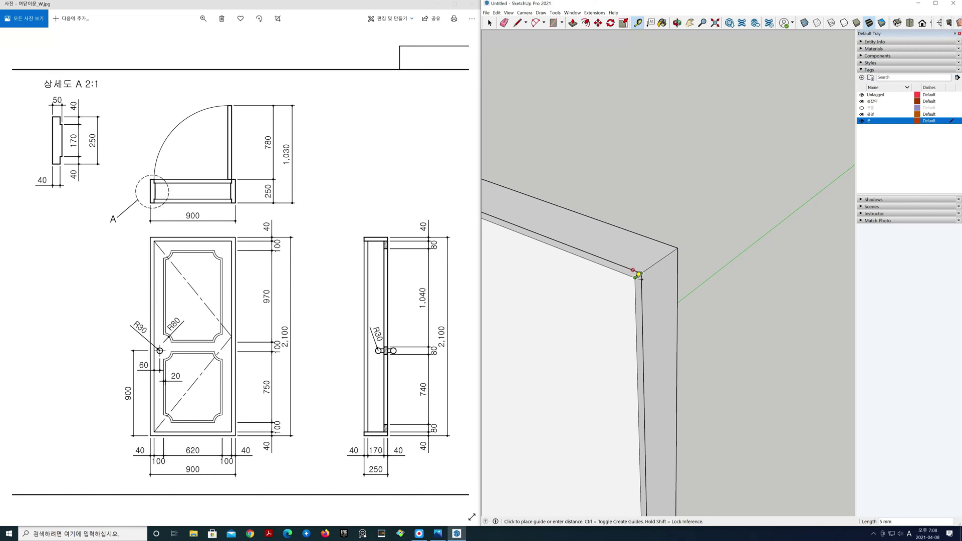
key("space")
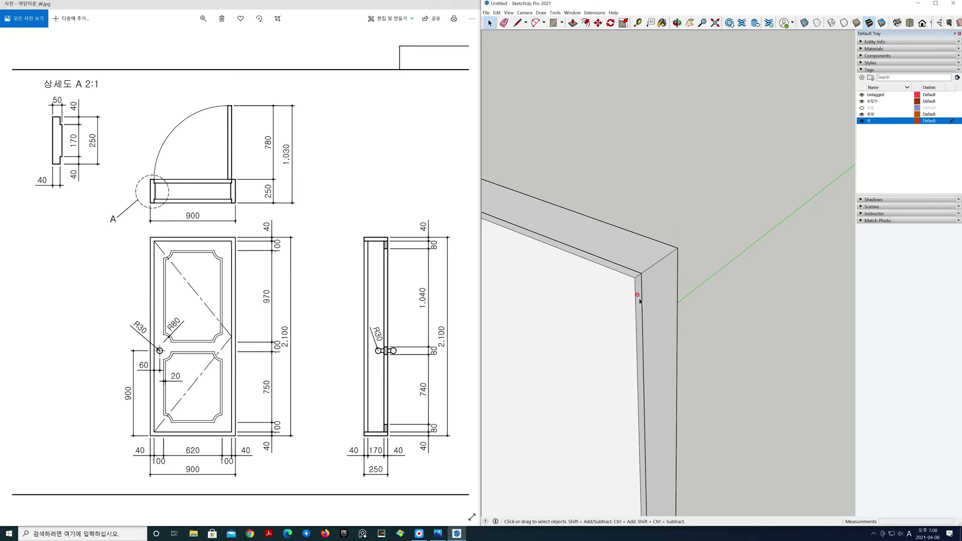
Step: Select all connected geometry of the front panel and make it a group
triple_click(640, 300)
right_click(640, 300)
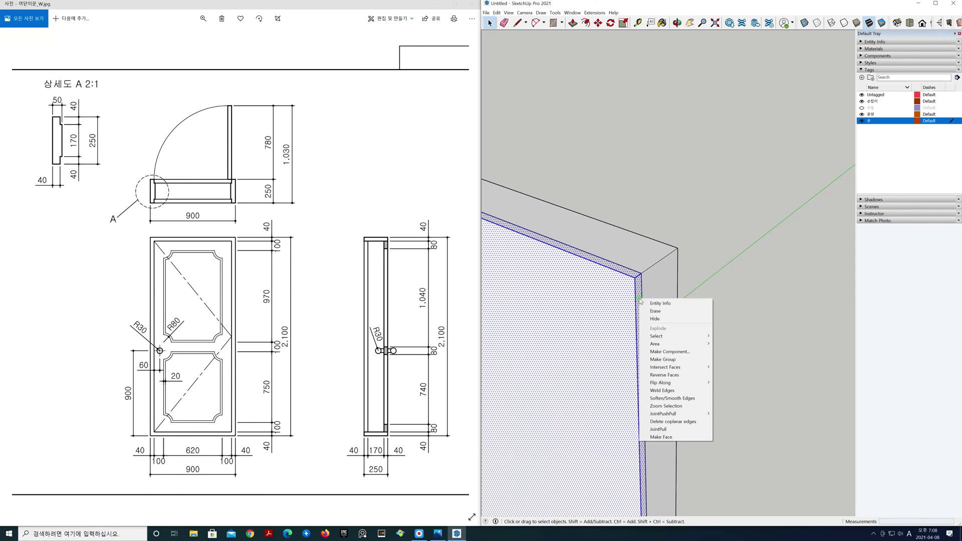
left_click(651, 360)
left_click(626, 330)
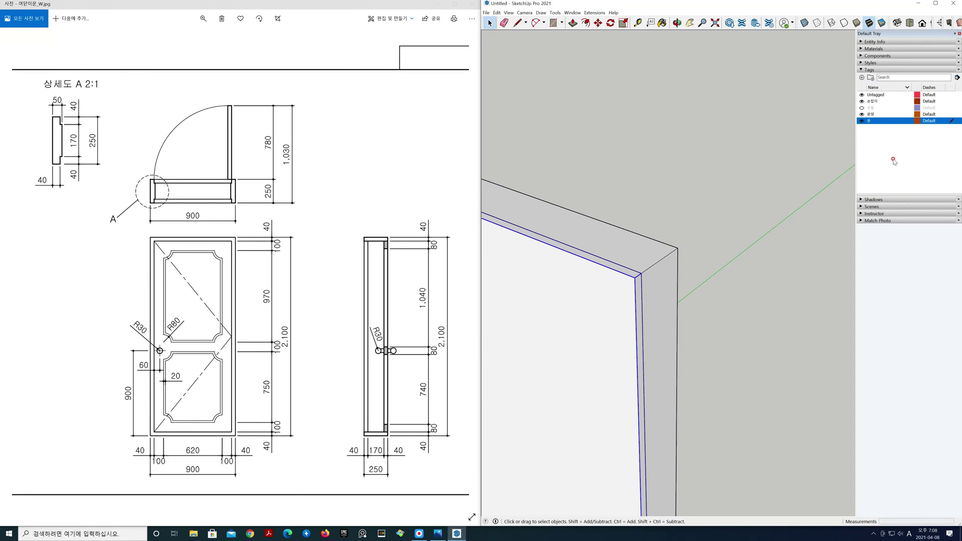
Step: Paint the door's inner frame group with Color C02 and the front panel group with Color D01
left_click(904, 49)
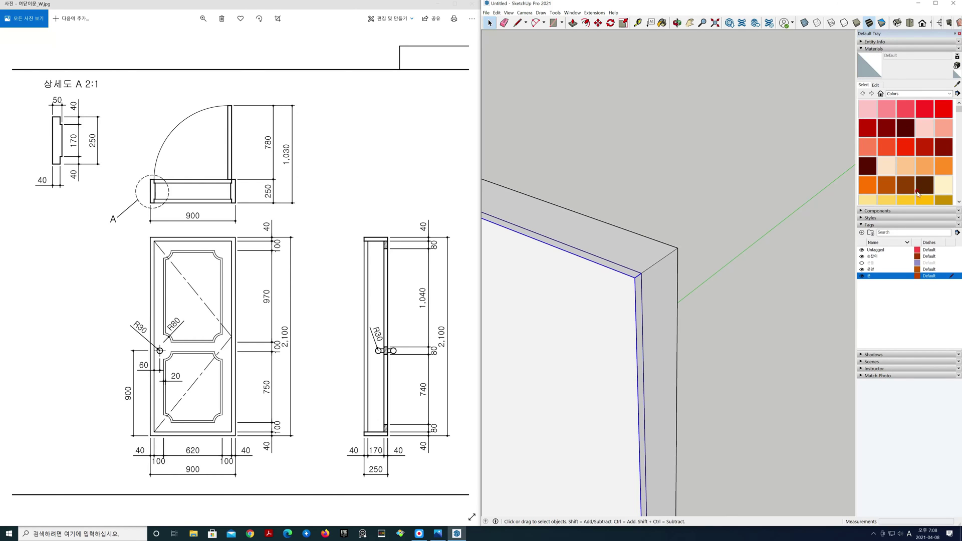
left_click(905, 168)
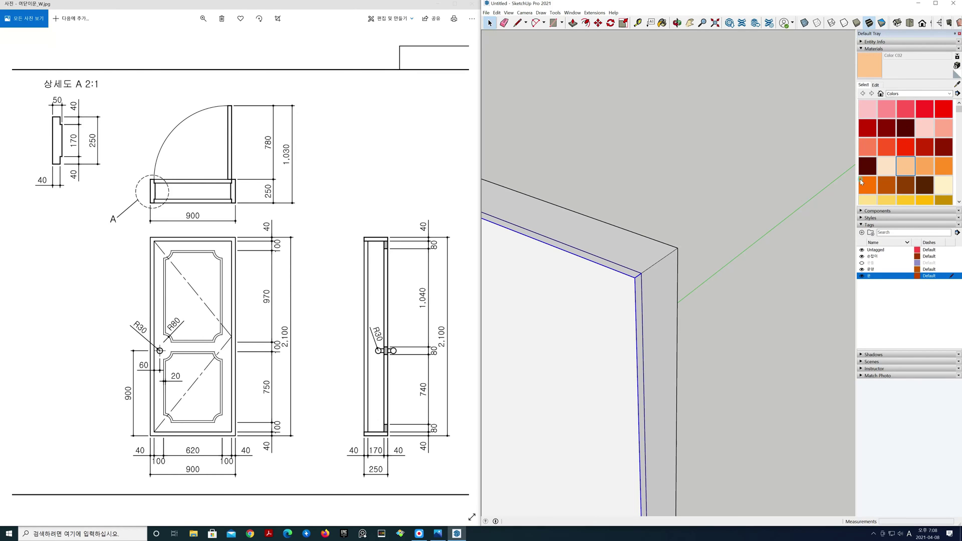
left_click(652, 241)
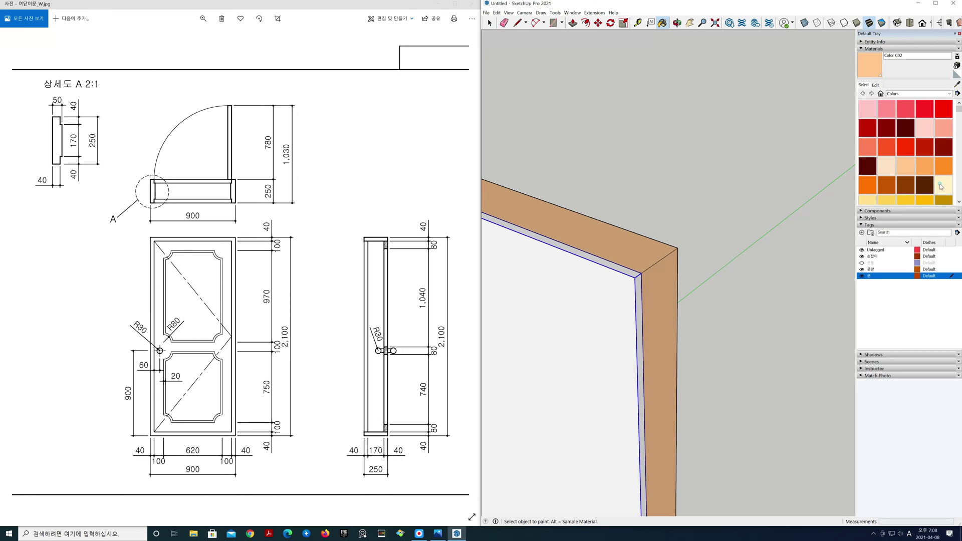
left_click(940, 186)
left_click(627, 273)
key("space")
left_click(724, 269)
Step: Copy the front panel group 35 mm along the door's thickness onto the back of the inner frame
left_click(635, 291)
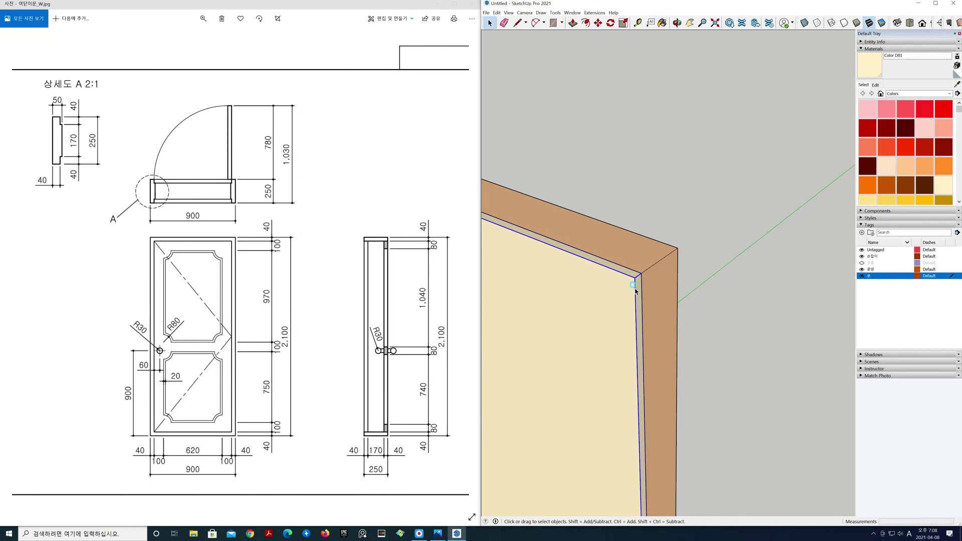
key("m")
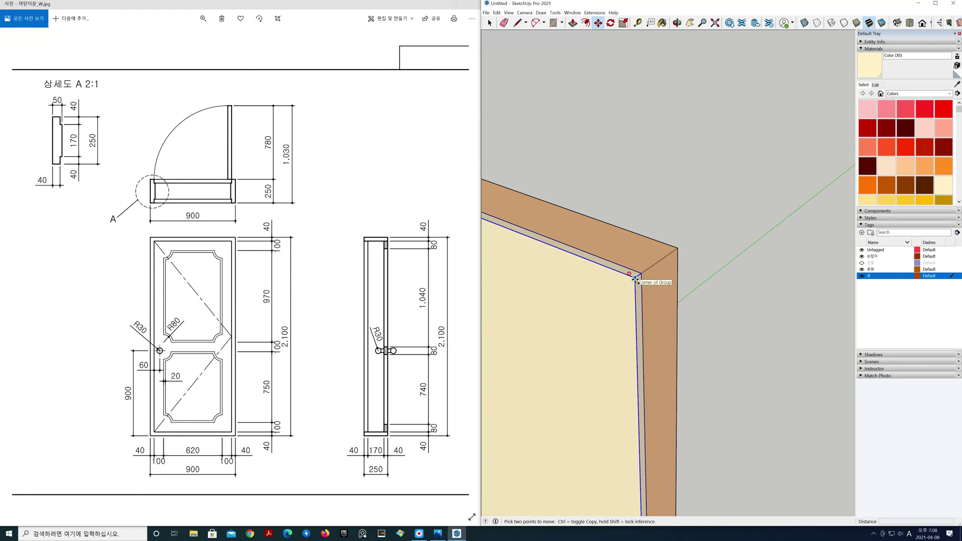
left_click(634, 278)
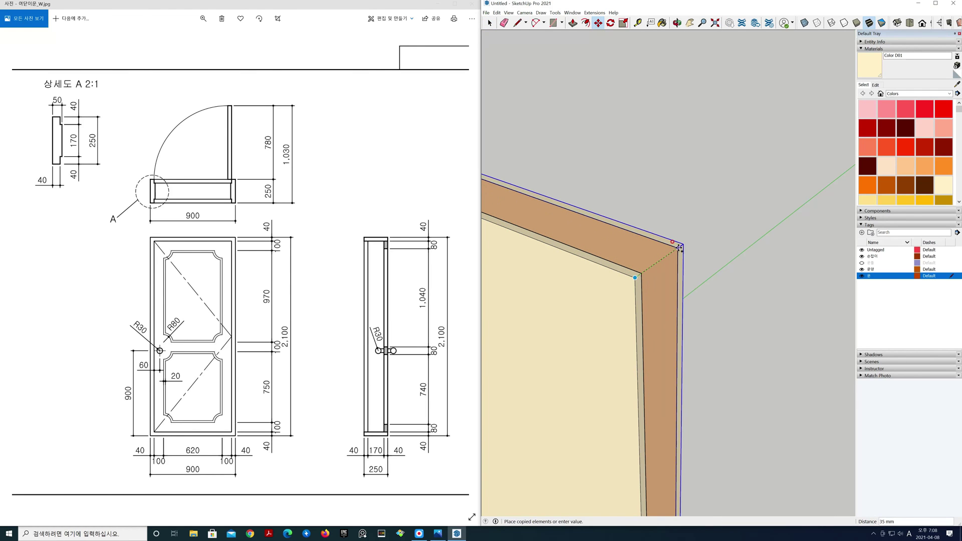
left_click(712, 273)
key("space")
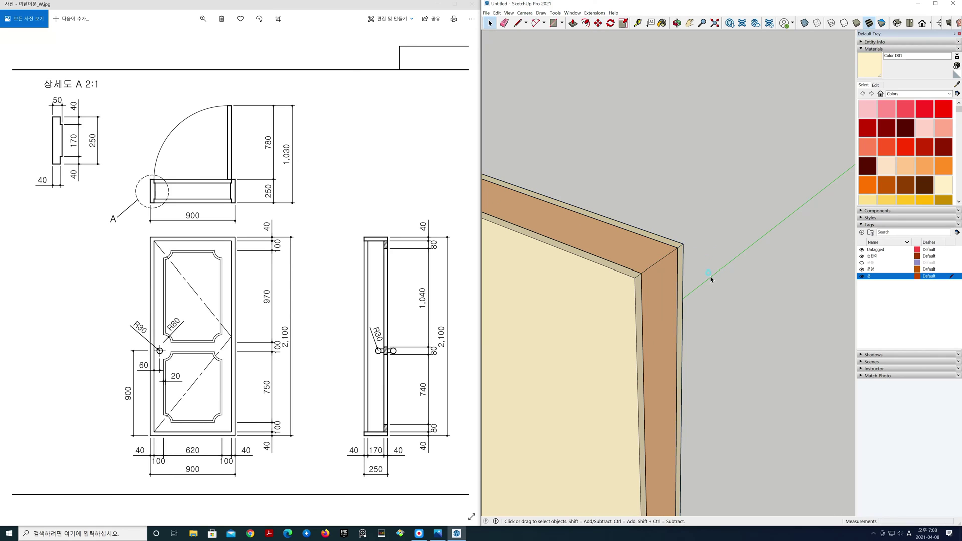
Step: Display the whole door in wireframe style
scroll(706, 281, "down", 4)
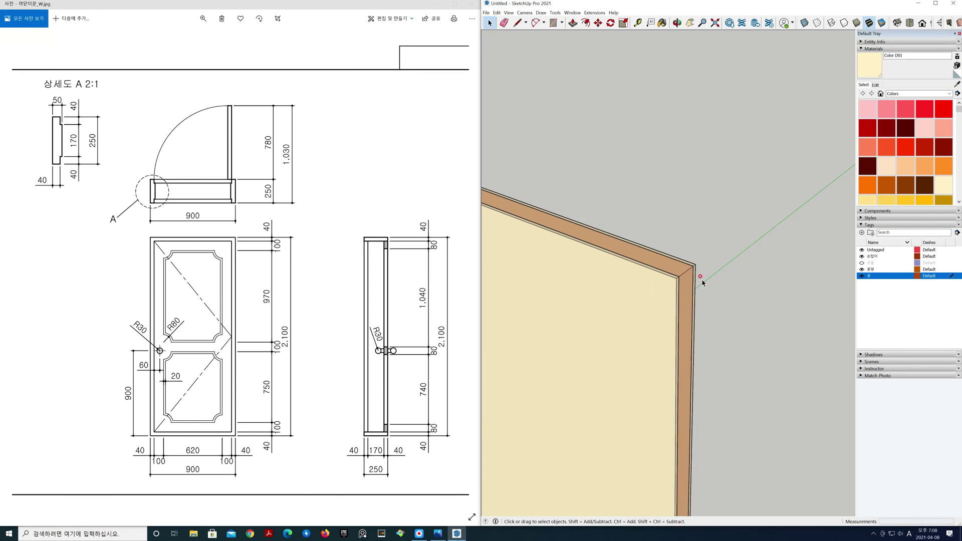
mouse_move(728, 301)
middle_mouse_down("shift")
mouse_move(768, 147)
mouse_move(743, 218)
mouse_move(742, 210)
middle_mouse_up("shift")
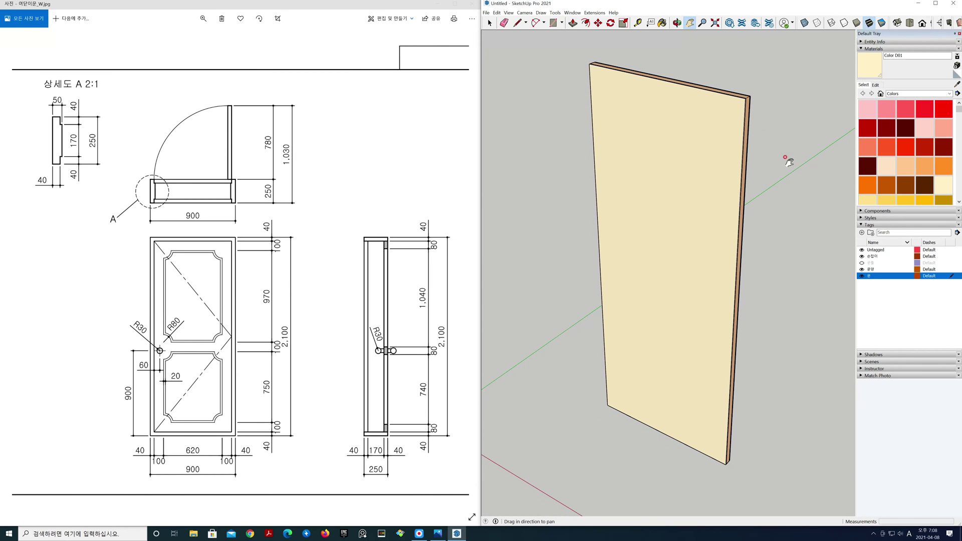
left_click(833, 24)
mouse_move(675, 278)
middle_mouse_down()
mouse_move(767, 215)
mouse_move(617, 226)
mouse_move(826, 221)
mouse_move(530, 252)
mouse_move(689, 269)
mouse_move(620, 326)
mouse_move(650, 262)
mouse_move(610, 306)
mouse_move(605, 370)
mouse_move(672, 326)
middle_mouse_up()
Step: Switch to a top view of the door with parallel projection to examine its layered thickness
left_click(909, 22)
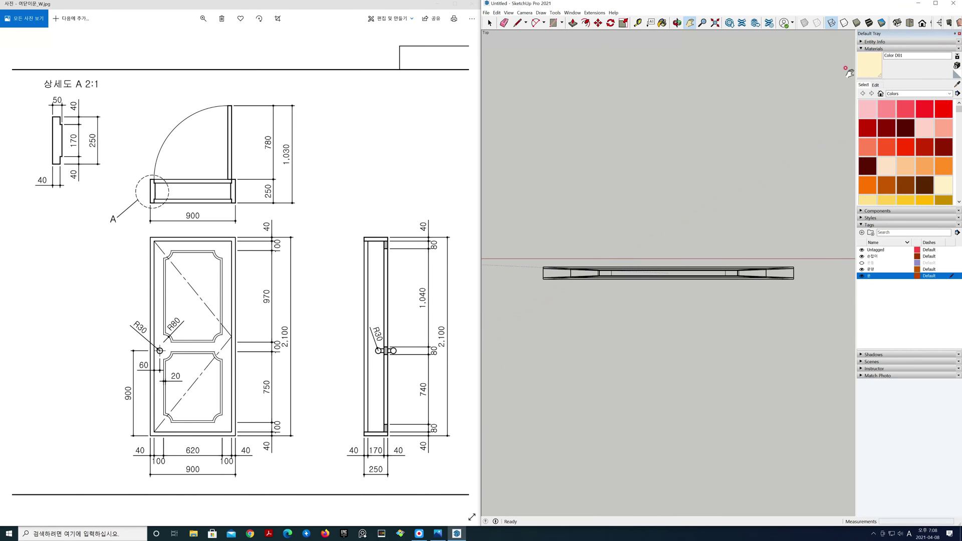
left_click(524, 13)
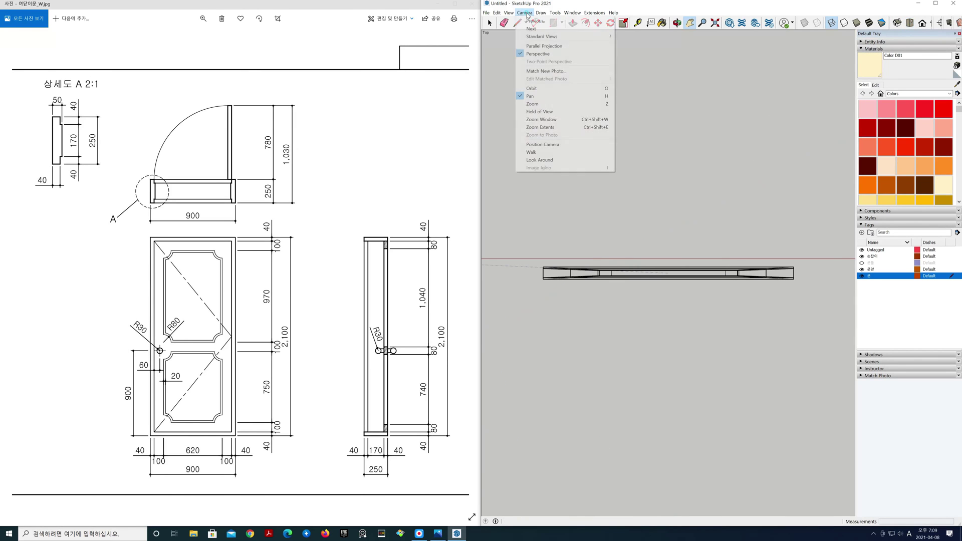
left_click(536, 46)
scroll(693, 273, "up", 3)
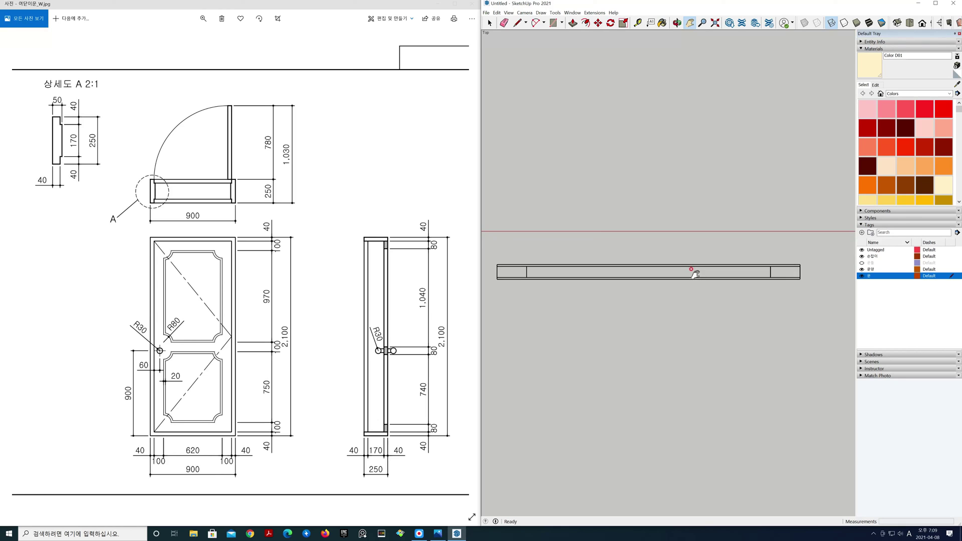
left_click_drag(698, 284, 710, 281)
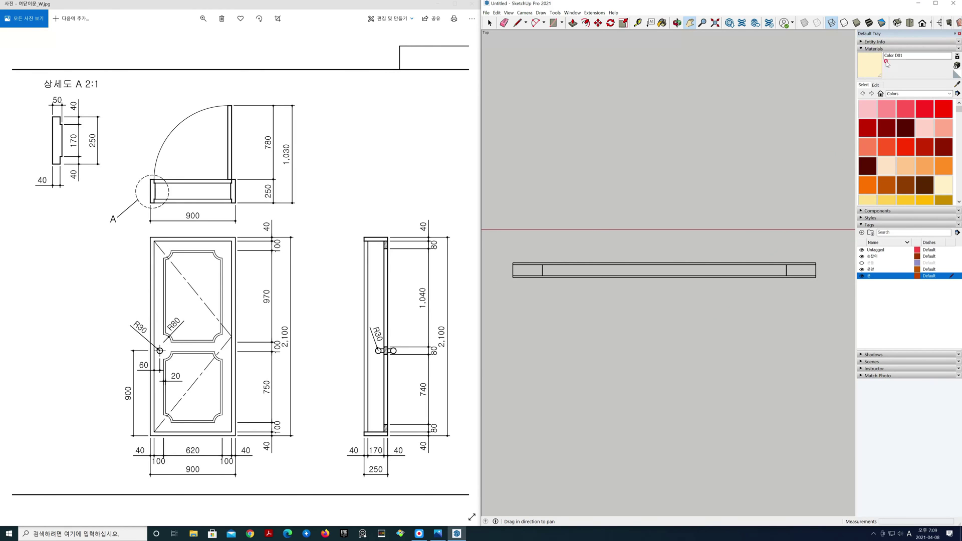
Step: Return to an isometric view of the wireframe door with perspective projection, fitting the whole door in view
left_click(896, 23)
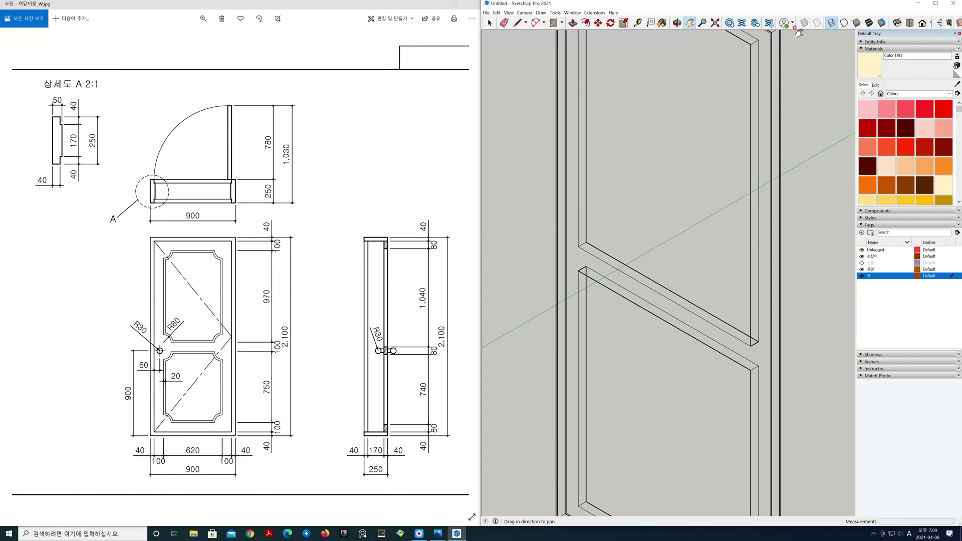
left_click(524, 13)
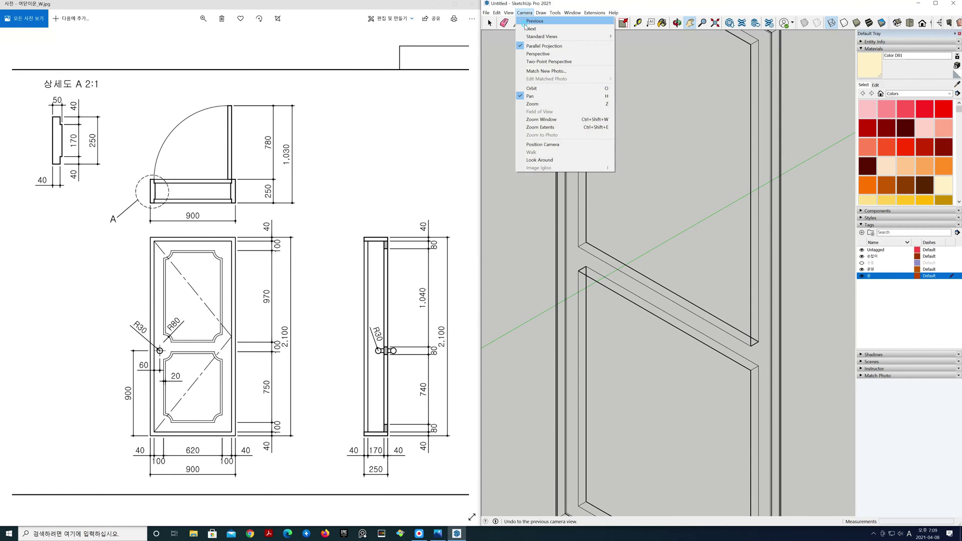
left_click(536, 53)
left_click(715, 23)
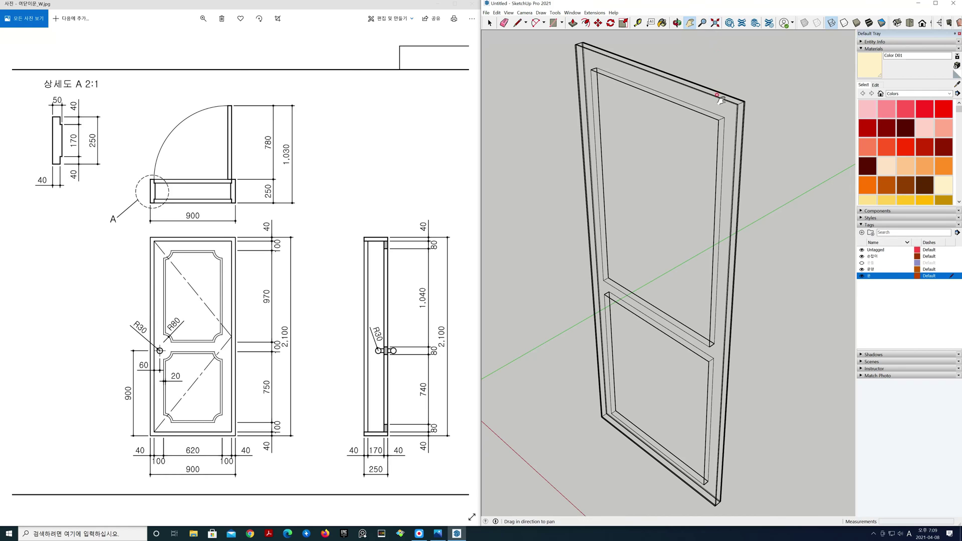
scroll(671, 248, "down", 2)
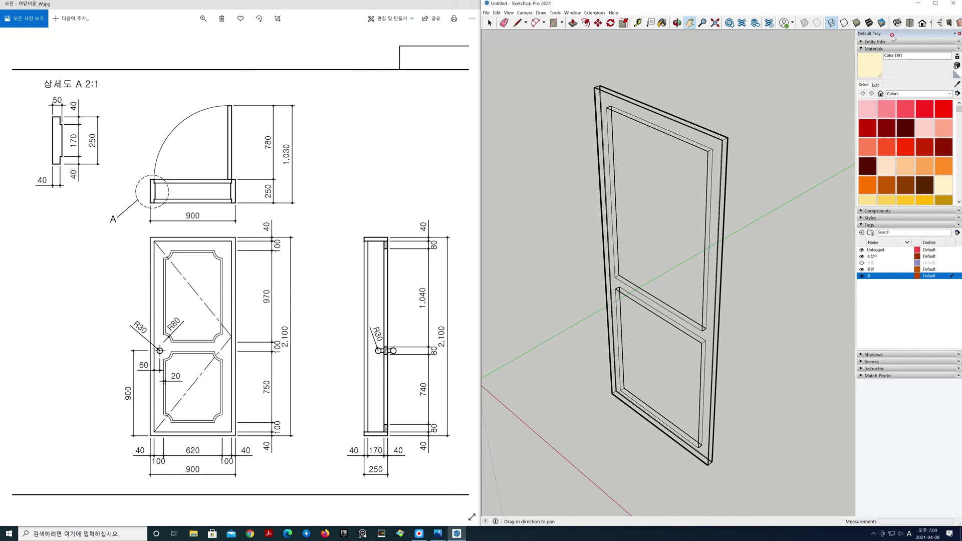
Step: Return the door to shaded display and combine its inner frame and both cover panels into one group
left_click(870, 22)
key("space")
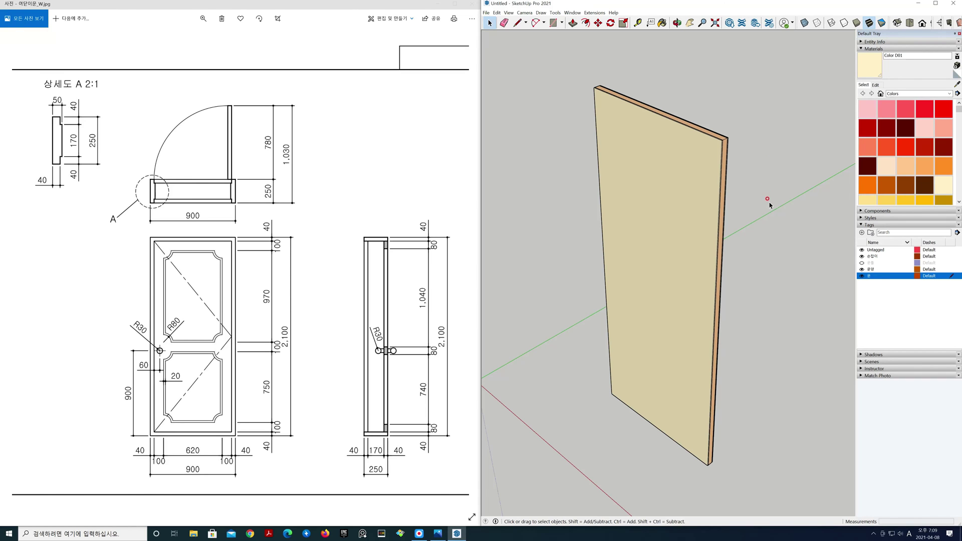
left_click_drag(690, 116, 693, 130)
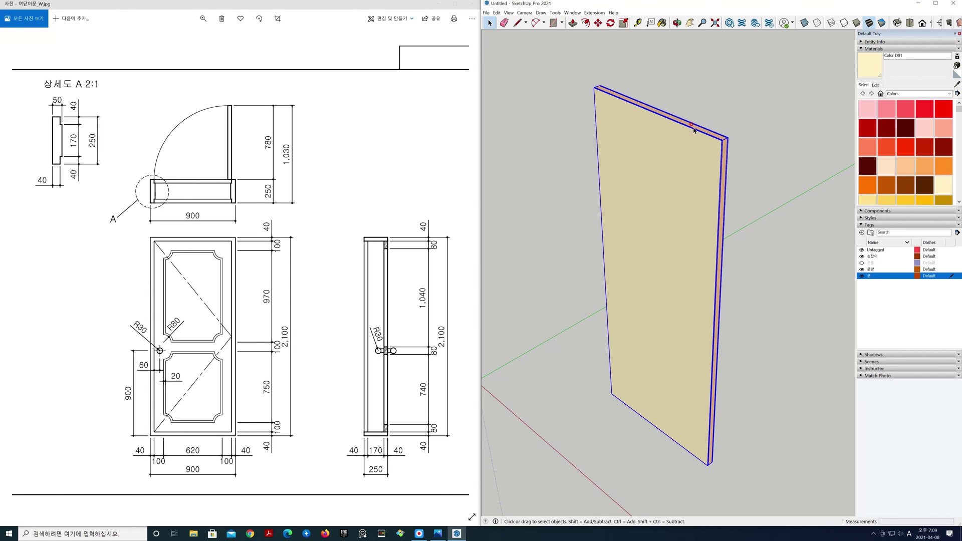
right_click(695, 161)
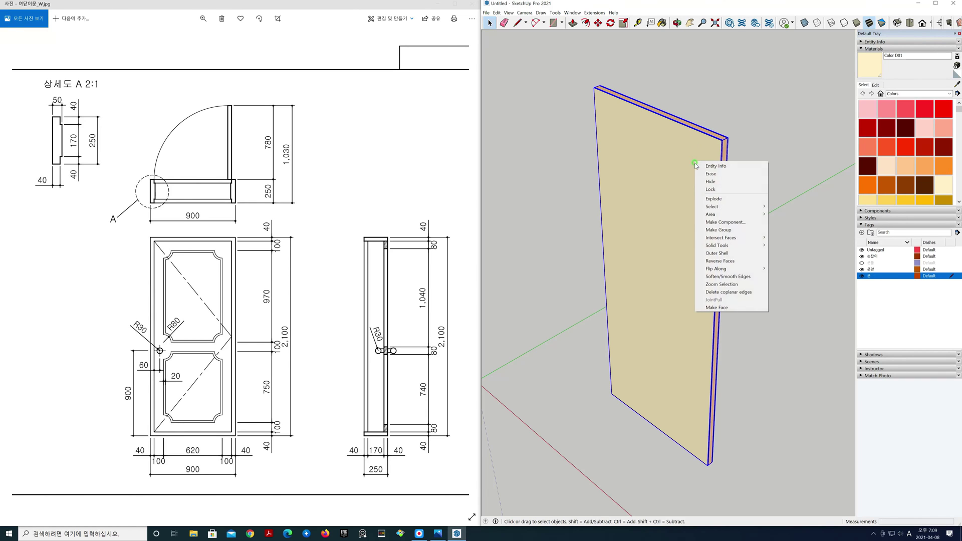
left_click(699, 231)
left_click(745, 234)
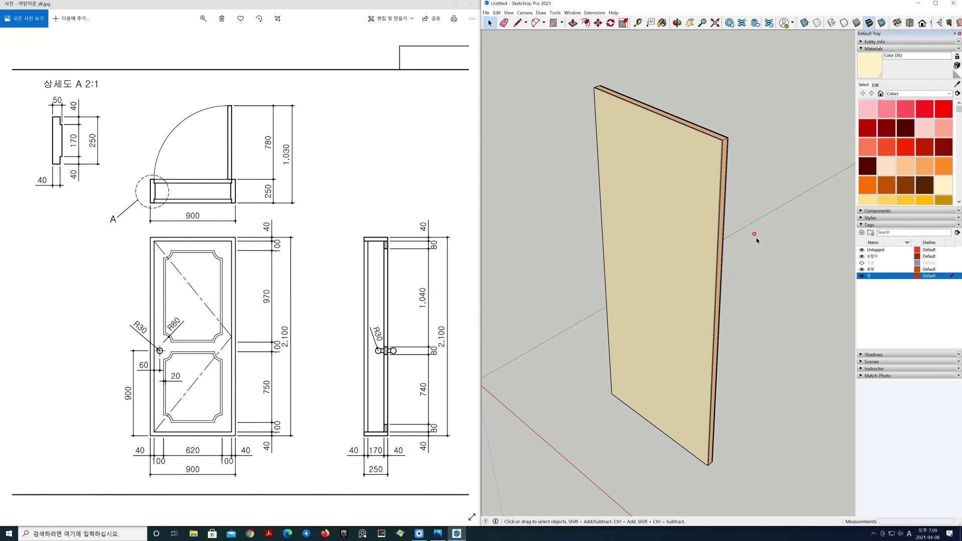
Step: Switch to a front view with parallel projection and make the door-pattern tag (문양) the current tag
left_click(922, 23)
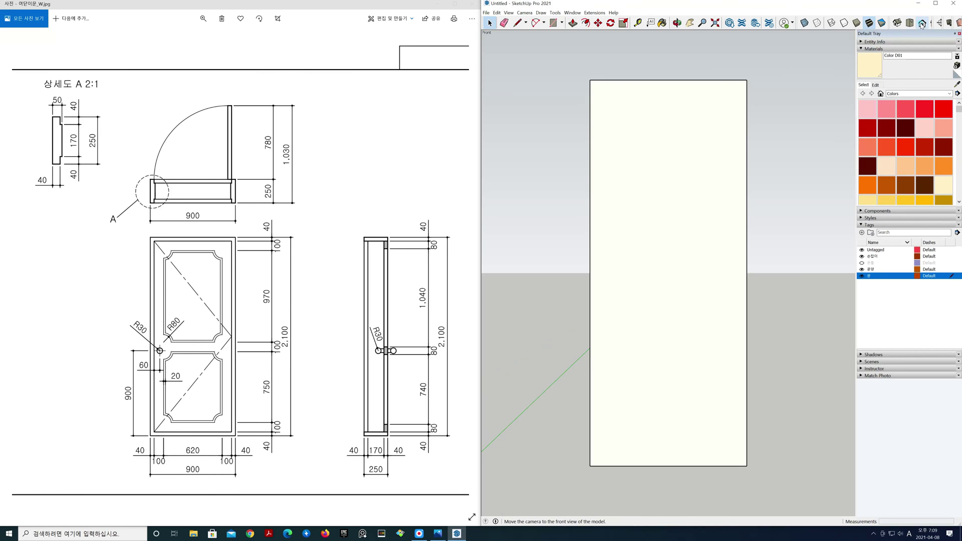
left_click(518, 13)
left_click(518, 48)
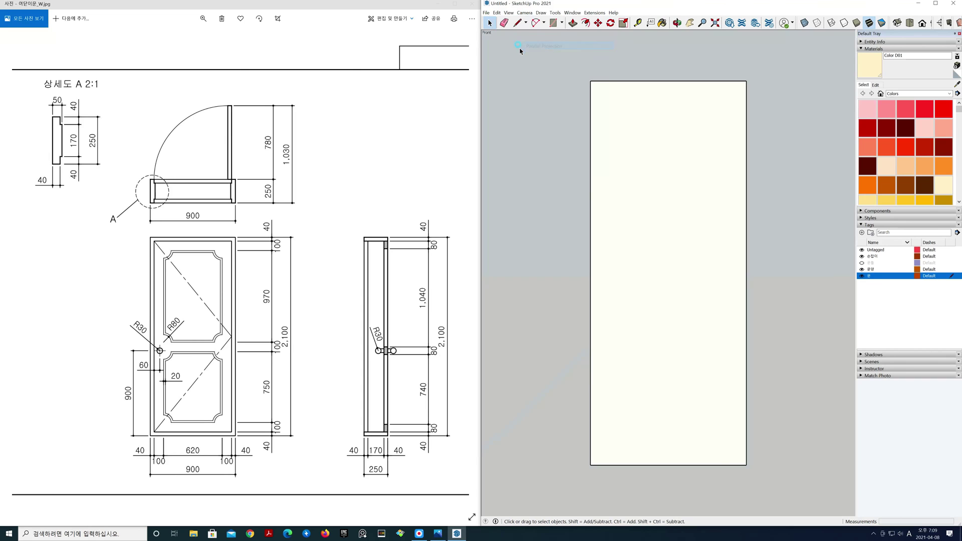
left_click(951, 270)
left_click(879, 283)
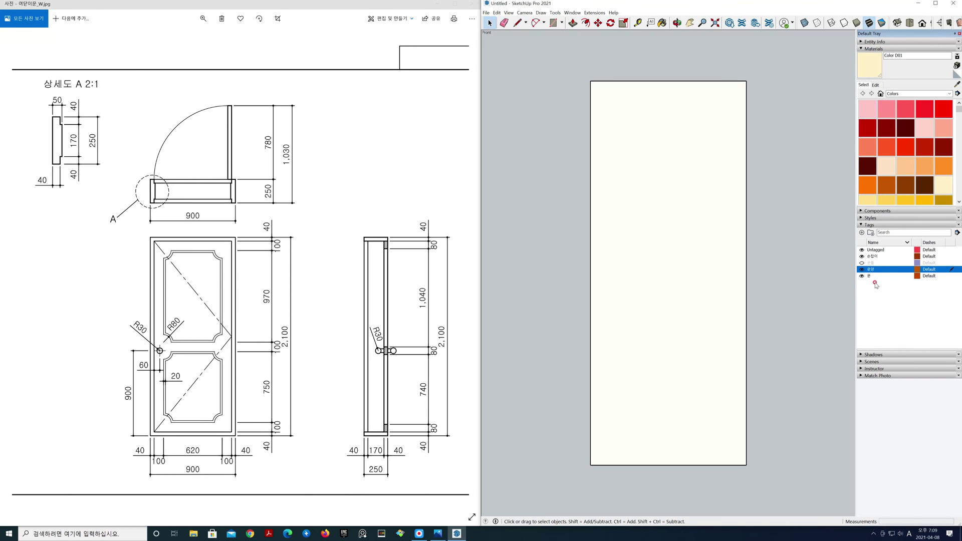
Step: Draw a rectangle over the door's entire front face, from its upper corner to the diagonally opposite lower corner
key("r")
left_click(590, 81)
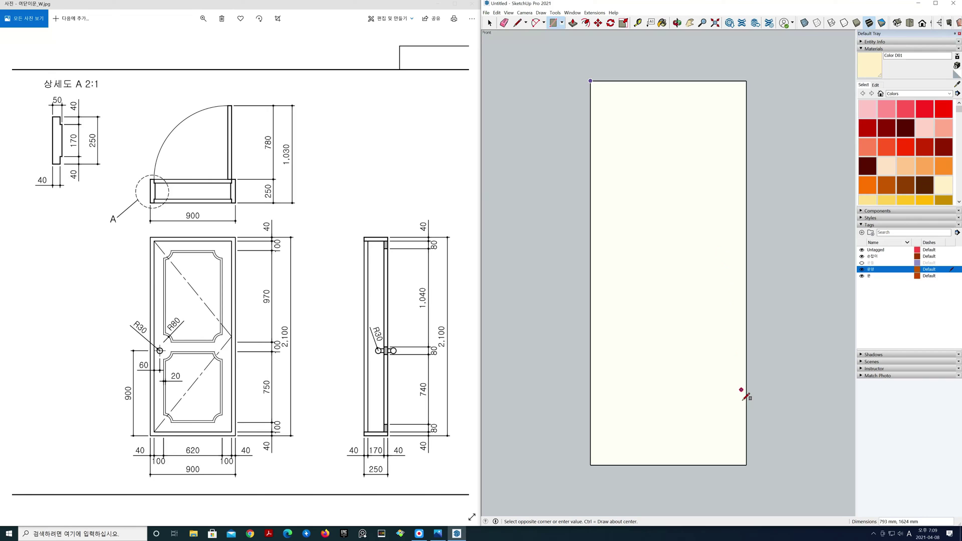
left_click(746, 464)
key("space")
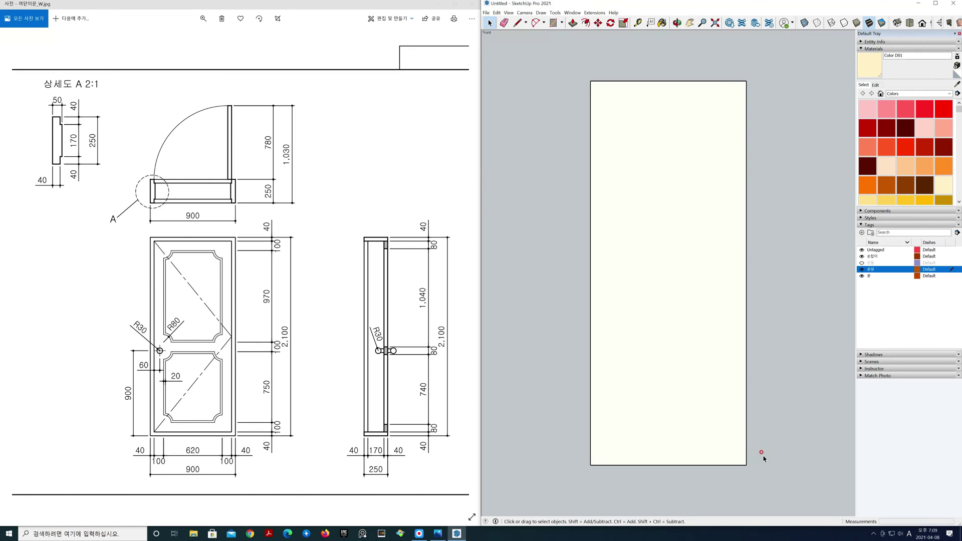
Step: Hide the door's tag and reverse the new rectangle's face so its front side points outward
left_click(864, 277)
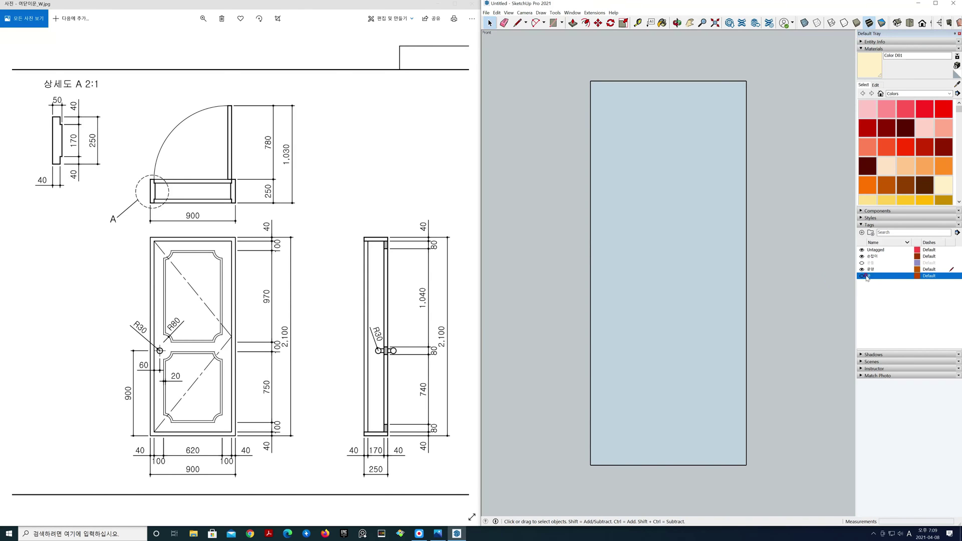
left_click(881, 271)
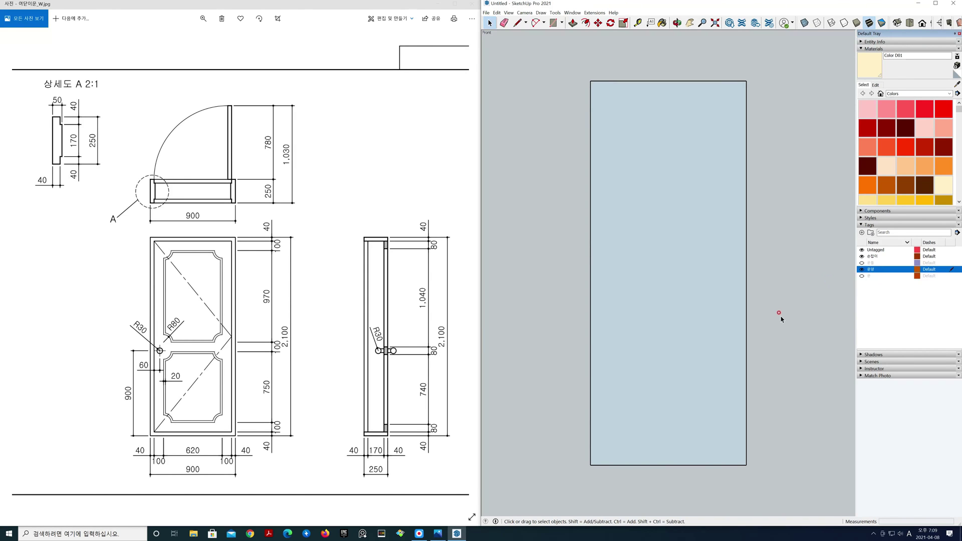
left_click(652, 298)
right_click(652, 296)
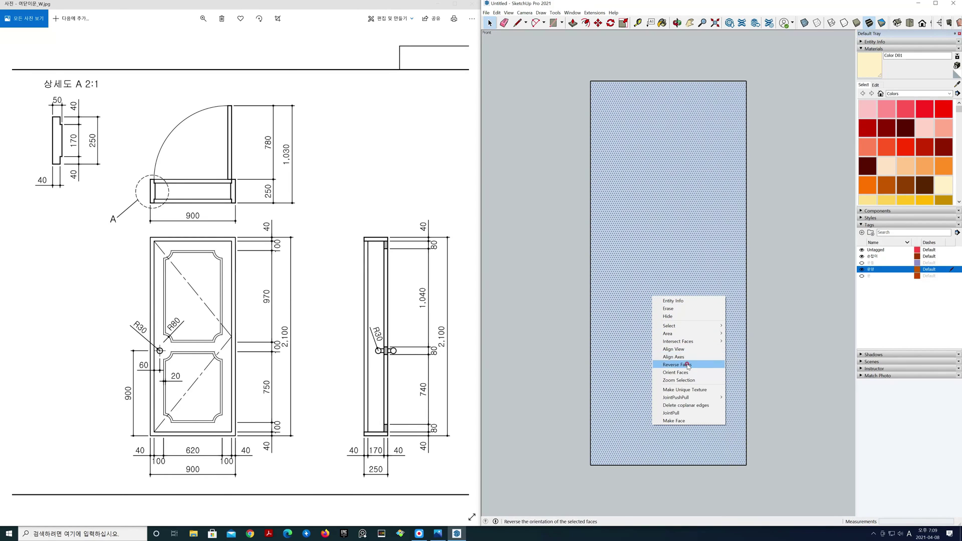
mouse_move(699, 343)
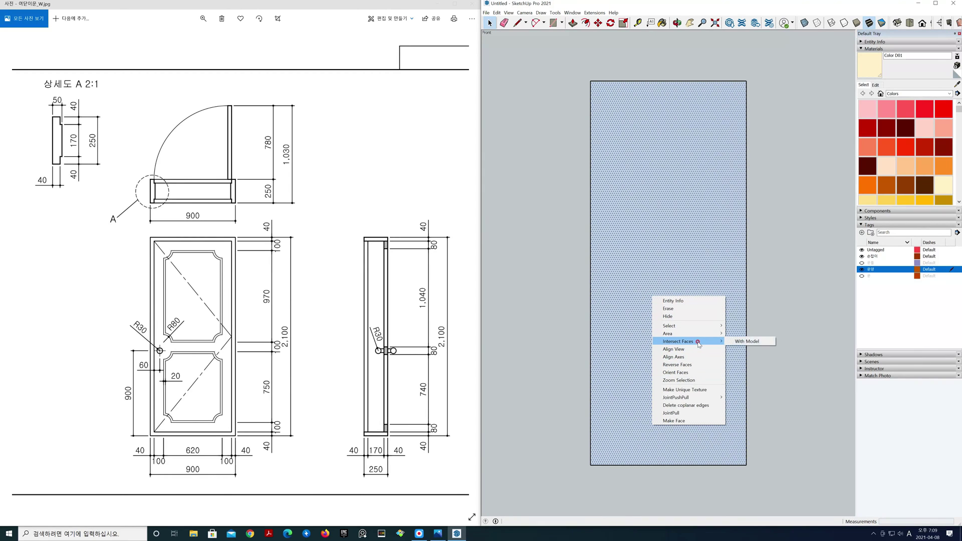
left_click(697, 364)
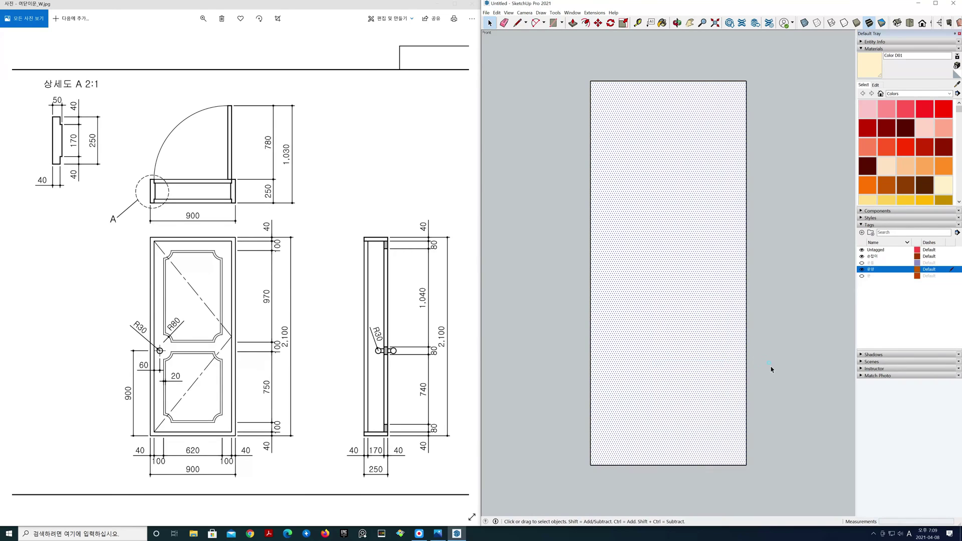
left_click(770, 365)
left_click(770, 316)
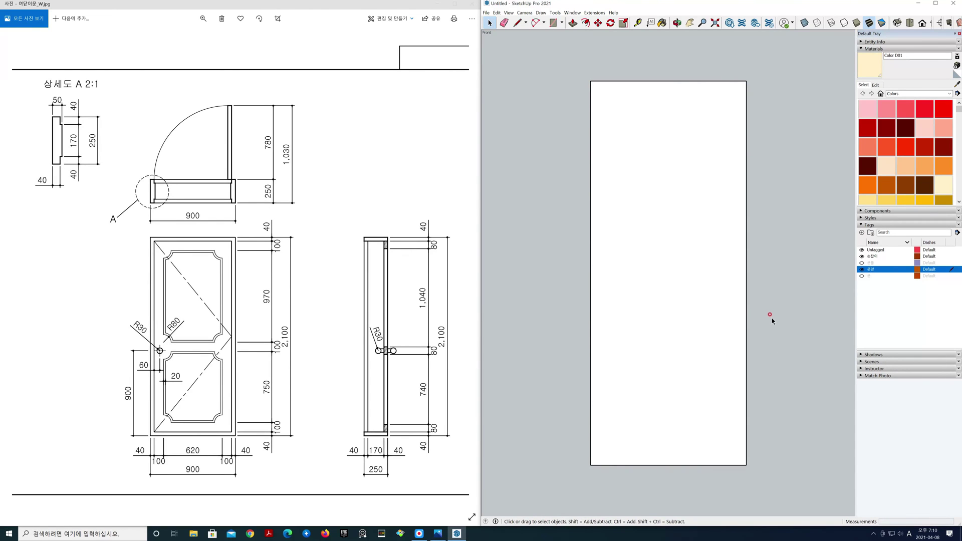
Step: Offset the rectangle's outline 100 mm inward
left_click(630, 296)
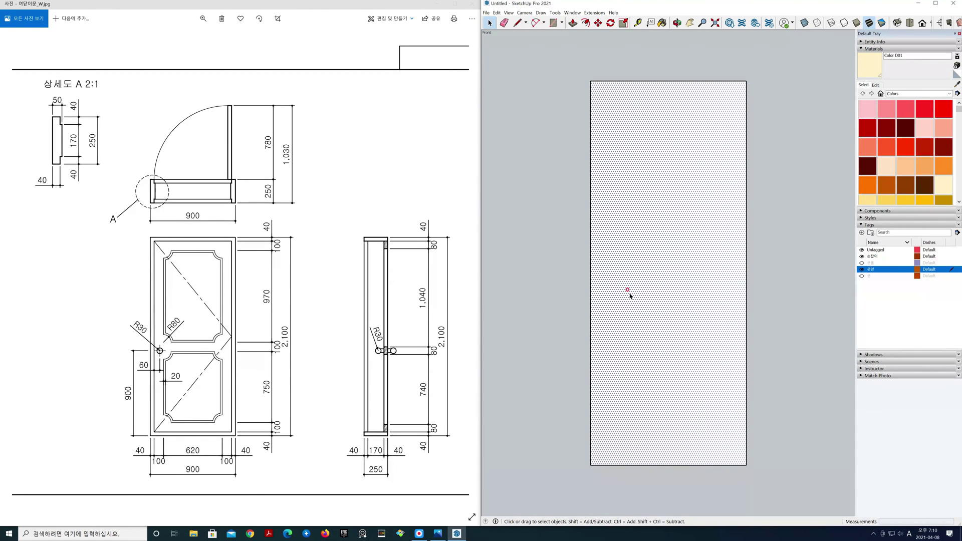
key("f")
left_click(590, 292)
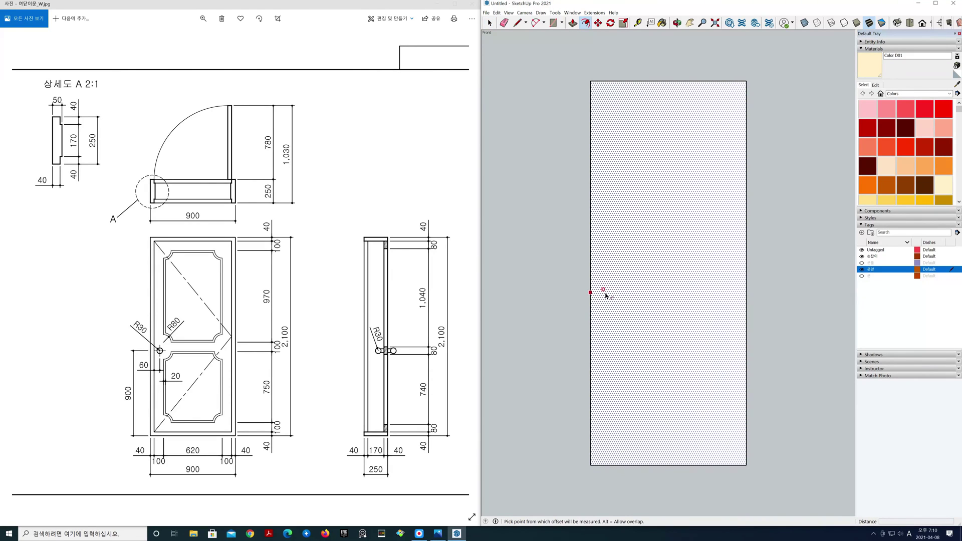
left_click(612, 293)
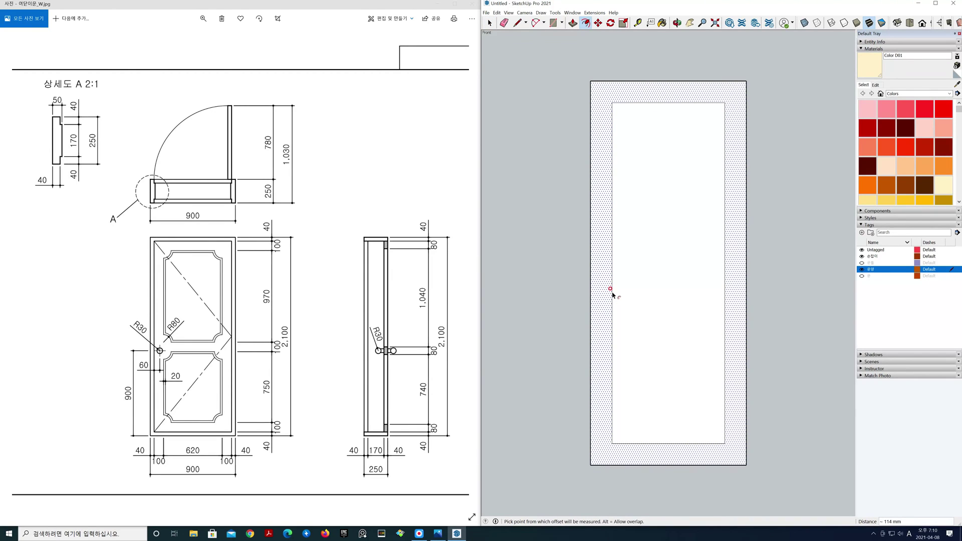
key("Return")
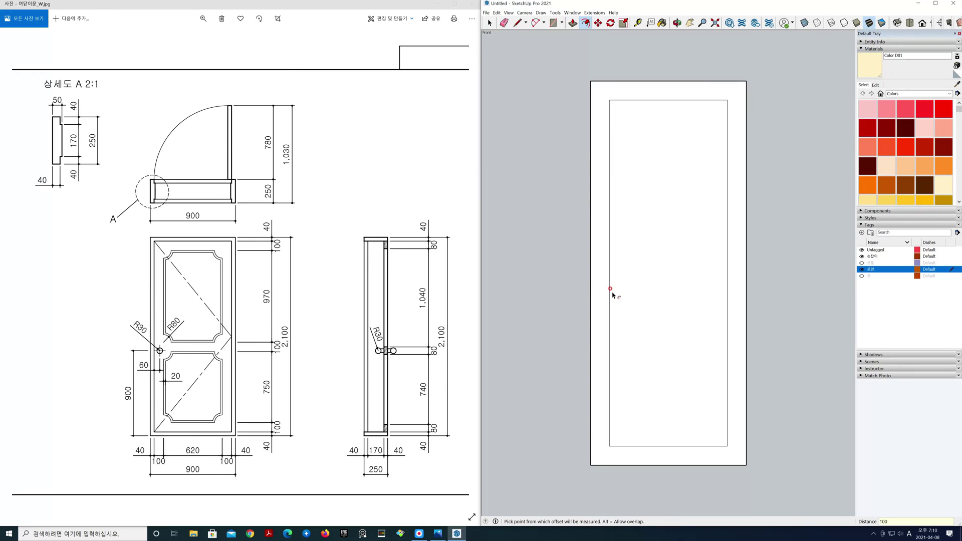
key("space")
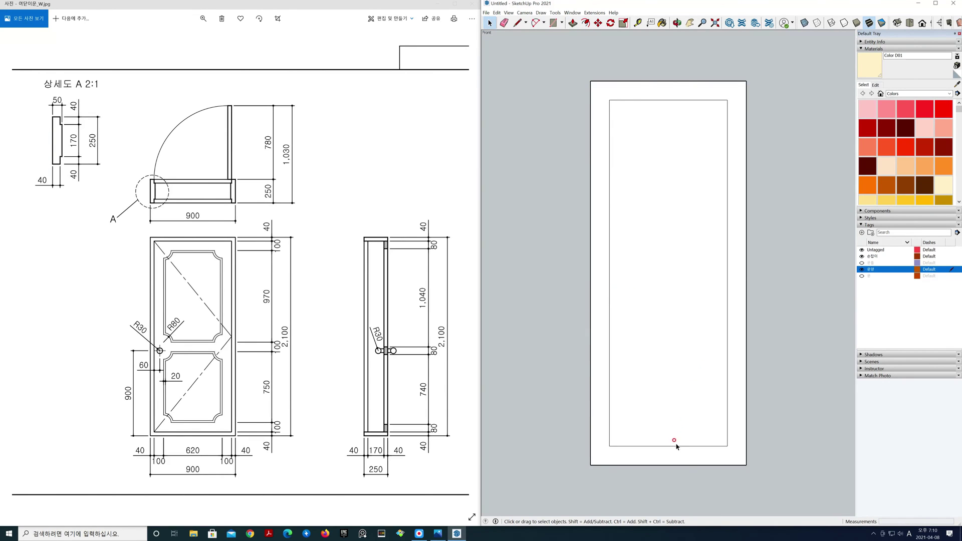
key("t")
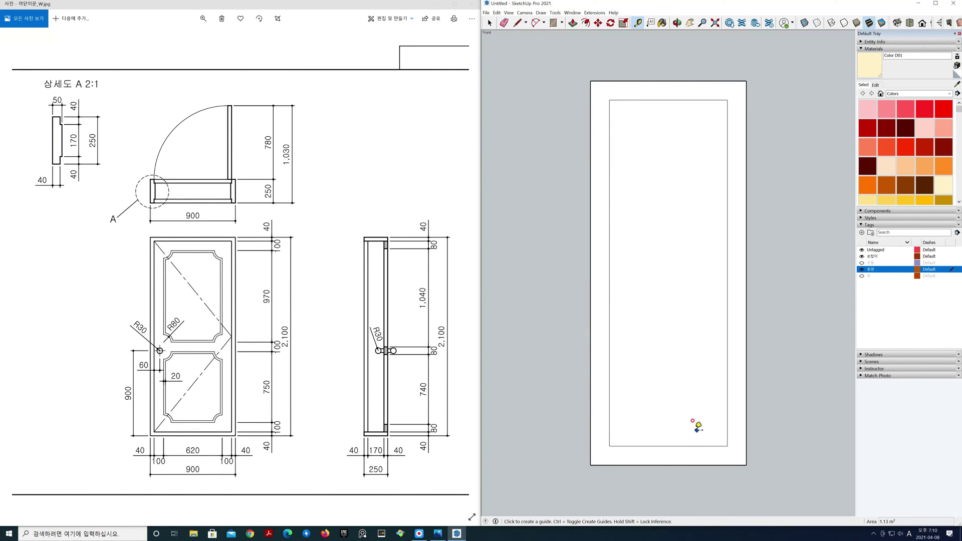
left_click(676, 445)
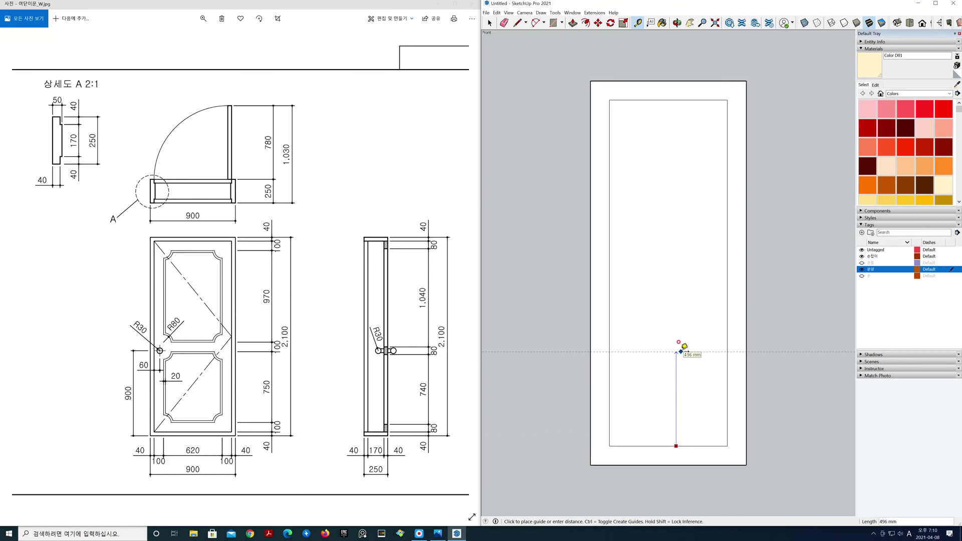
key("Return")
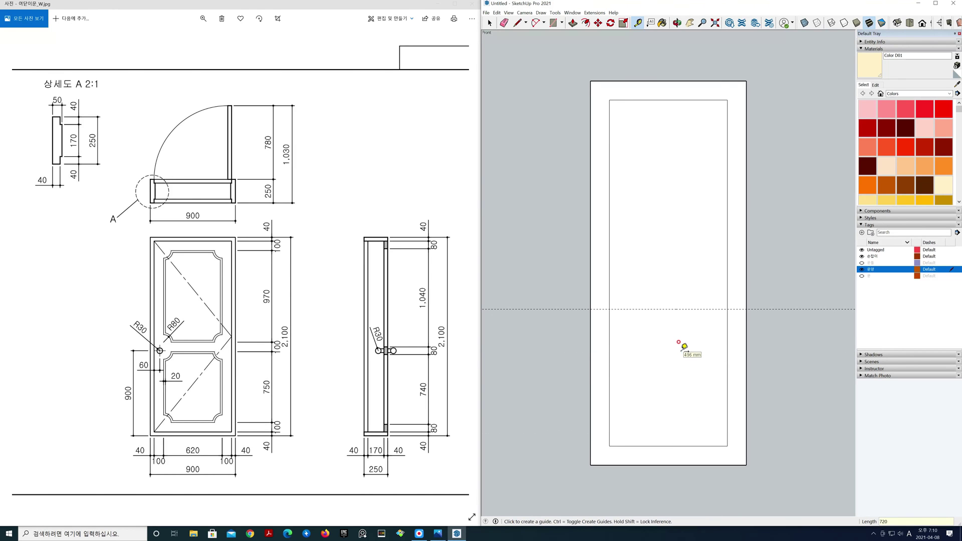
left_click(668, 100)
type("970")
key("Return")
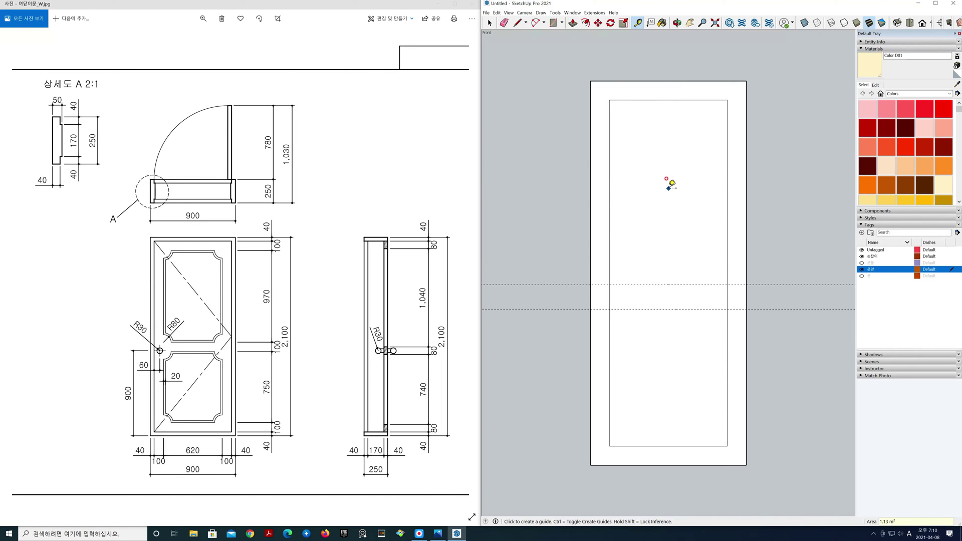
key("space")
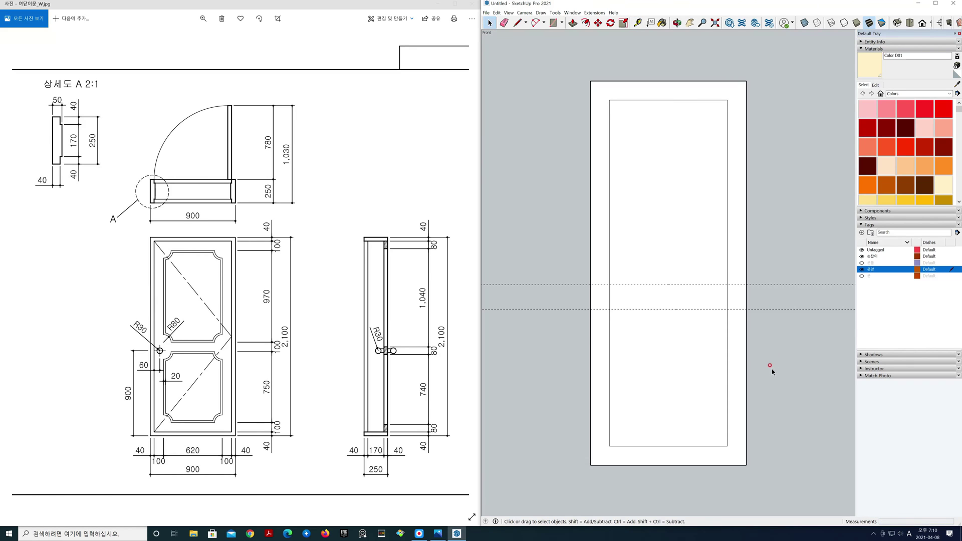
key("t")
left_click(727, 284)
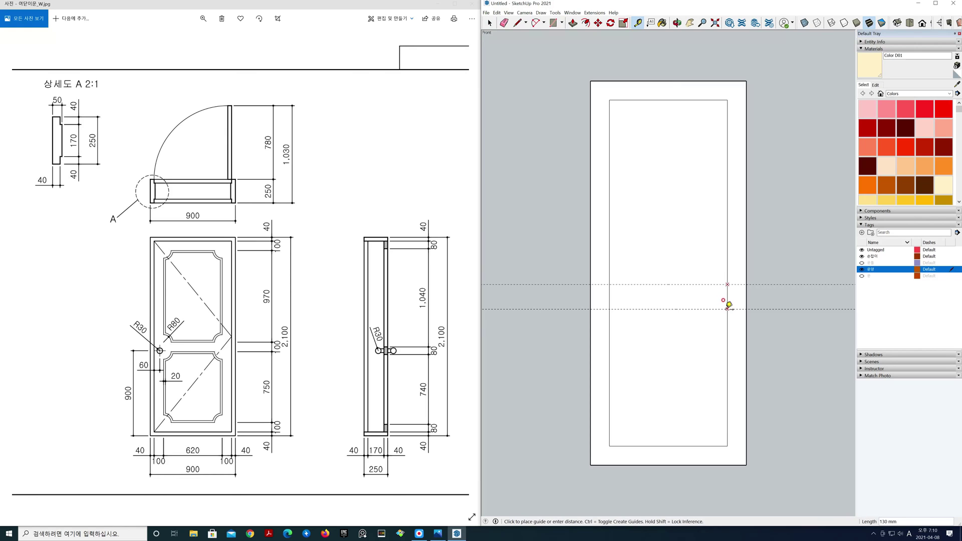
left_click(729, 307)
key("space")
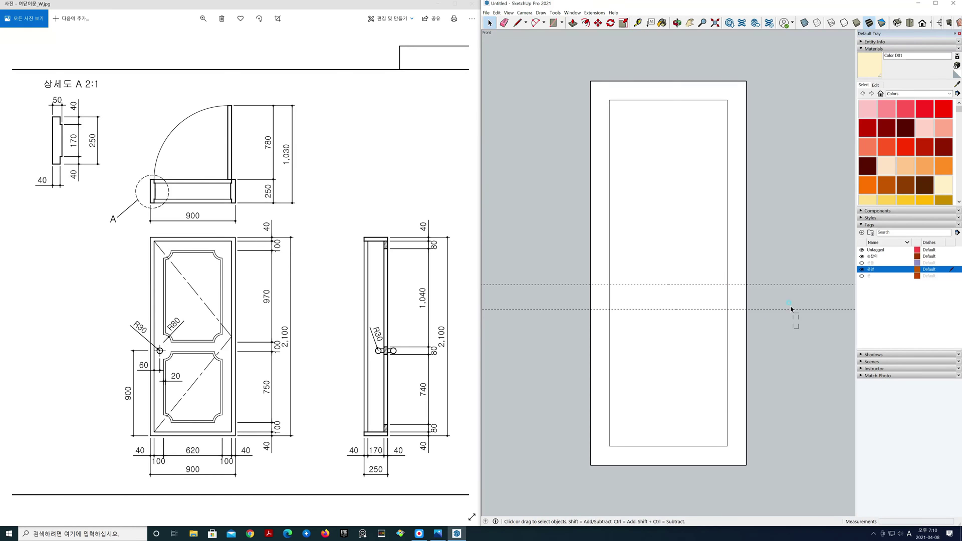
key("Delete")
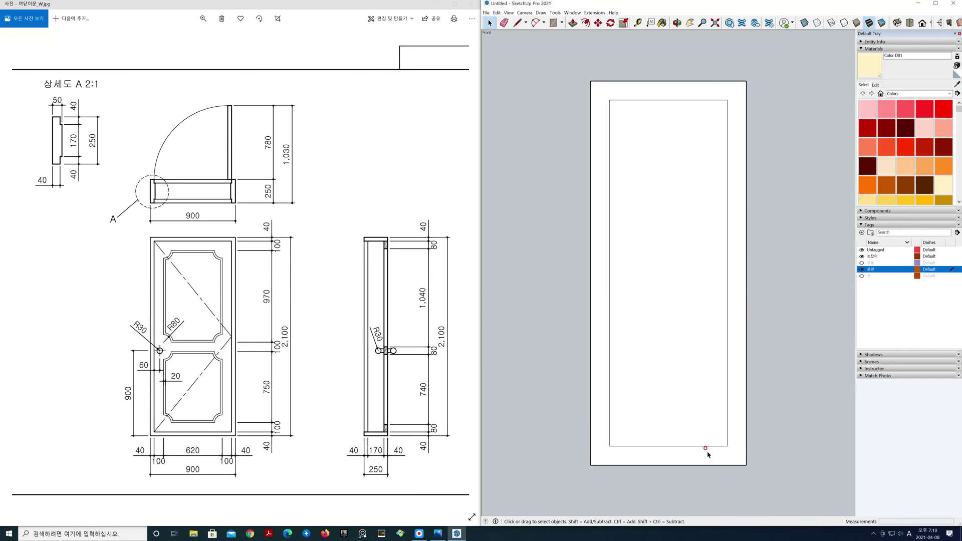
Step: Measure the width of the inner rectangle along its lower edge
key("t")
left_click(727, 445)
key("space")
Step: Place horizontal guides 750 mm above the inner rectangle's lower edge and 970 mm below its upper edge
key("t")
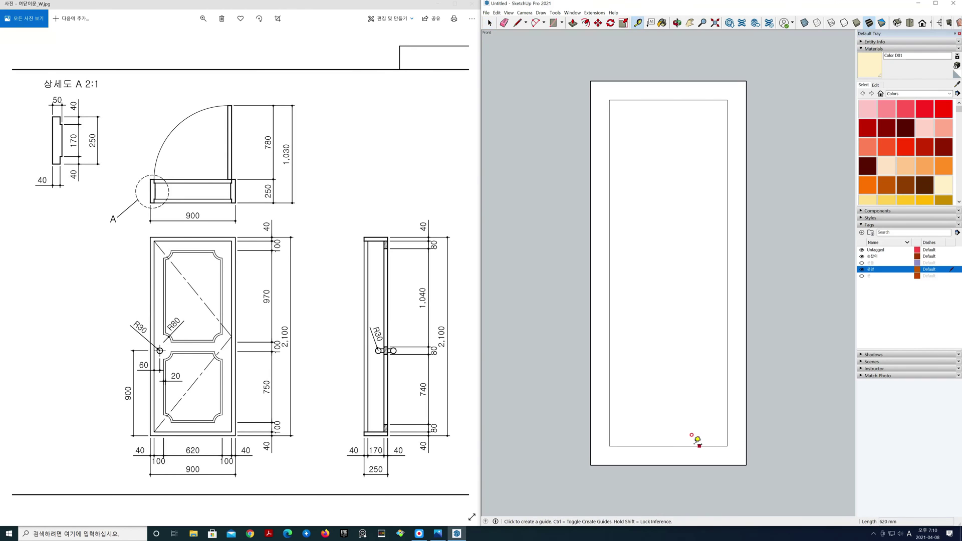
left_click(668, 445)
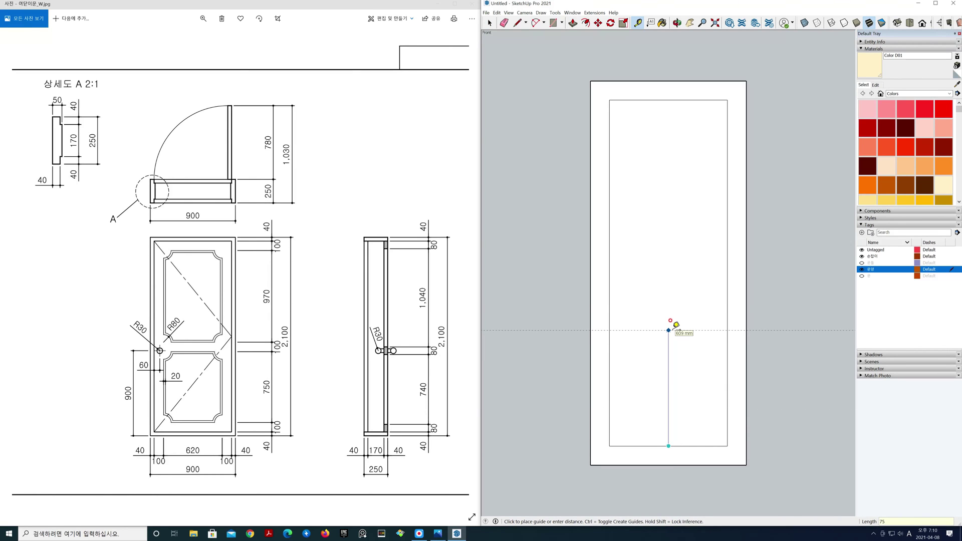
key("Return")
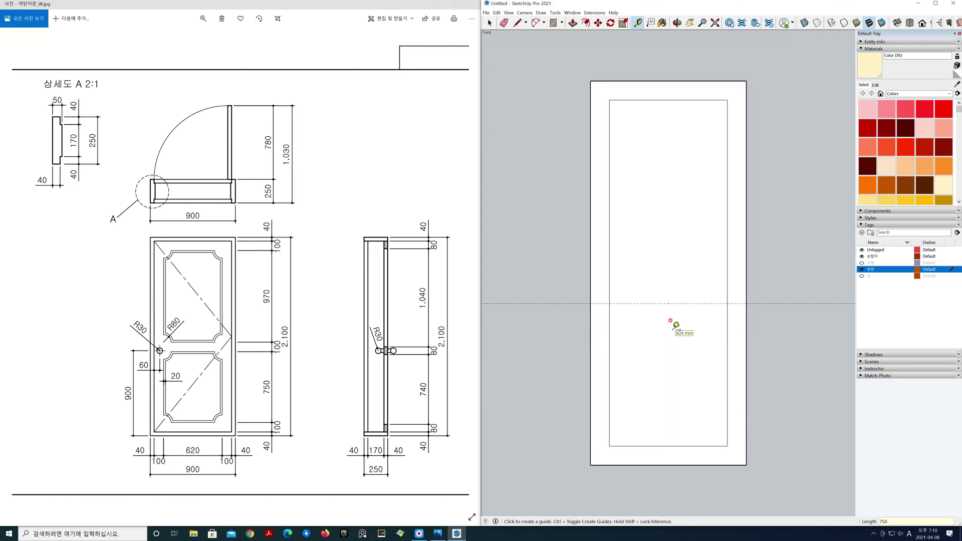
left_click(674, 99)
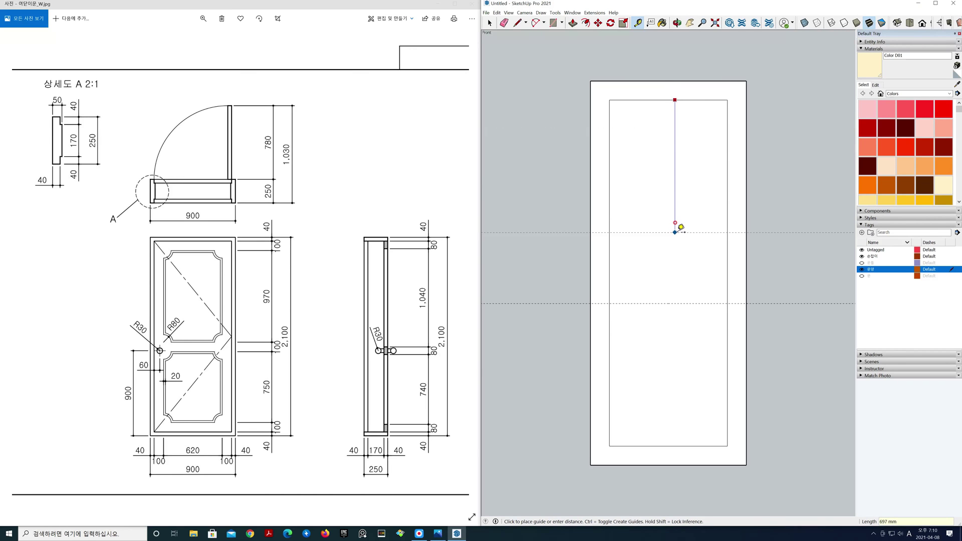
type("970")
key("Return")
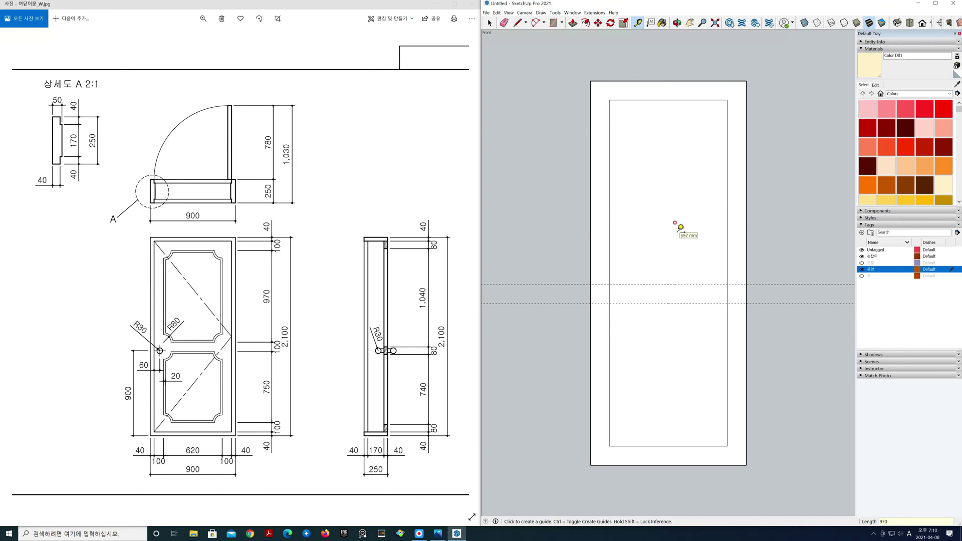
Step: Measure the gap between the two horizontal guides along the inner rectangle's side edge
key("space")
key("t")
left_click(728, 285)
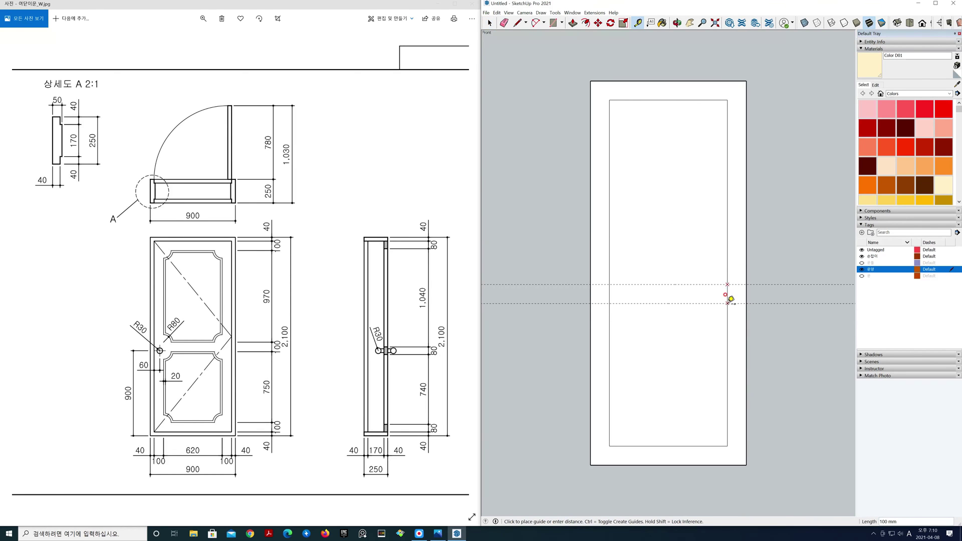
left_click(727, 302)
Step: Draw two horizontal lines across the inner rectangle along the guides, from one side edge to the other
key("space")
key("l")
left_click(727, 285)
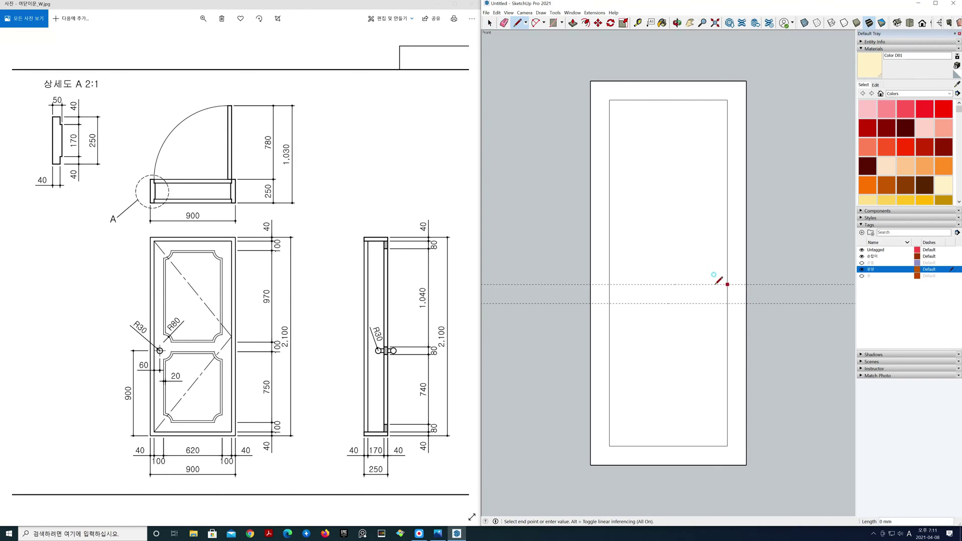
left_click(609, 285)
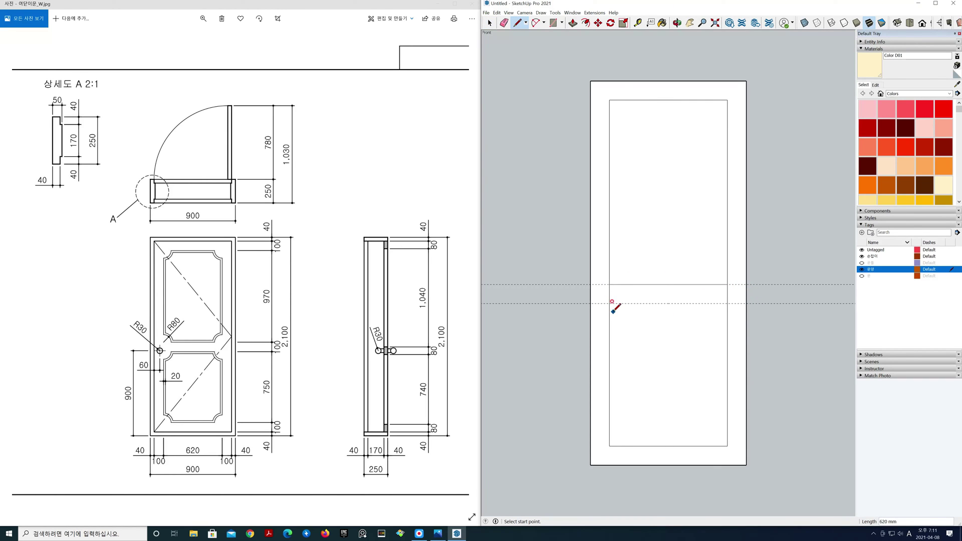
left_click(609, 303)
left_click(727, 303)
key("space")
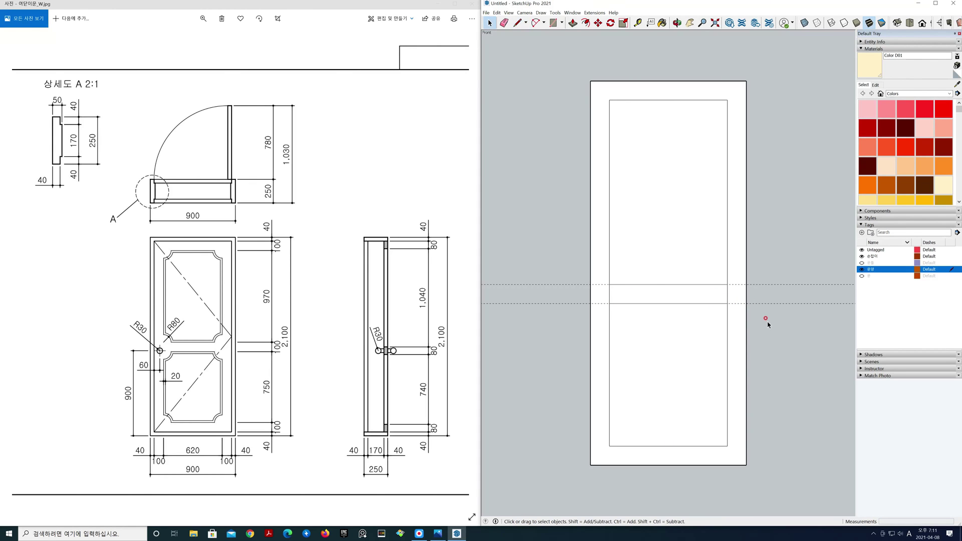
Step: Erase both guides and the short side edges between the two horizontal lines, leaving separate upper and lower rectangles
key("e")
left_click_drag(680, 290, 603, 286)
key("space")
Step: Group the upper and lower rectangles separately with their edges, and delete the surrounding face and its outer outline
double_click(669, 233)
right_click(669, 234)
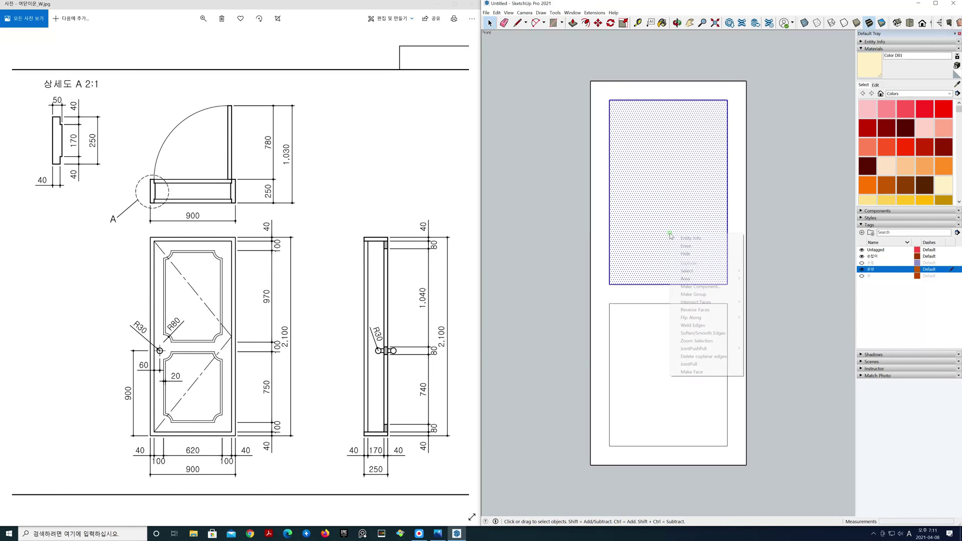
left_click(693, 294)
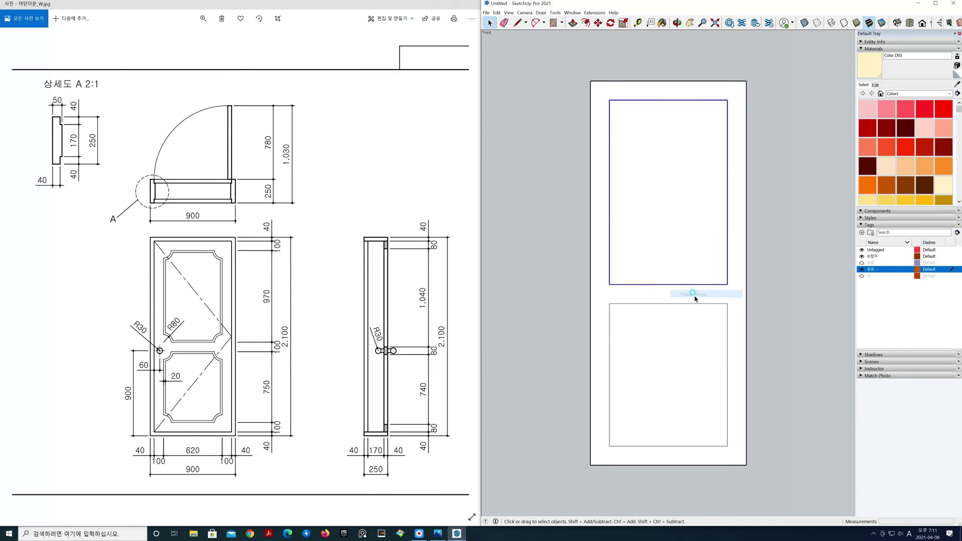
double_click(673, 346)
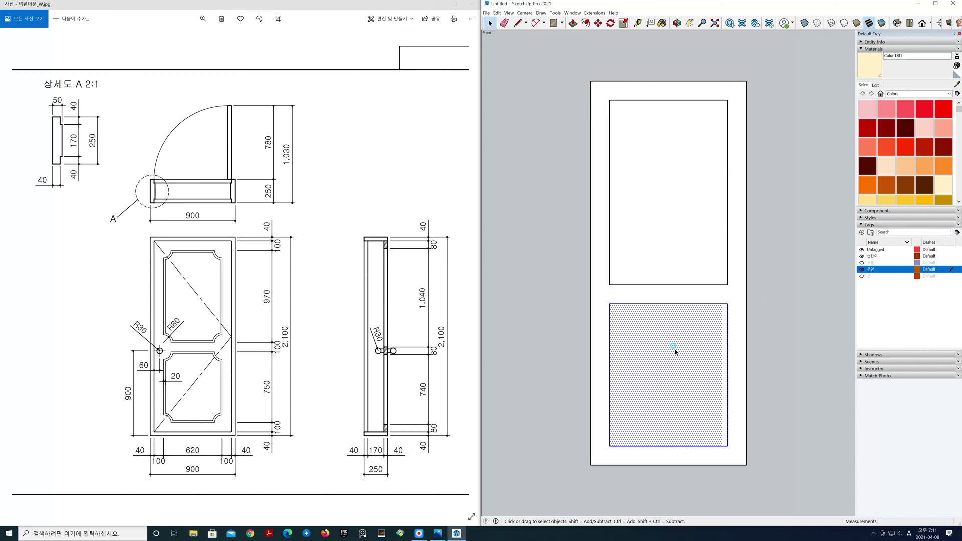
right_click(674, 349)
left_click(692, 409)
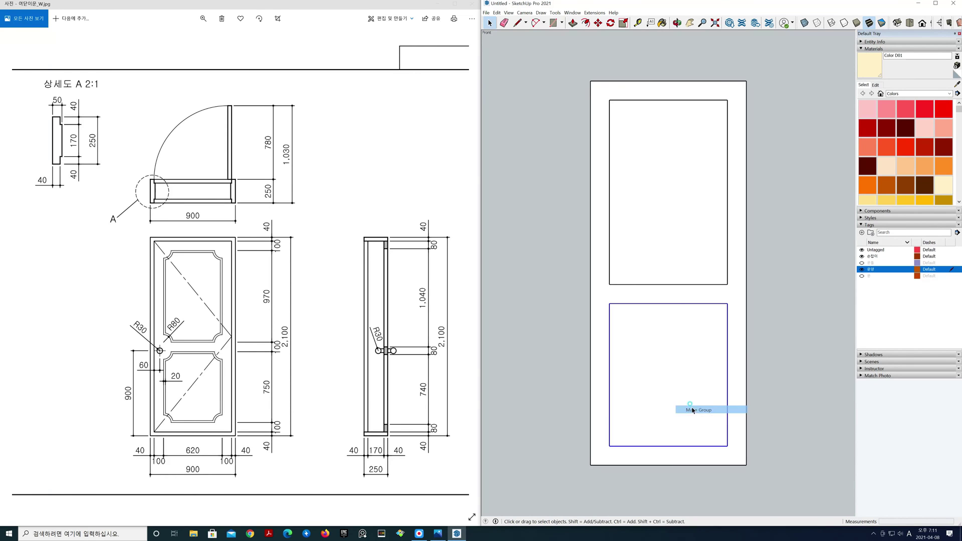
left_click(738, 312)
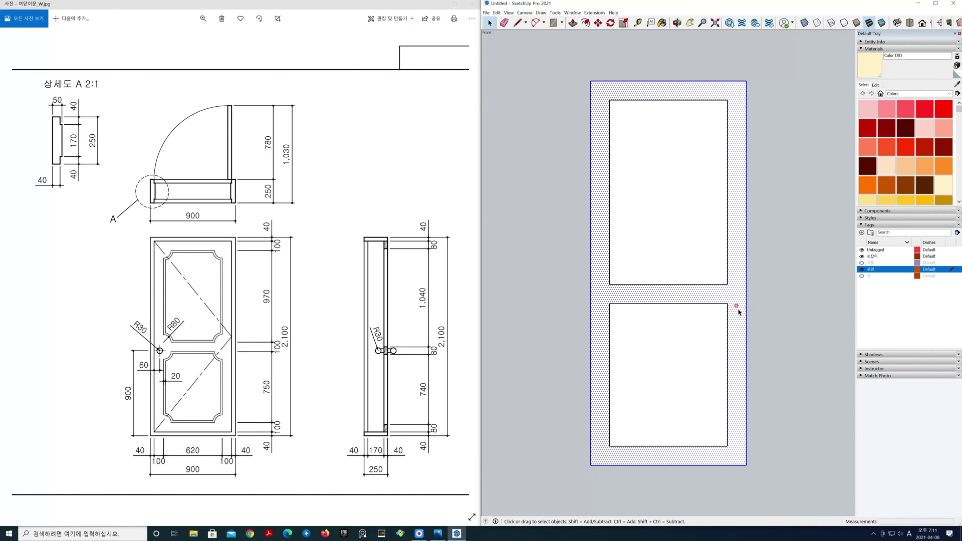
key("Delete")
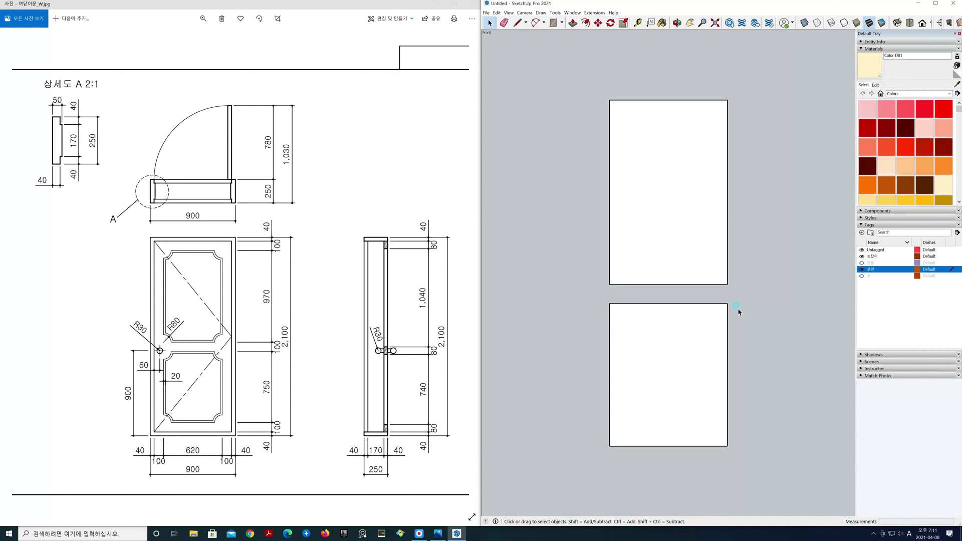